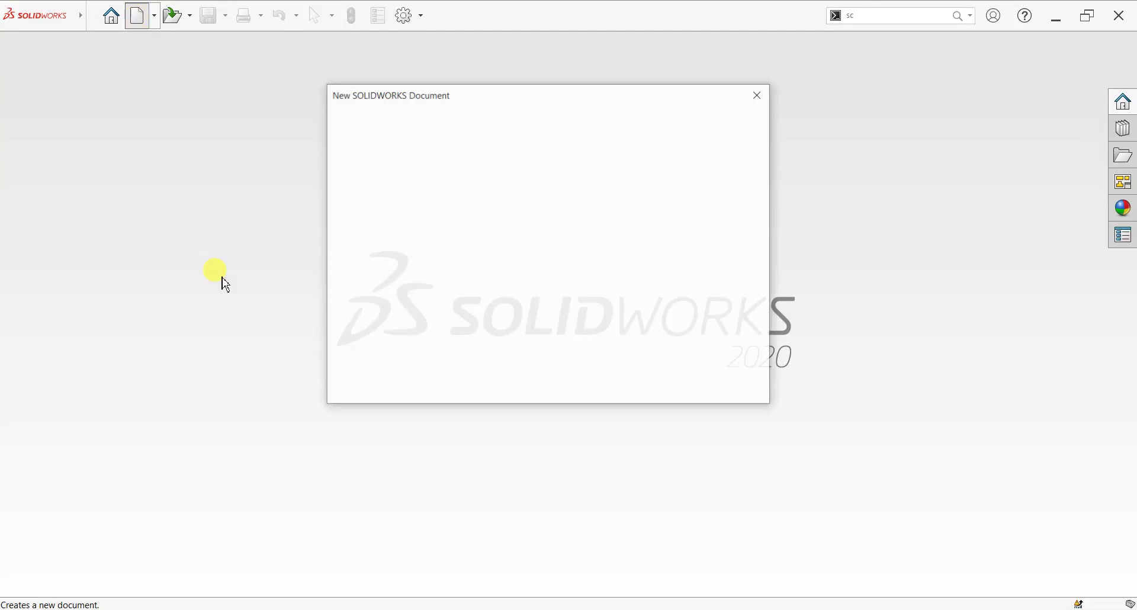
Create a new part and start a sketch on the Front plane
left_click(596, 382)
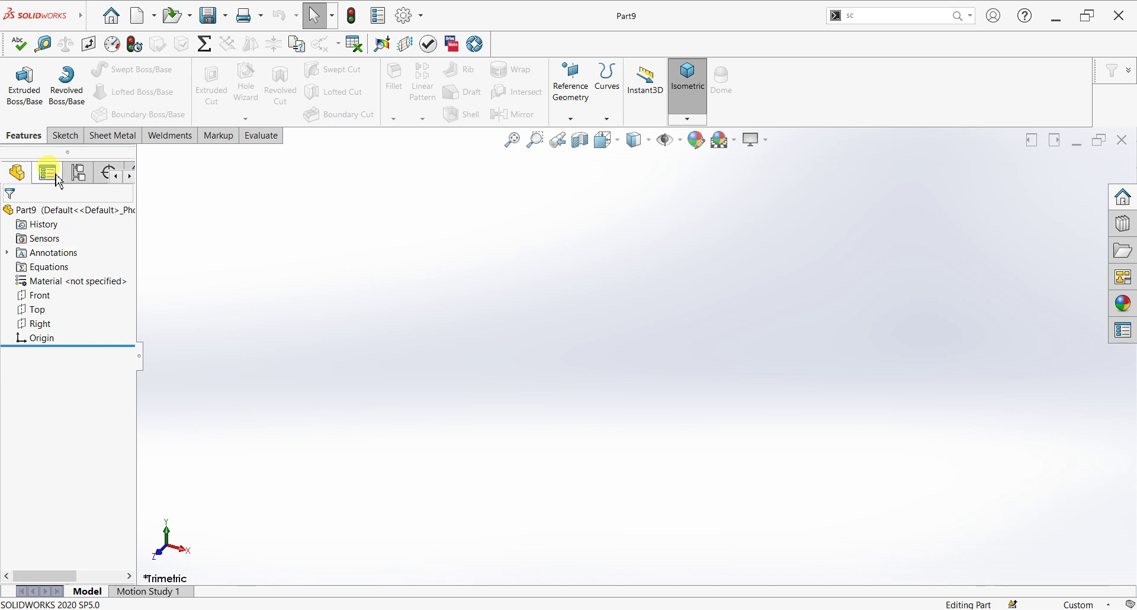
left_click(66, 135)
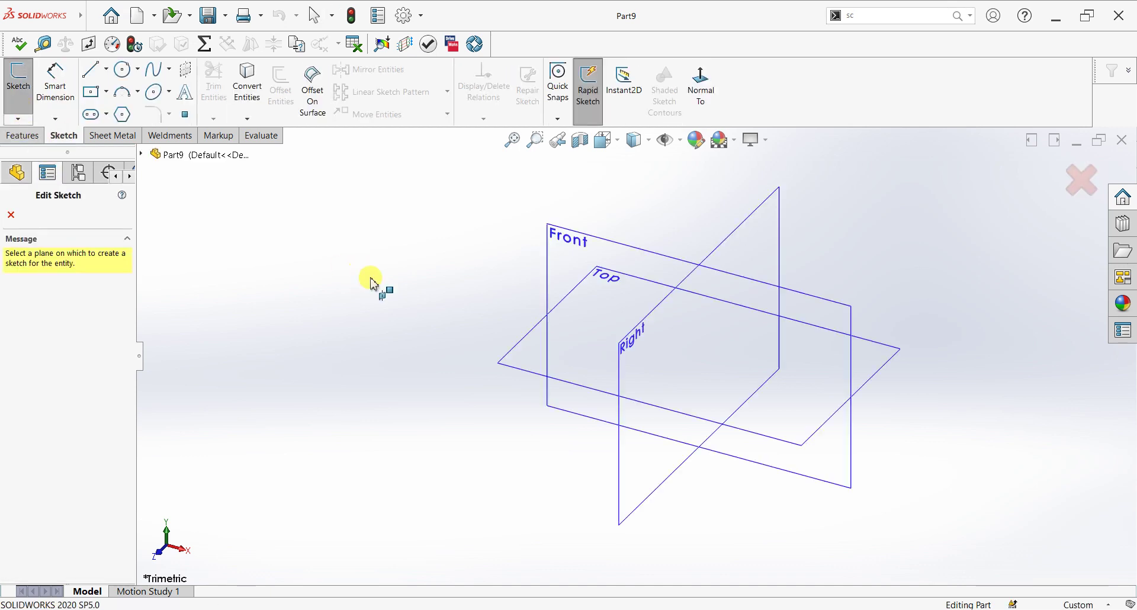
left_click(560, 248)
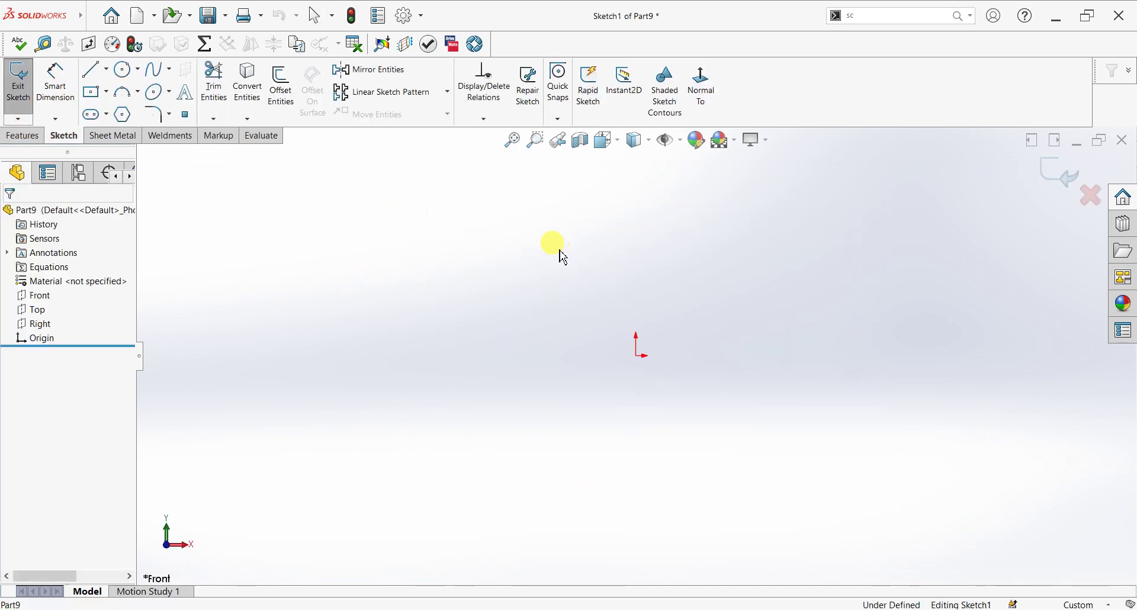
Draw a construction chain: a horizontal centerline from the origin, a tangent arc upward, and a vertical centerline
left_click(108, 70)
left_click(119, 102)
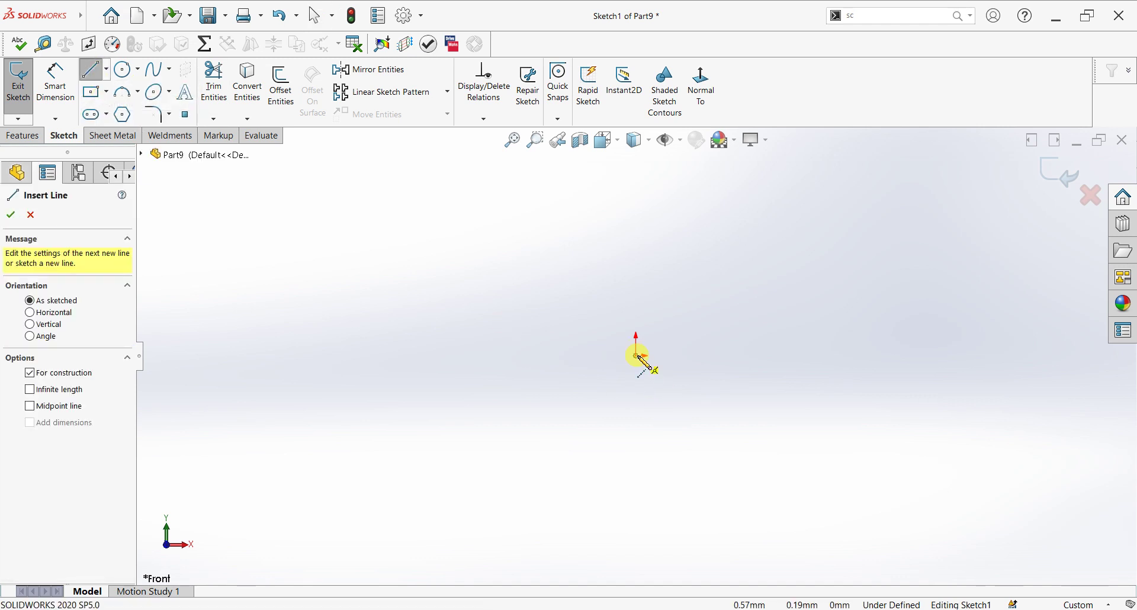
left_click(637, 356)
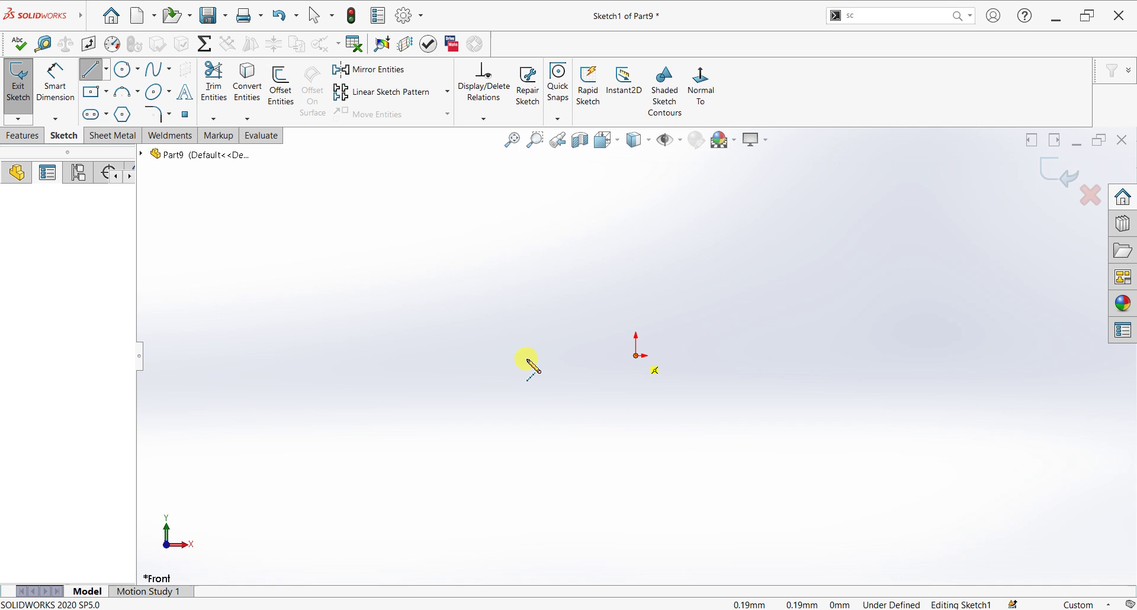
left_click(528, 356)
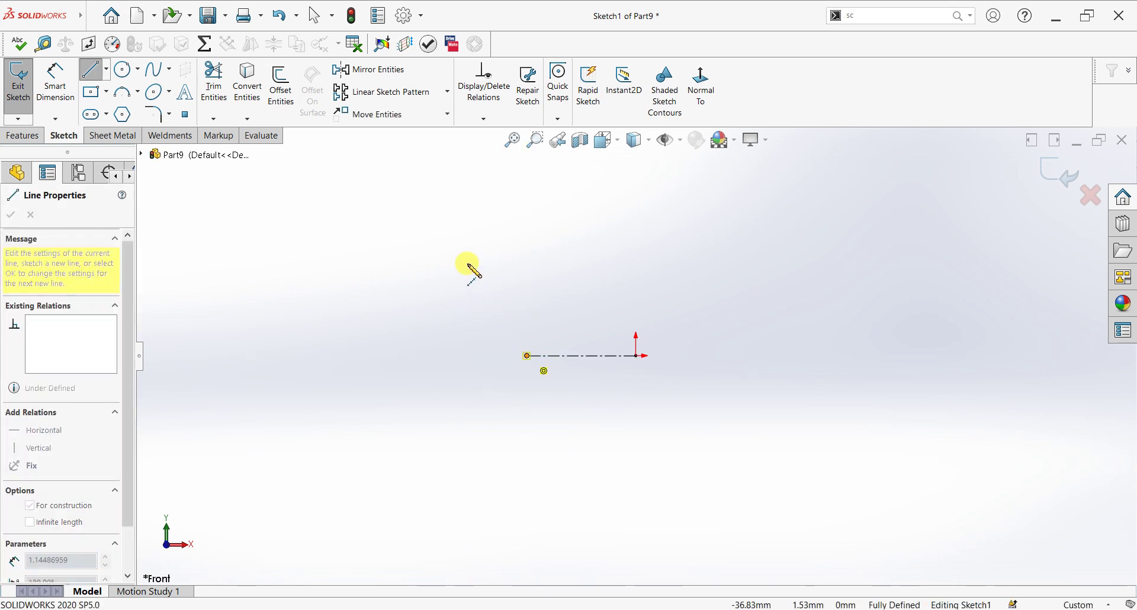
key("a")
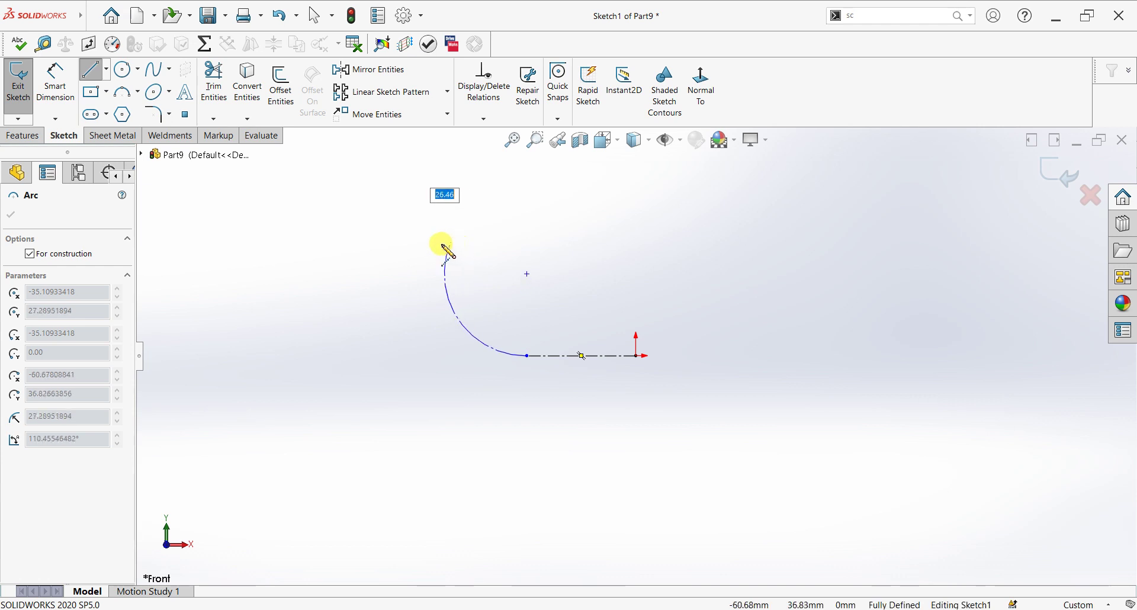
left_click(431, 248)
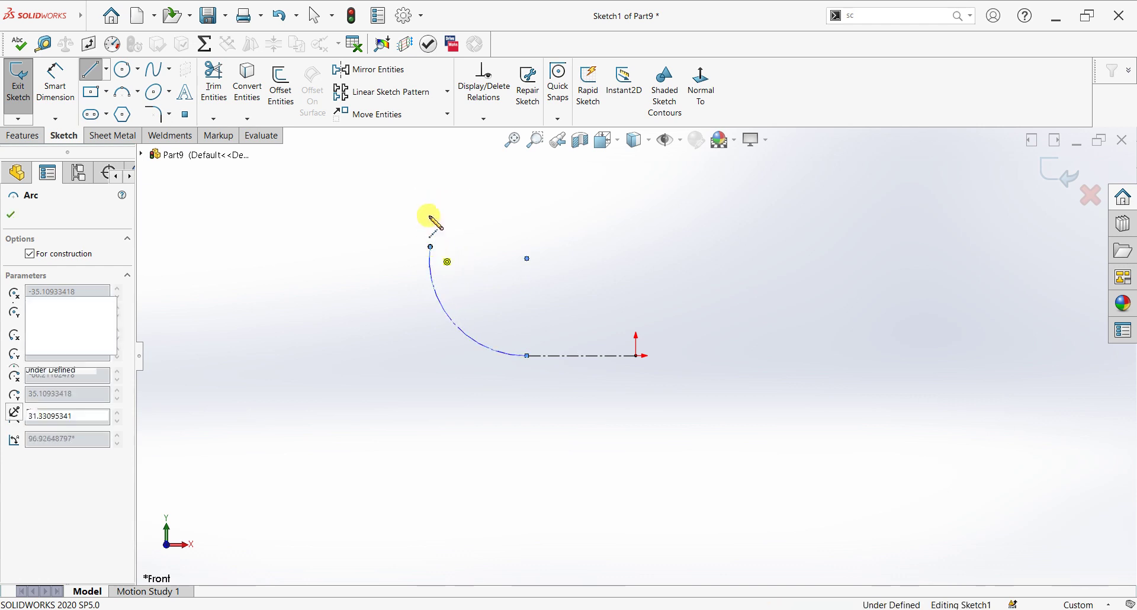
left_click(430, 184)
key("Escape")
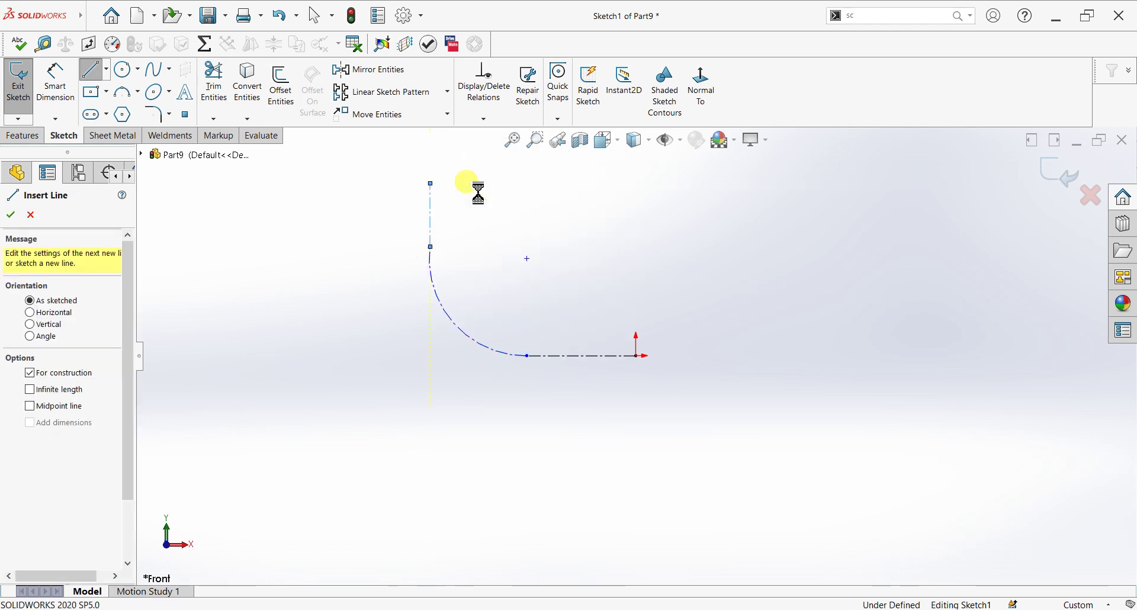
key("Escape")
scroll(478, 196, "down", 2)
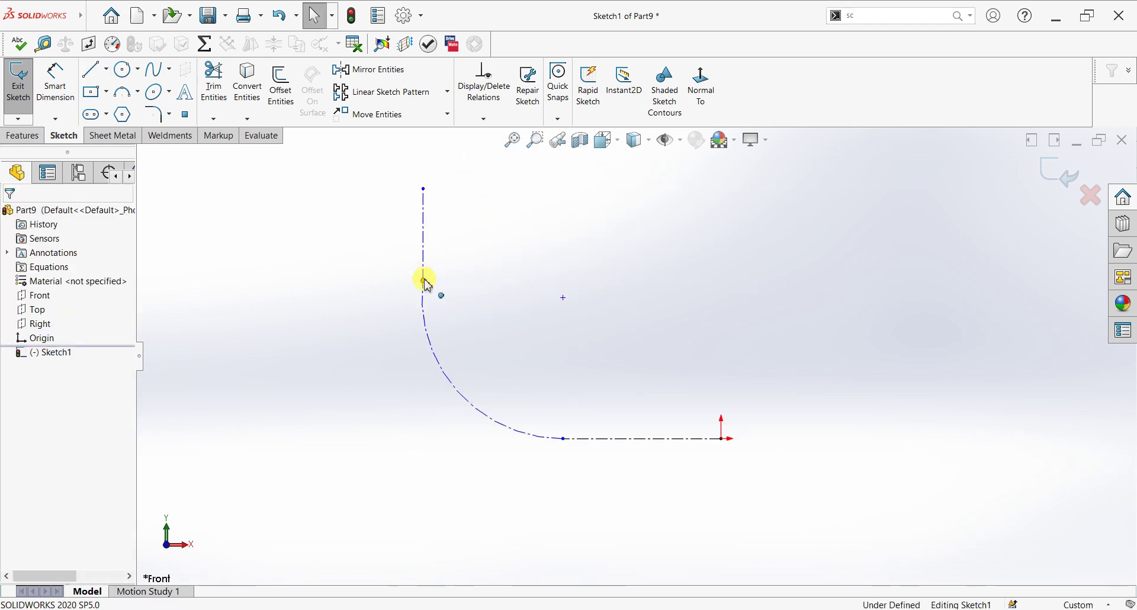
Add tangent relations at the arc's upper and lower endpoints
left_click(517, 228)
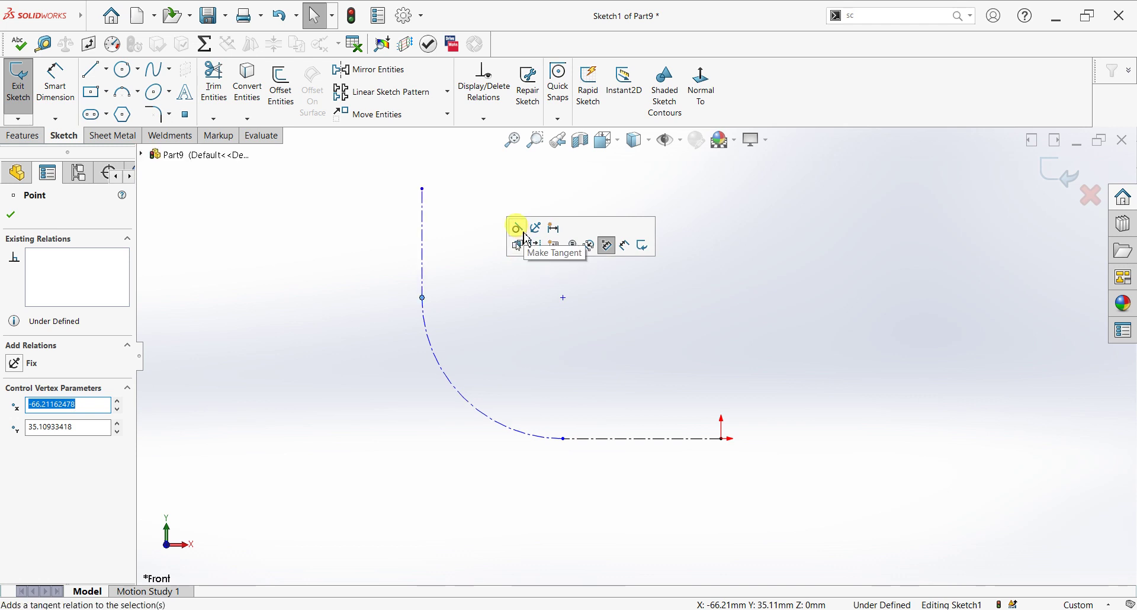
left_click(563, 439)
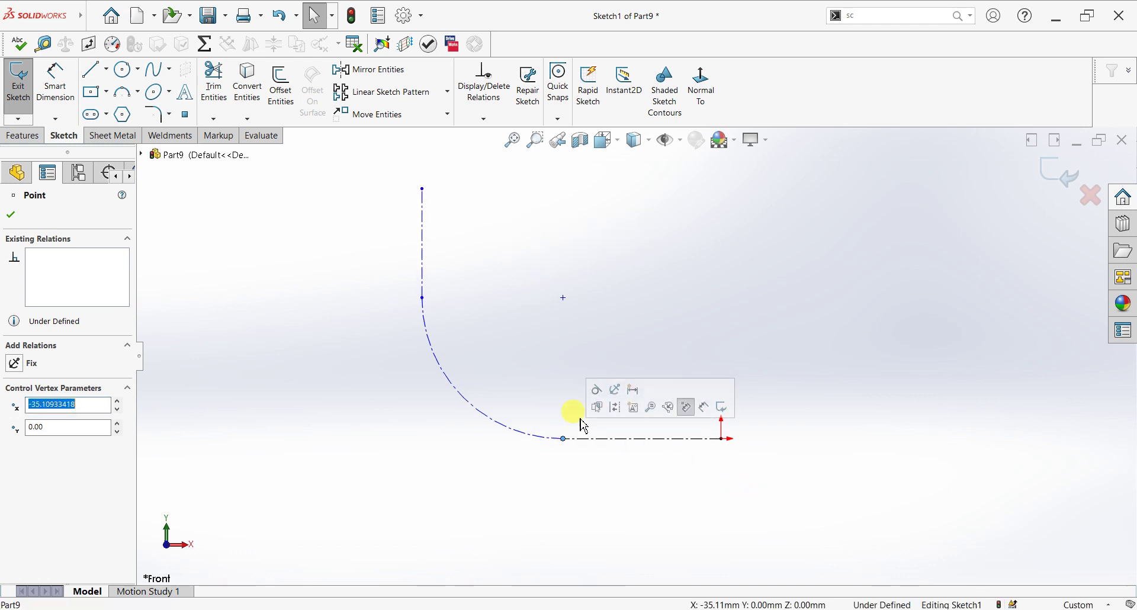
left_click(12, 215)
left_click(55, 83)
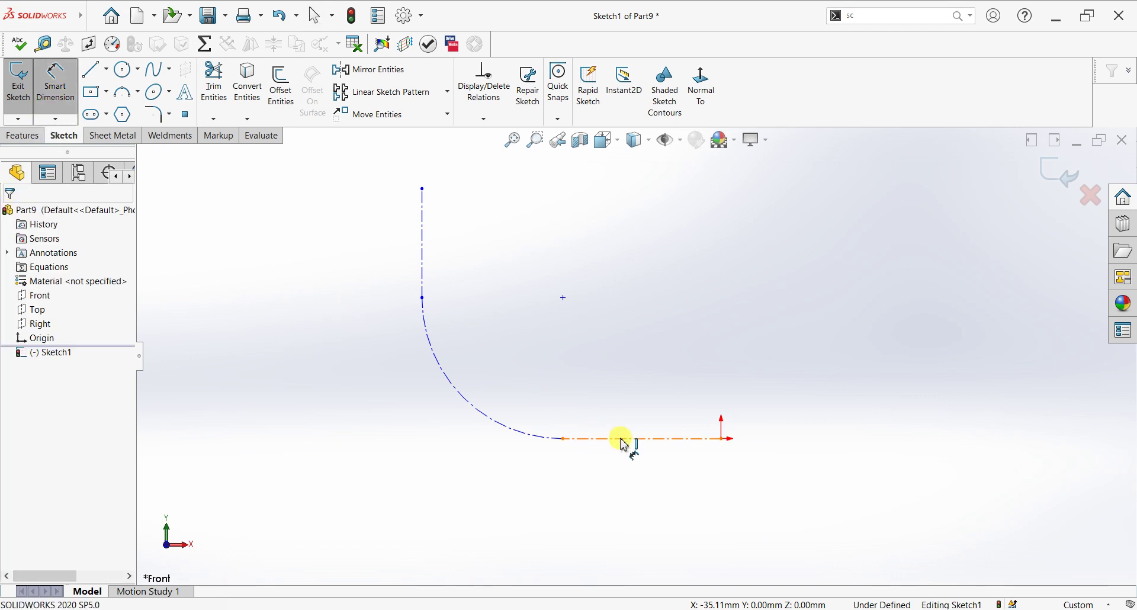
Dimension the horizontal and vertical centerlines to 150 mm each
left_click(642, 513)
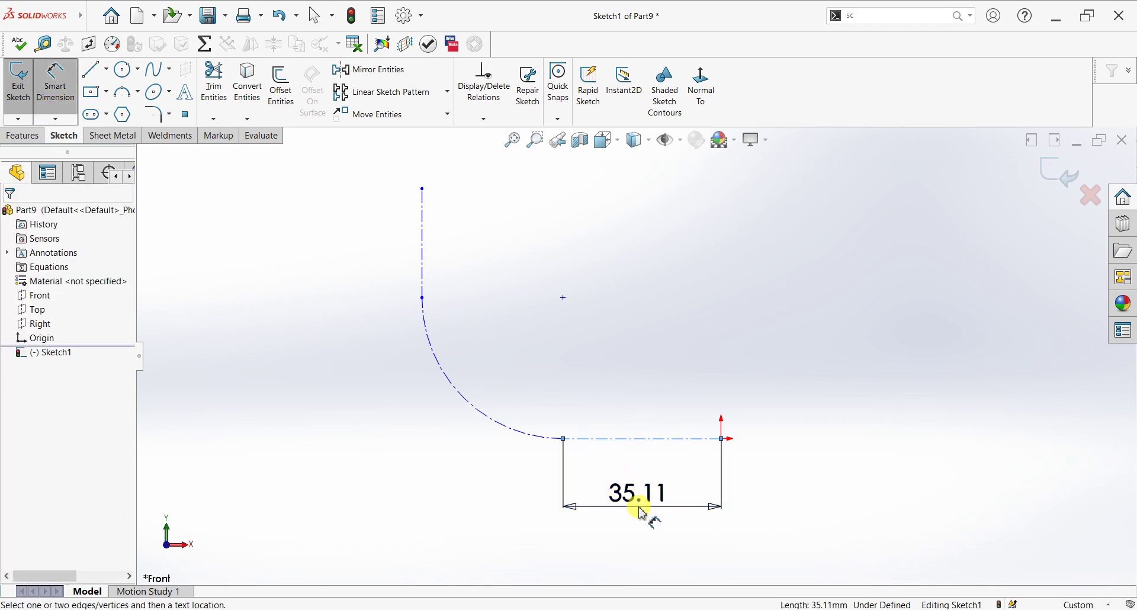
double_click(643, 513)
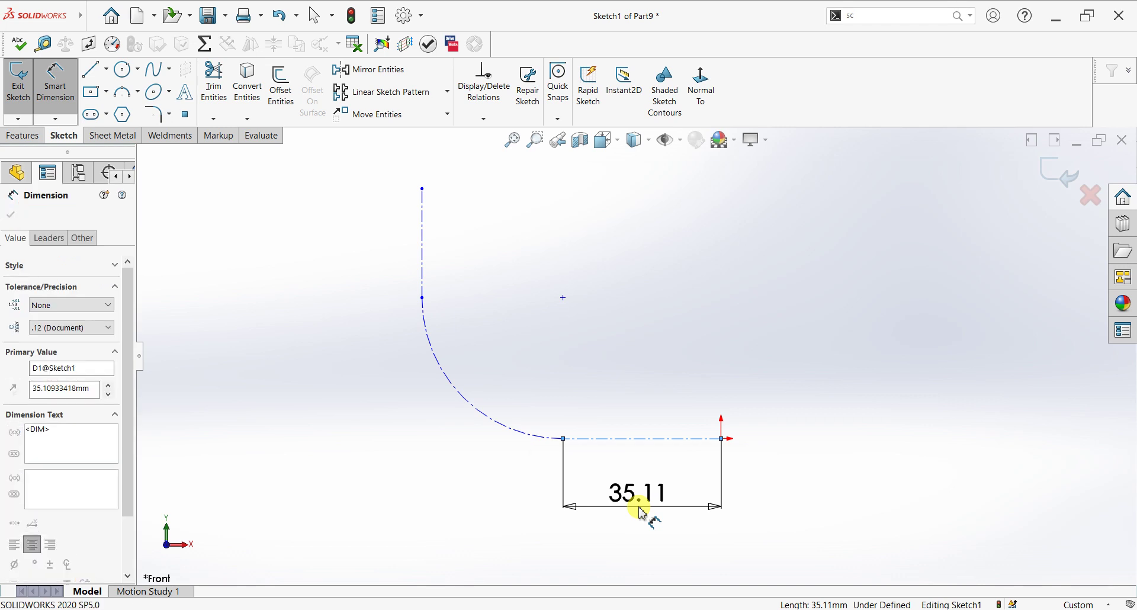
type("150")
key("Return")
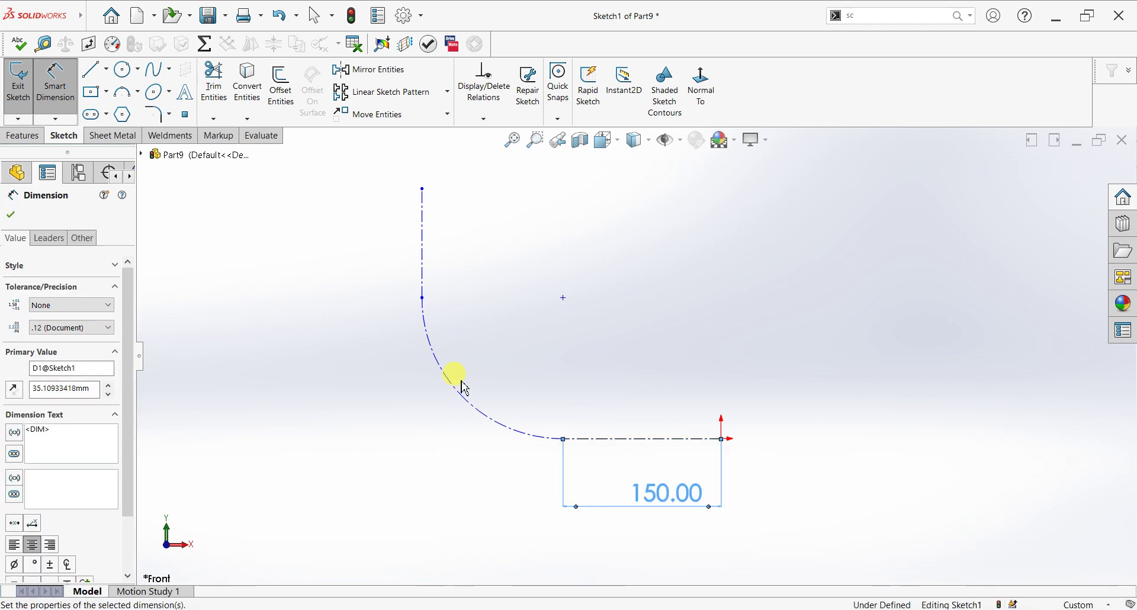
left_click(422, 247)
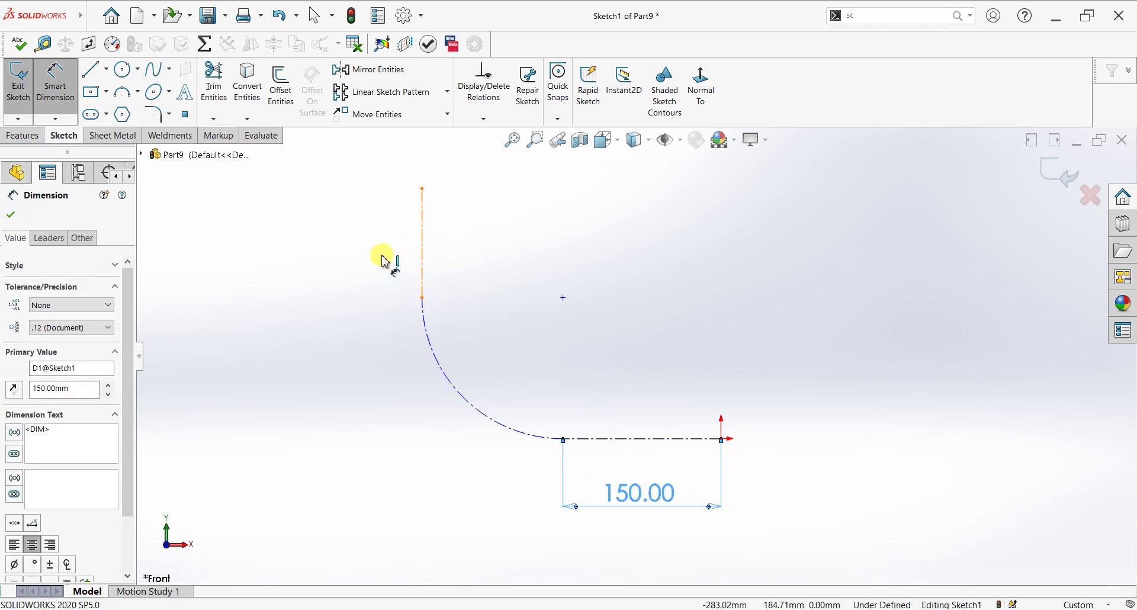
left_click(373, 259)
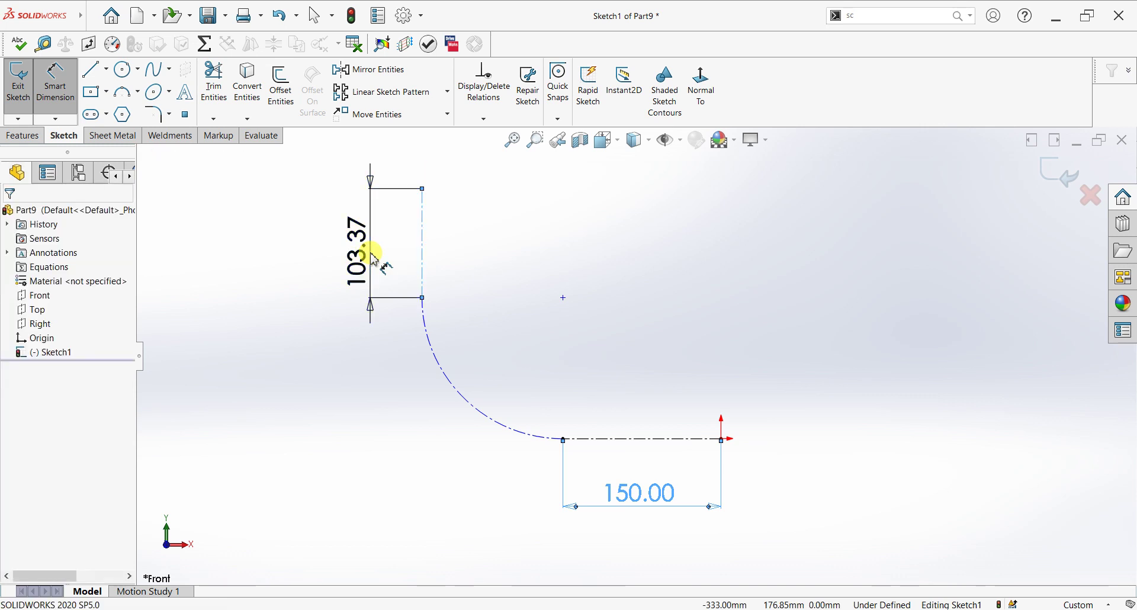
left_click(373, 258)
type("150")
key("Return")
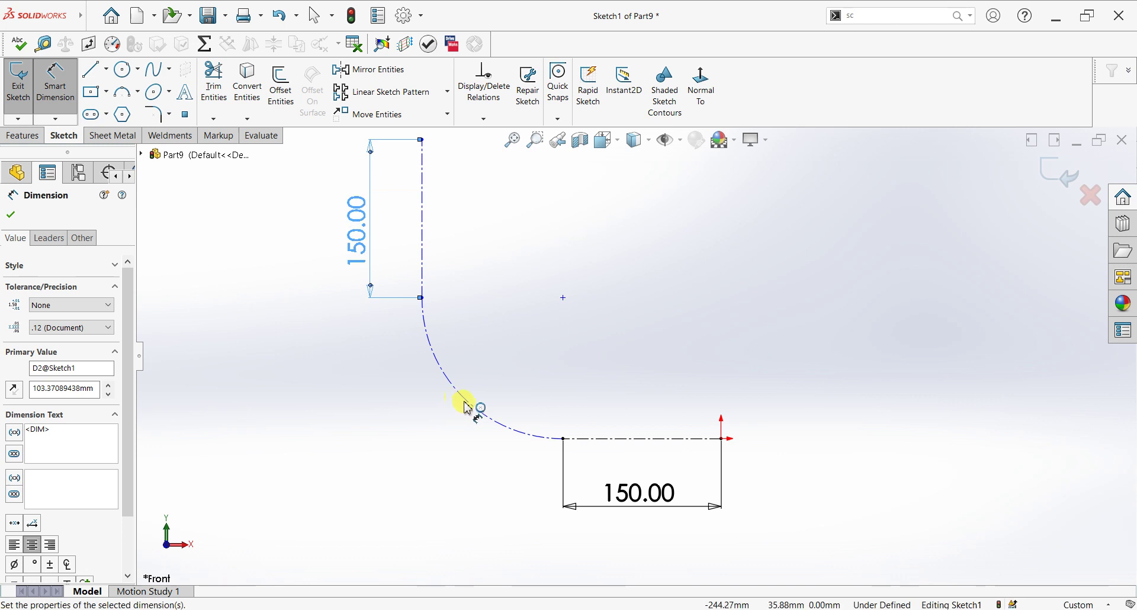
Set the arc radius to R260 and exit the path sketch
left_click(454, 417)
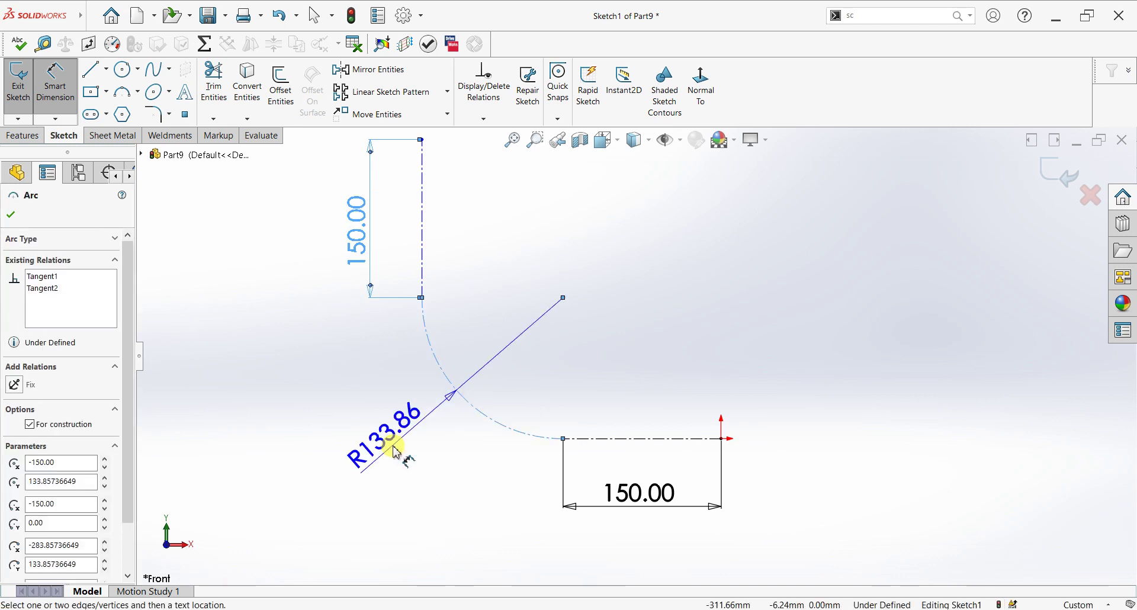
left_click(397, 451)
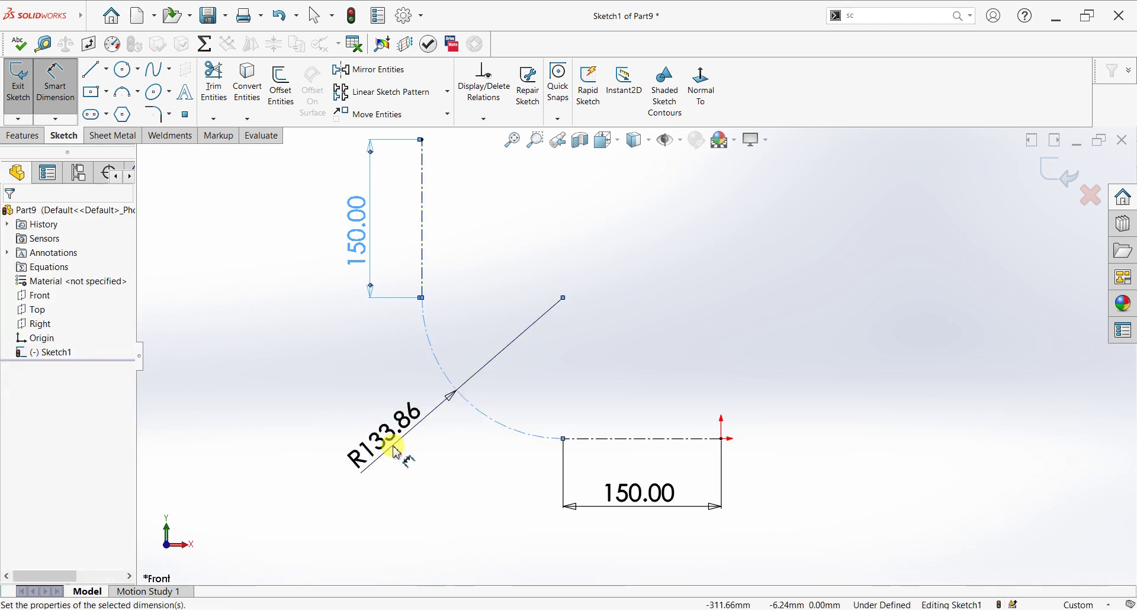
double_click(397, 452)
type("260")
key("Return")
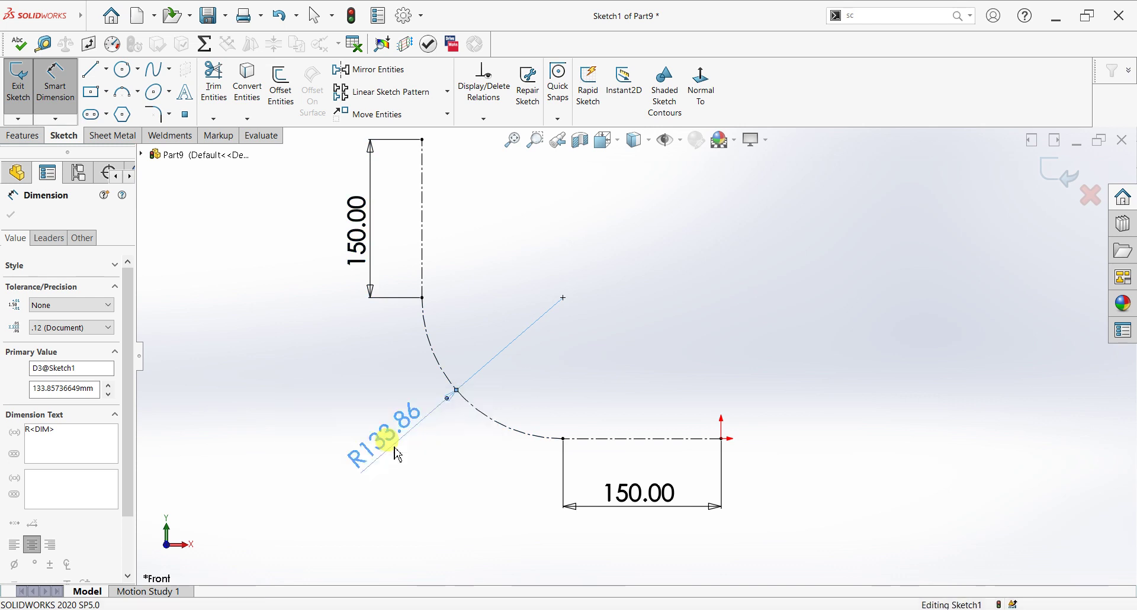
scroll(414, 447, "up", 3)
scroll(593, 296, "up", 1)
left_click(17, 220)
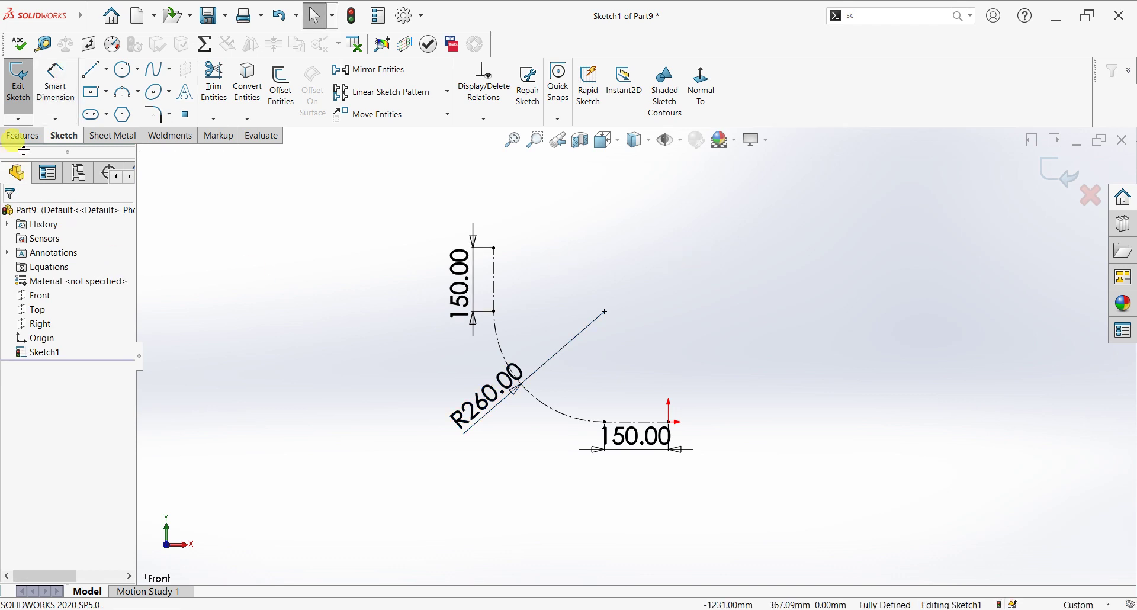
left_click(1050, 183)
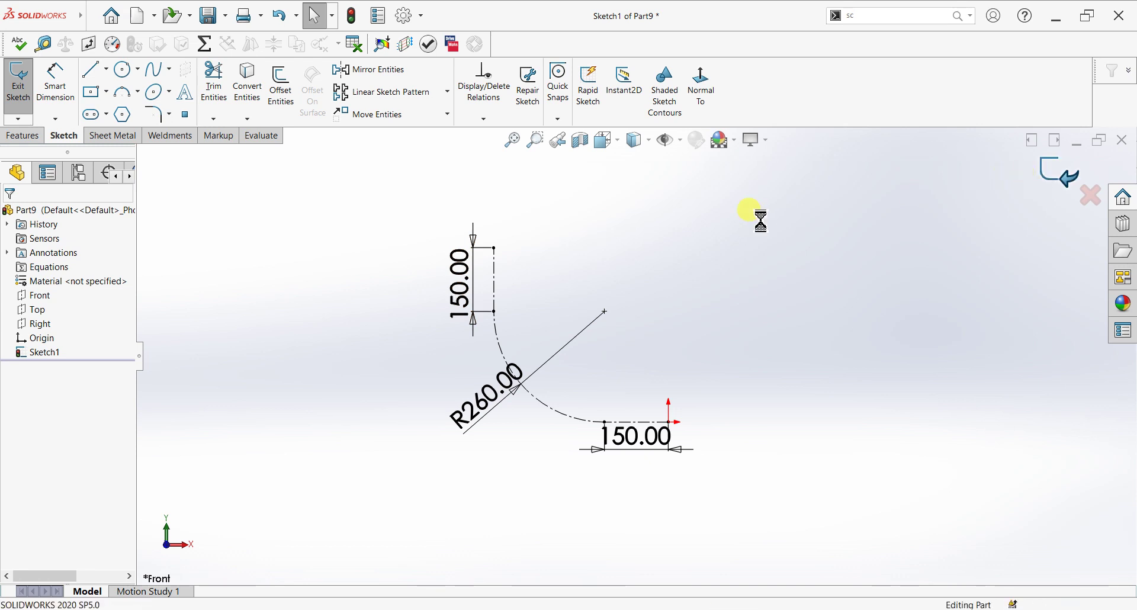
Sketch a circle centred on the origin on the Right plane, about 209.57 mm across
left_click(35, 325)
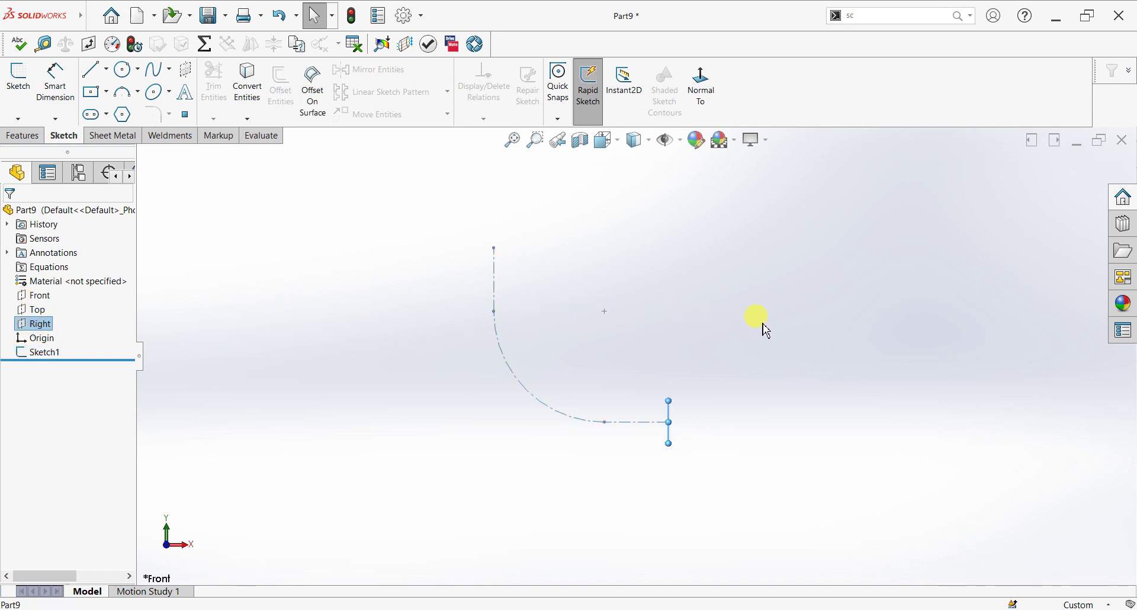
middle_click_drag(768, 332, 708, 407)
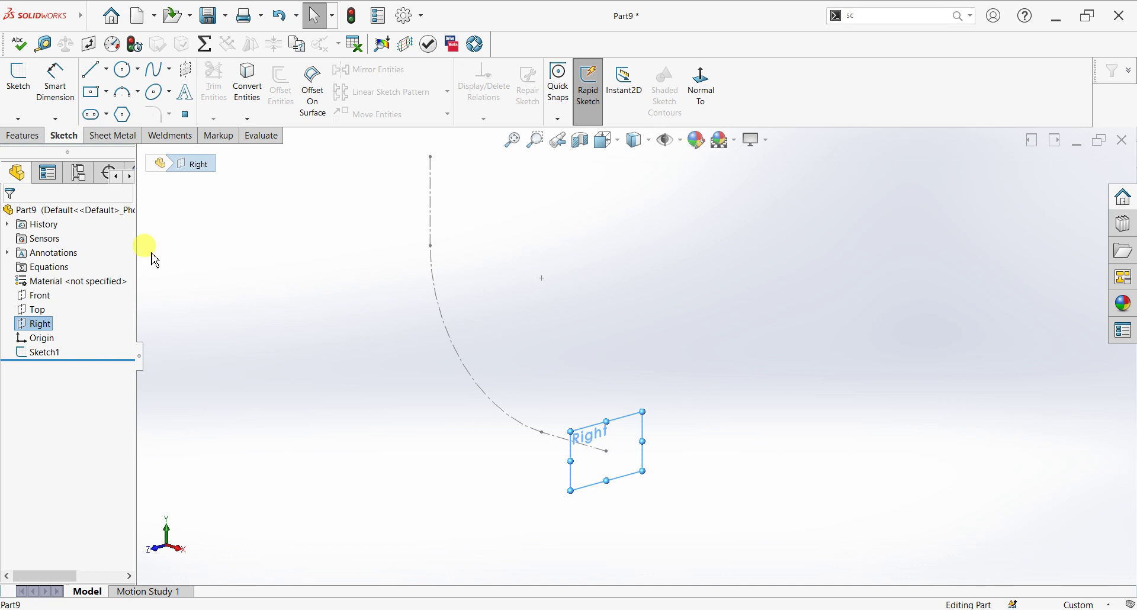
left_click(18, 79)
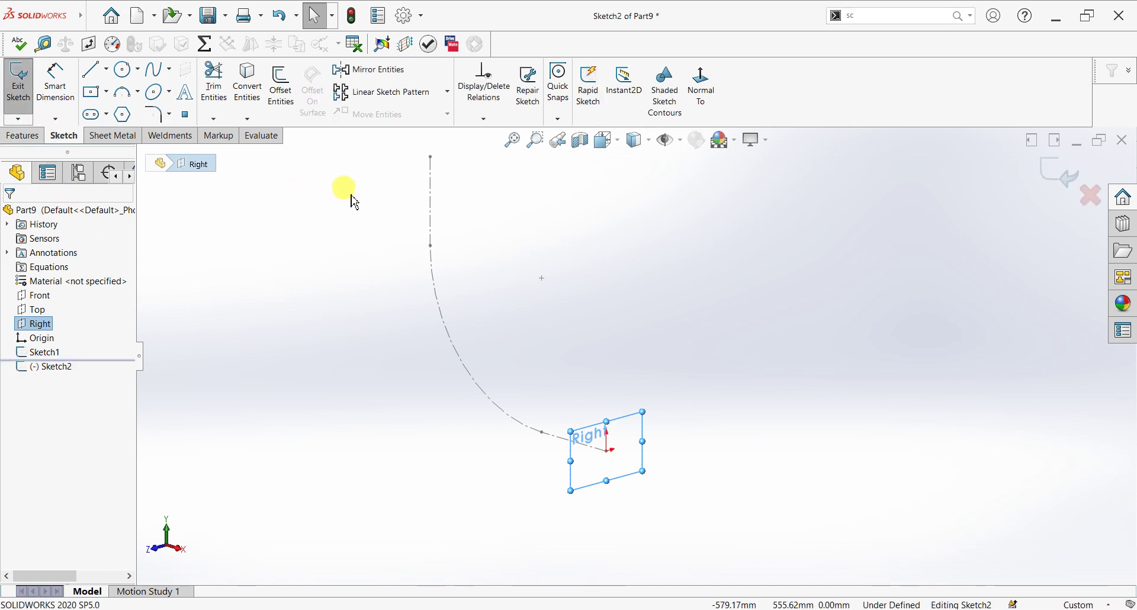
key("ctrl+8")
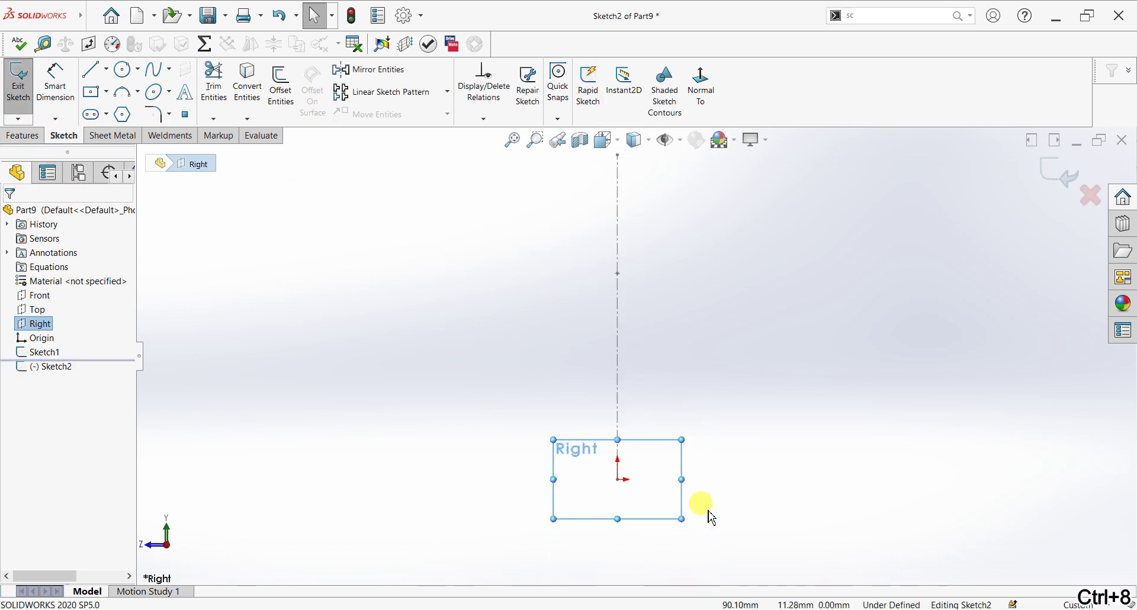
left_click(124, 70)
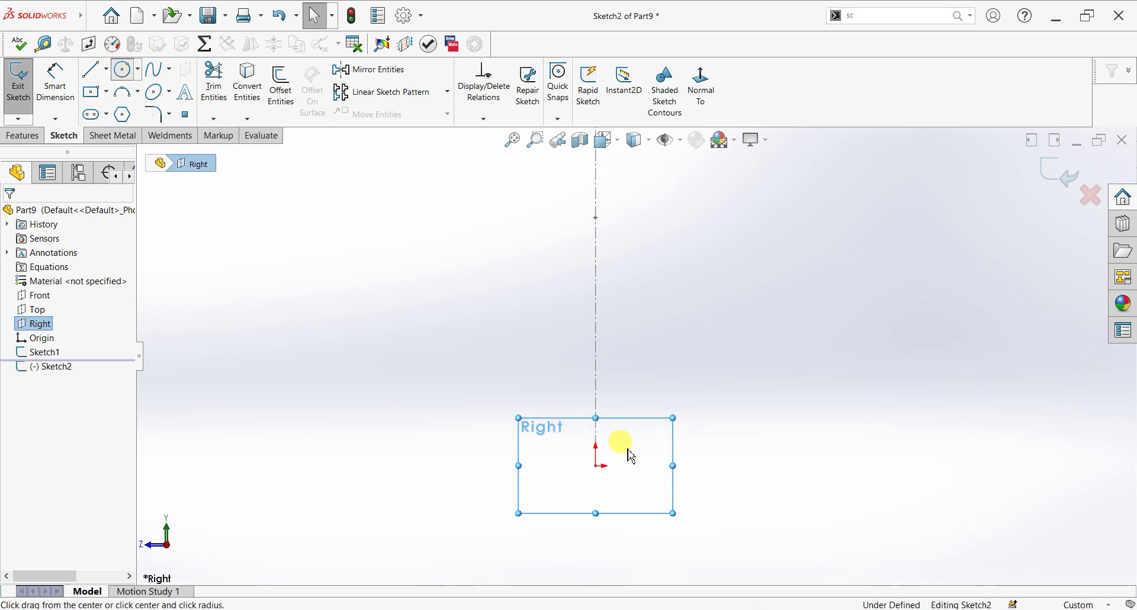
left_click(596, 466)
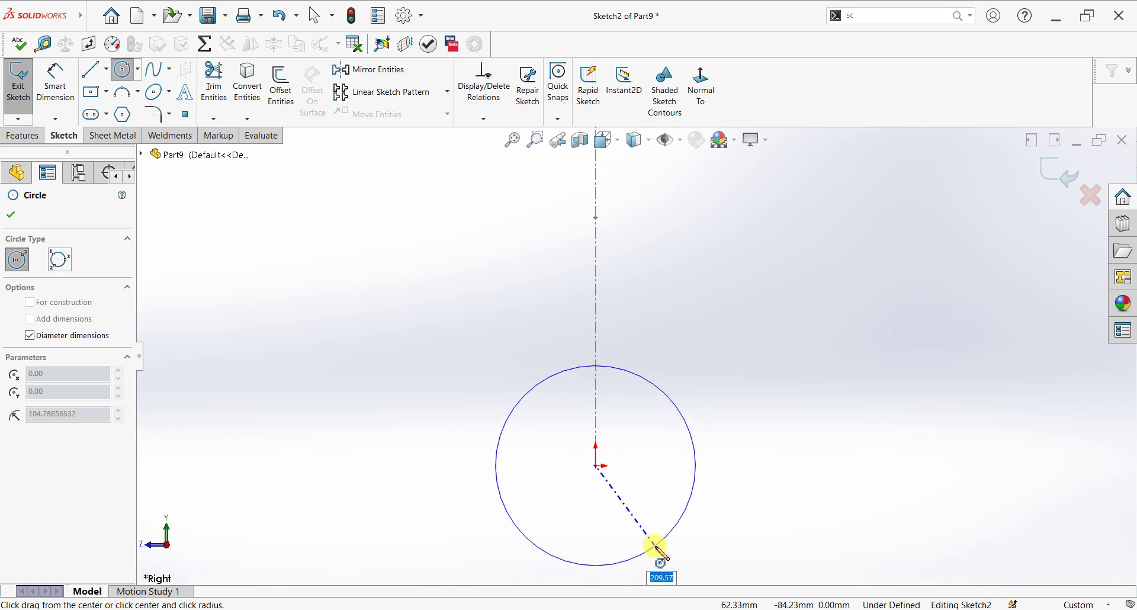
left_click(654, 546)
Dimension the circle's diameter, entering 210 first and then changing it to 290
left_click(39, 106)
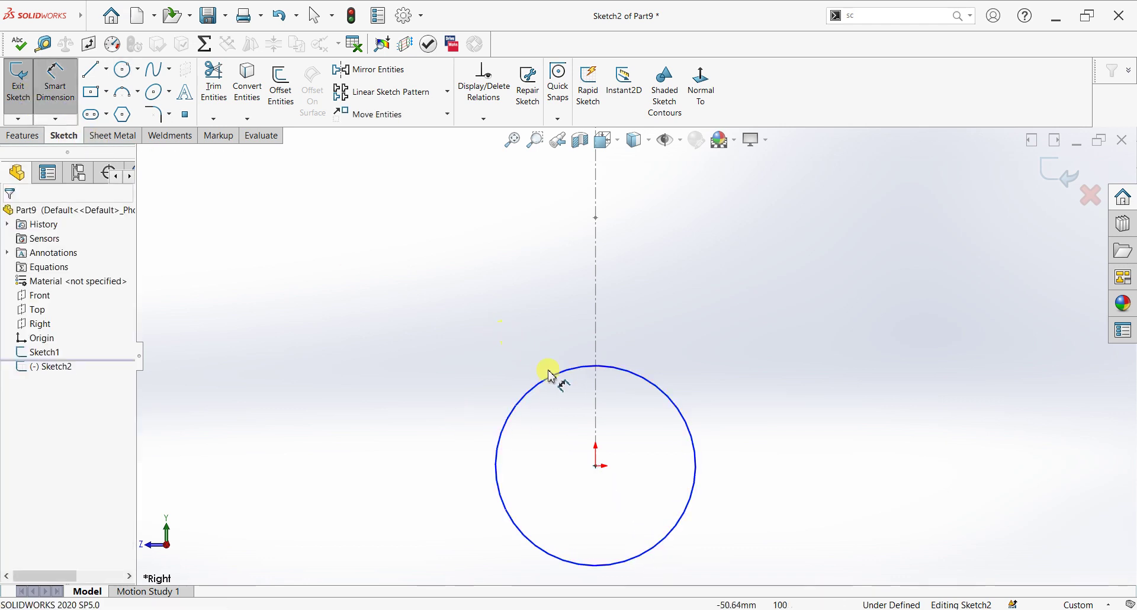
left_click(422, 434)
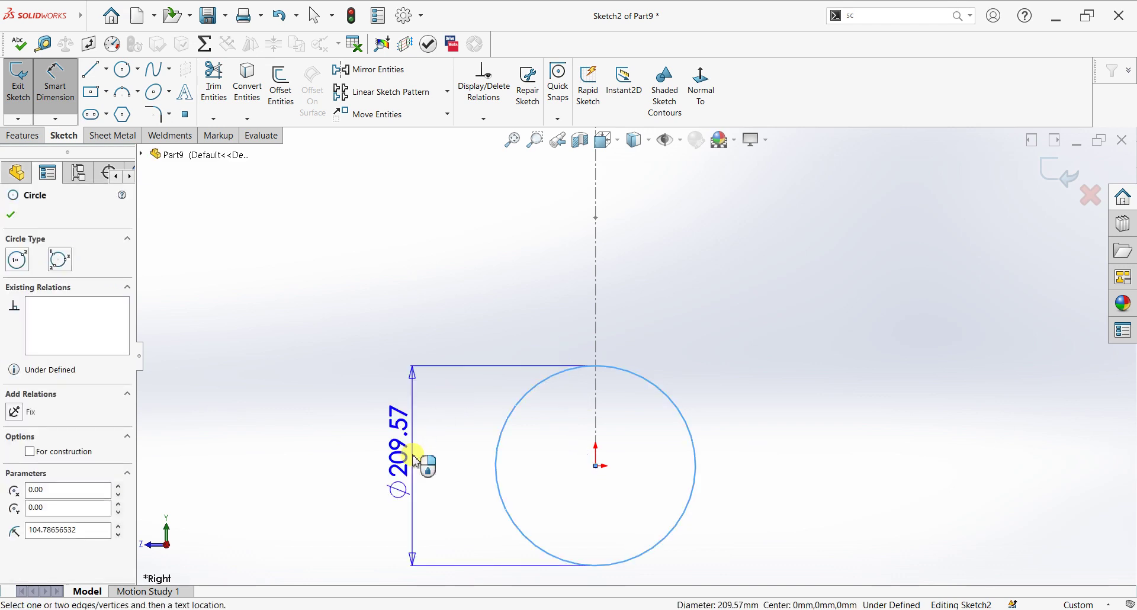
left_click(417, 461)
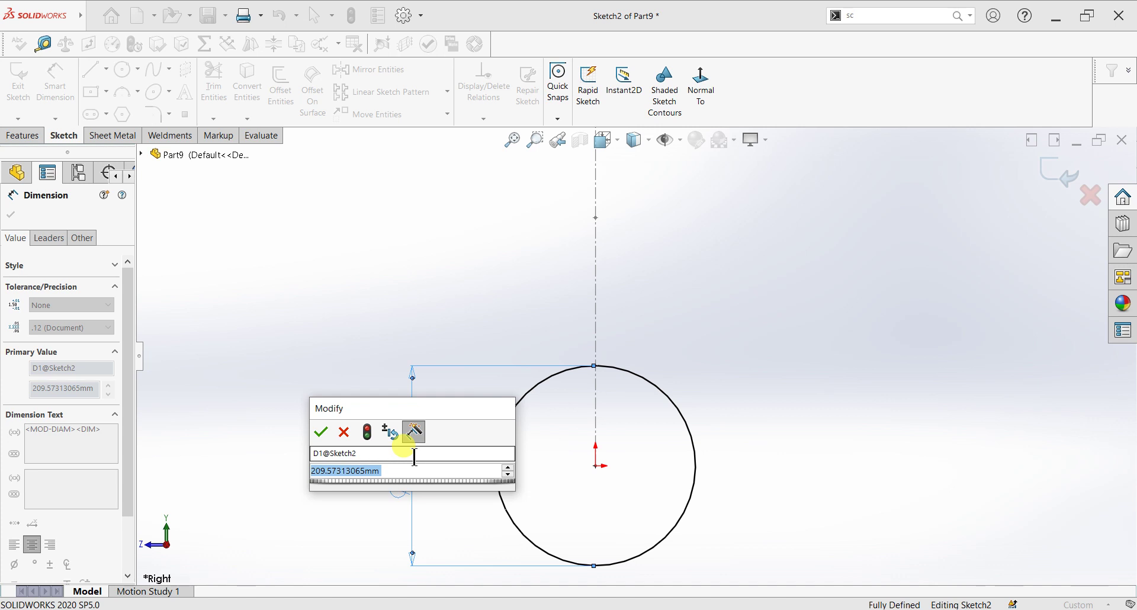
type("210")
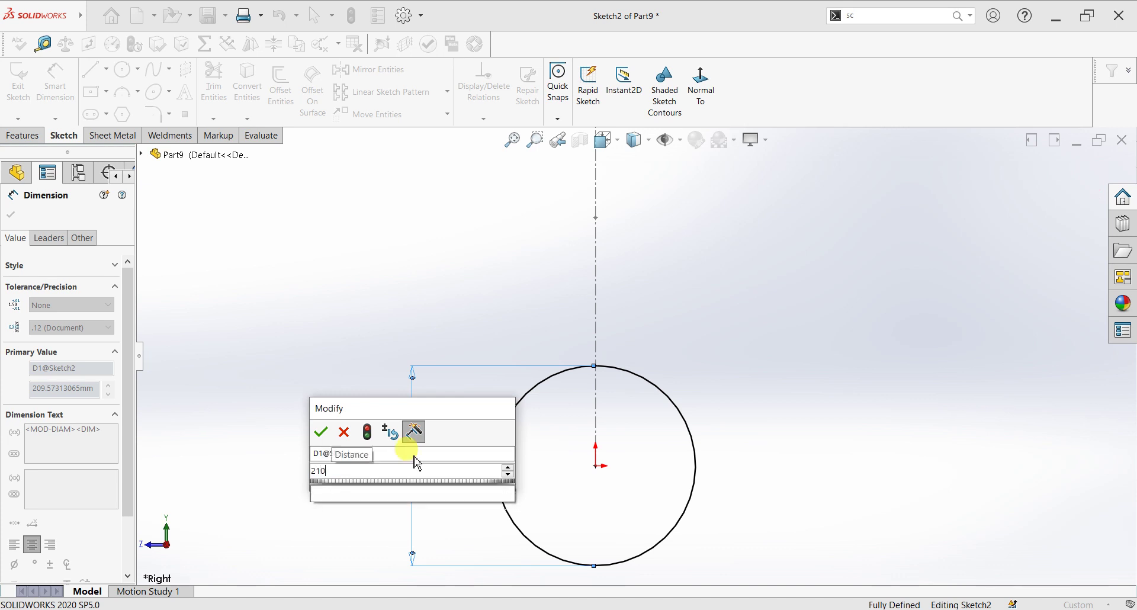
key("Return")
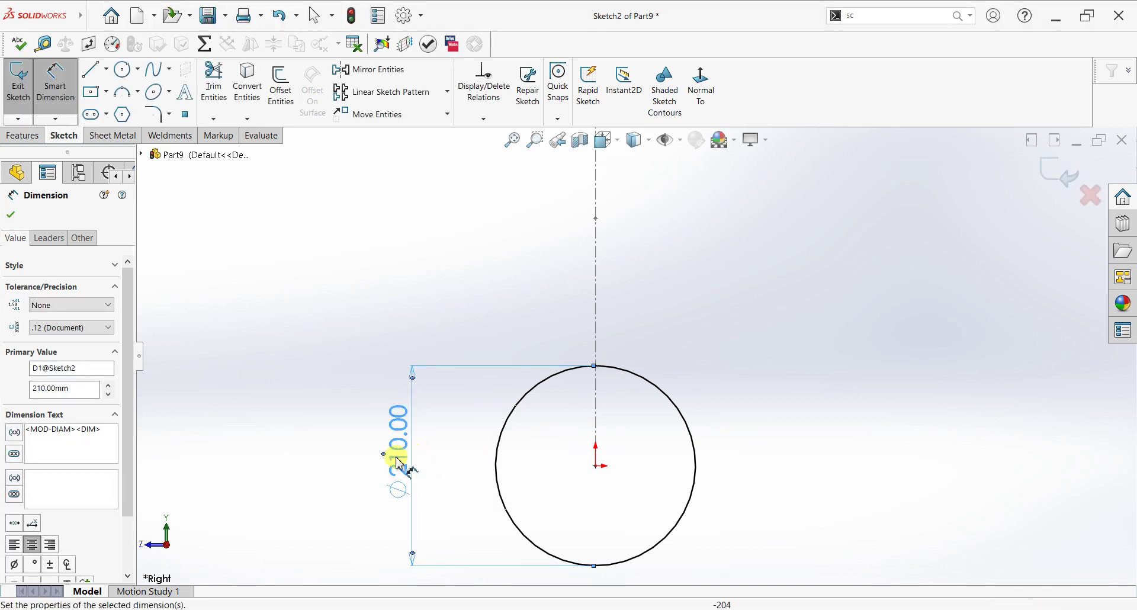
double_click(395, 459)
type("210")
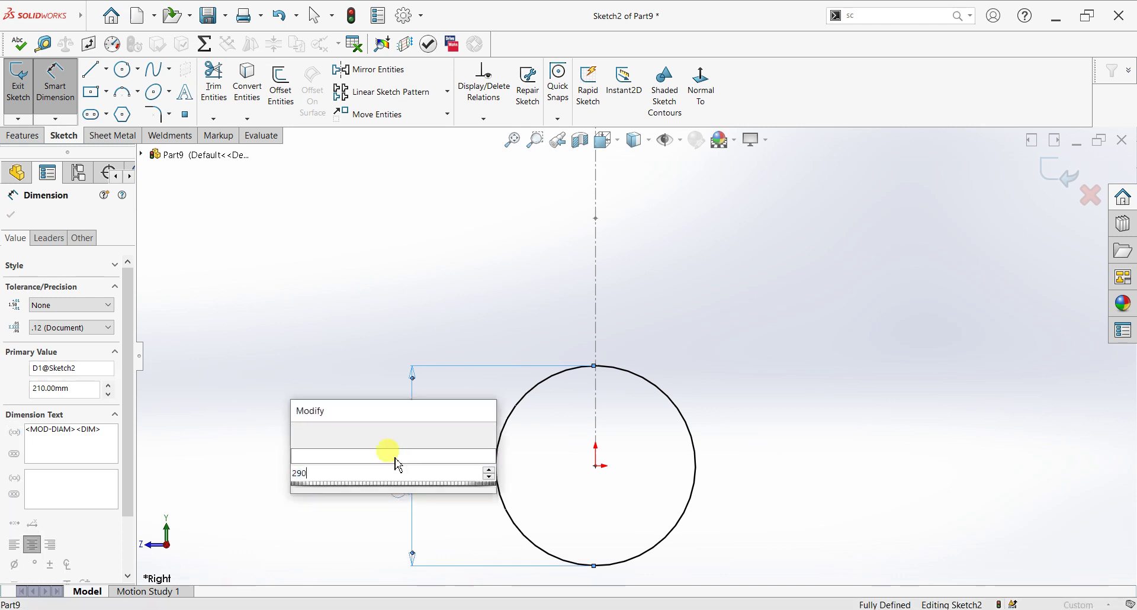
key("Return")
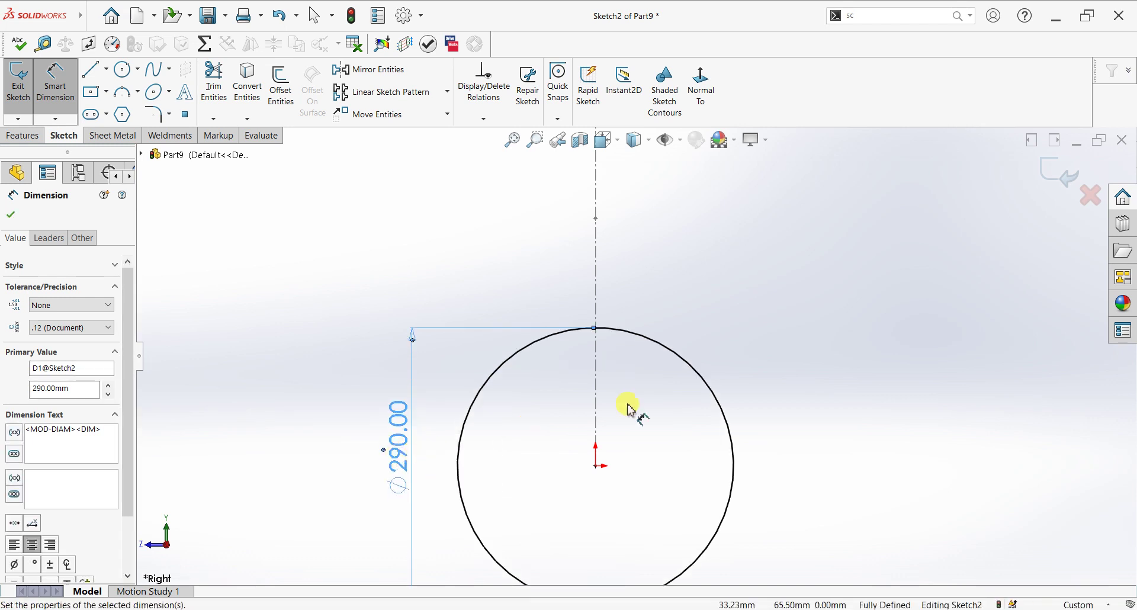
left_click(12, 215)
mouse_move(330, 299)
middle_mouse_down()
mouse_move(399, 347)
mouse_move(568, 320)
mouse_move(646, 291)
middle_mouse_up()
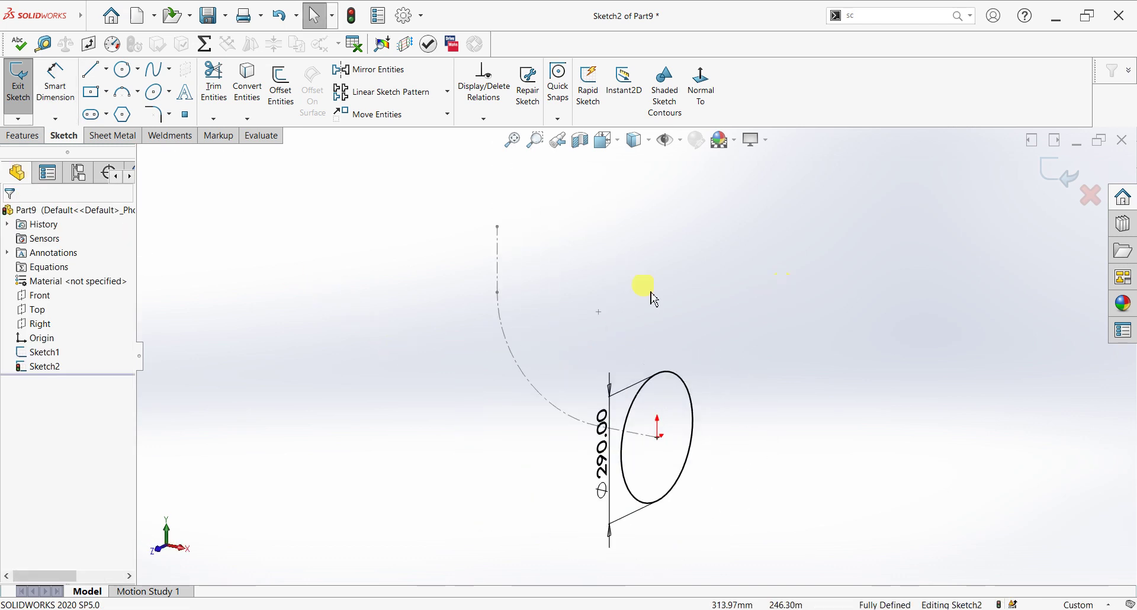
Start a Swept Boss/Base with Sketch2 as profile; the arc-only path is rejected and cleared
left_click(23, 135)
left_click(122, 69)
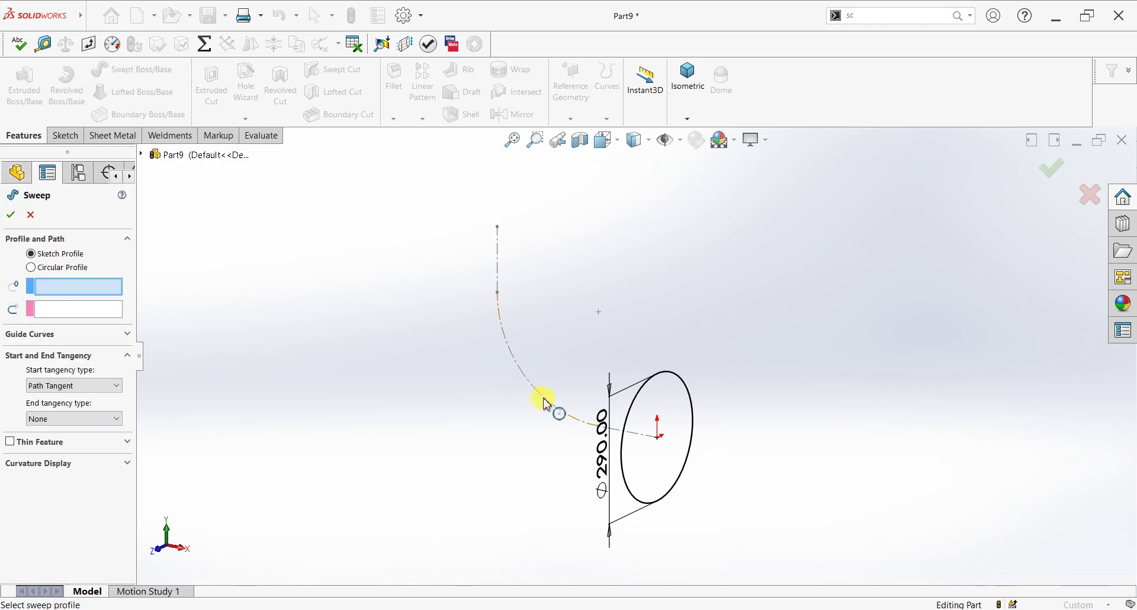
left_click(664, 391)
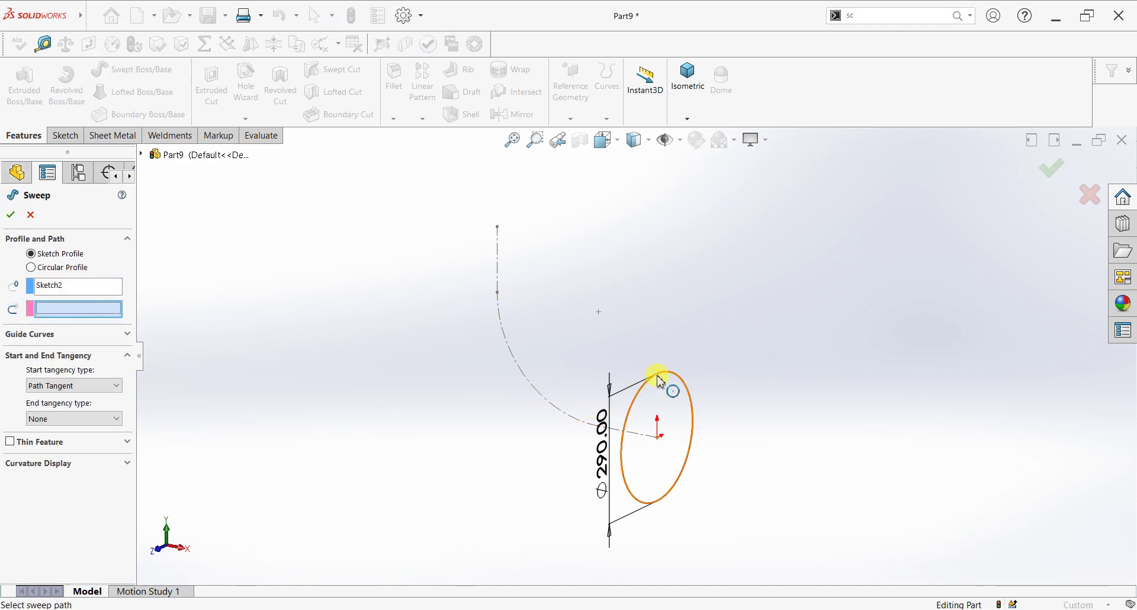
left_click(577, 422)
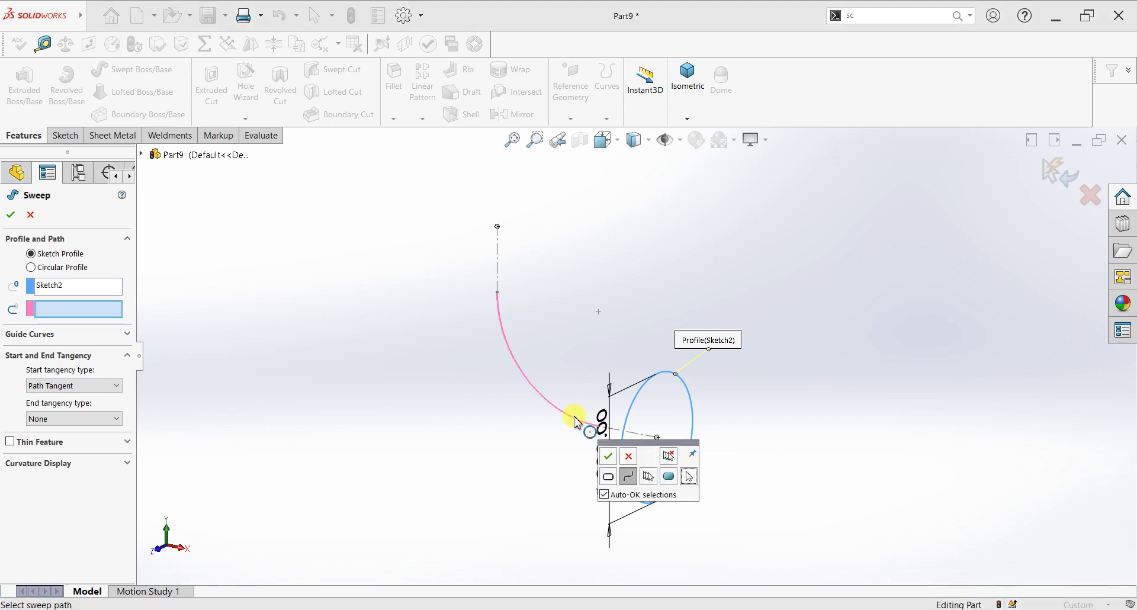
left_click(608, 456)
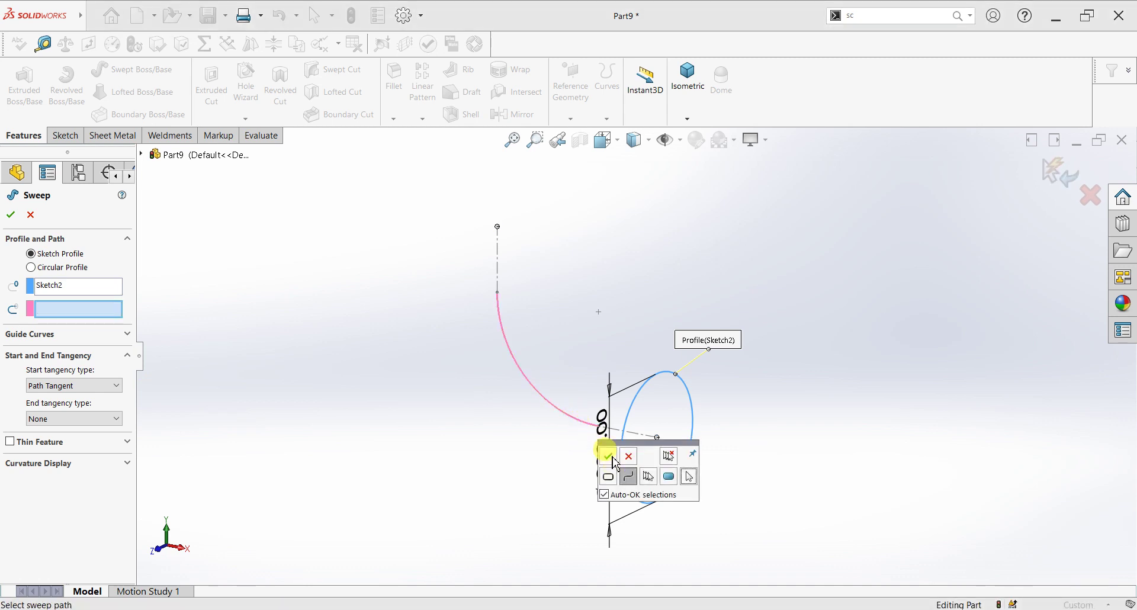
left_click(655, 308)
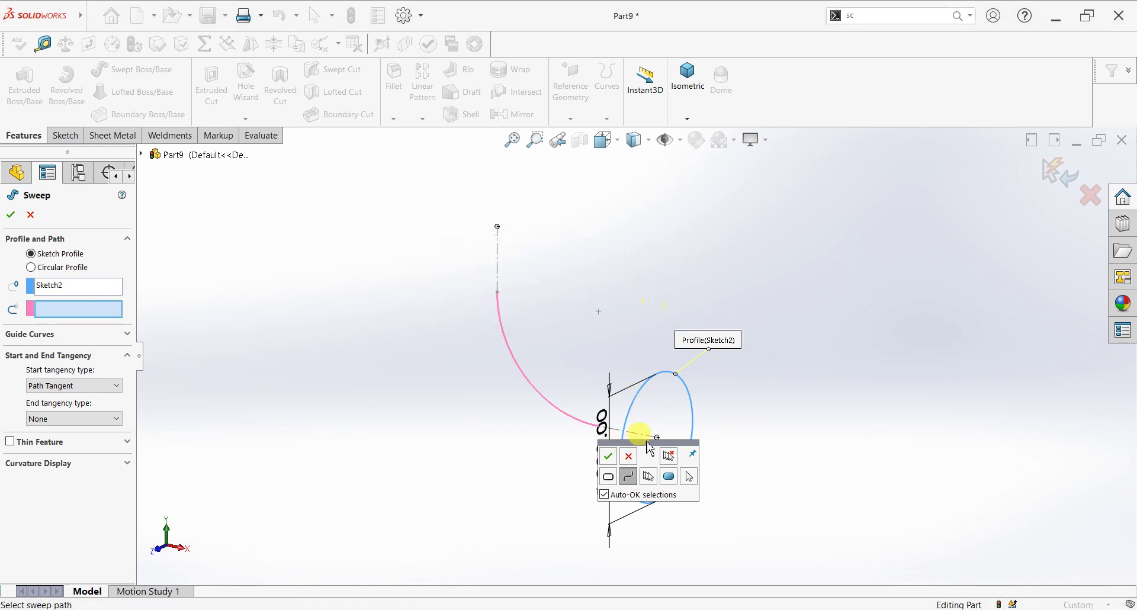
left_click(629, 457)
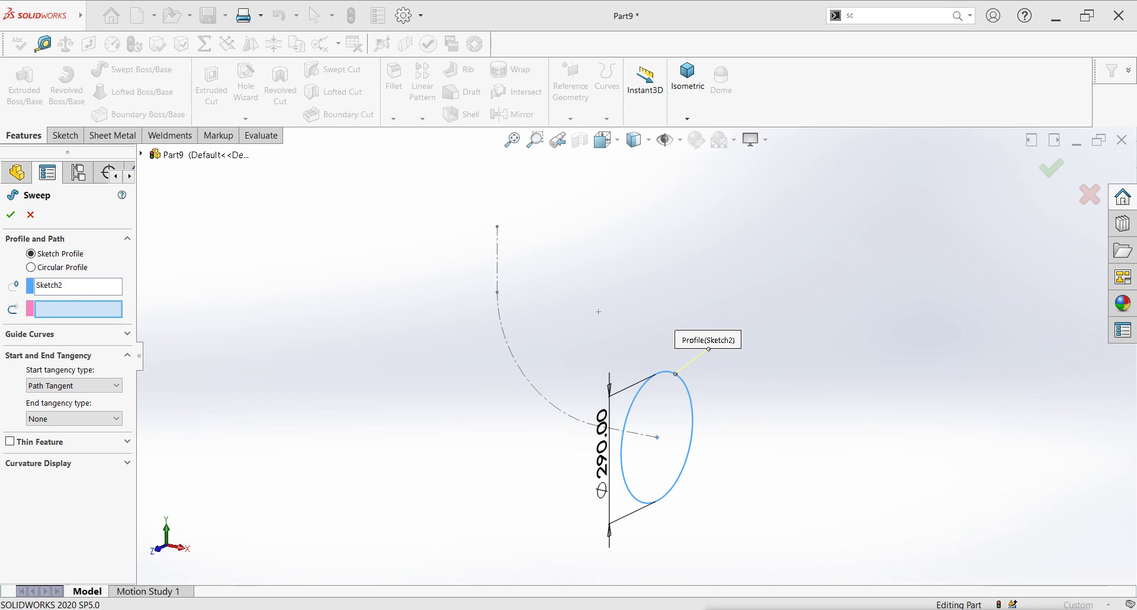
Cancel the sweep and convert Sketch1's two lines and arc from construction to regular geometry
key("Escape")
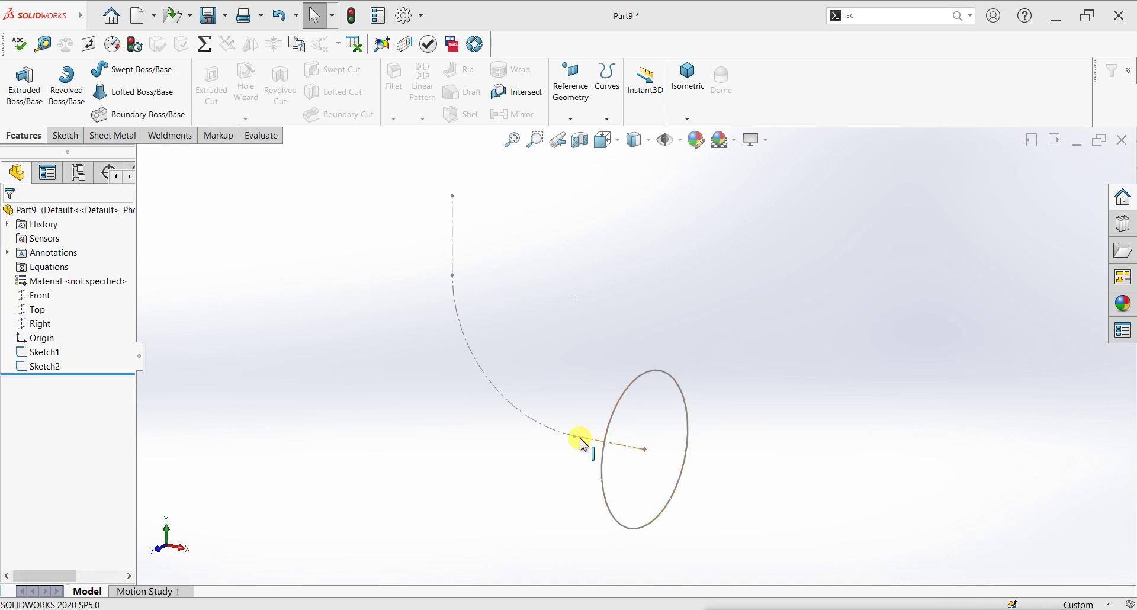
left_click(39, 352)
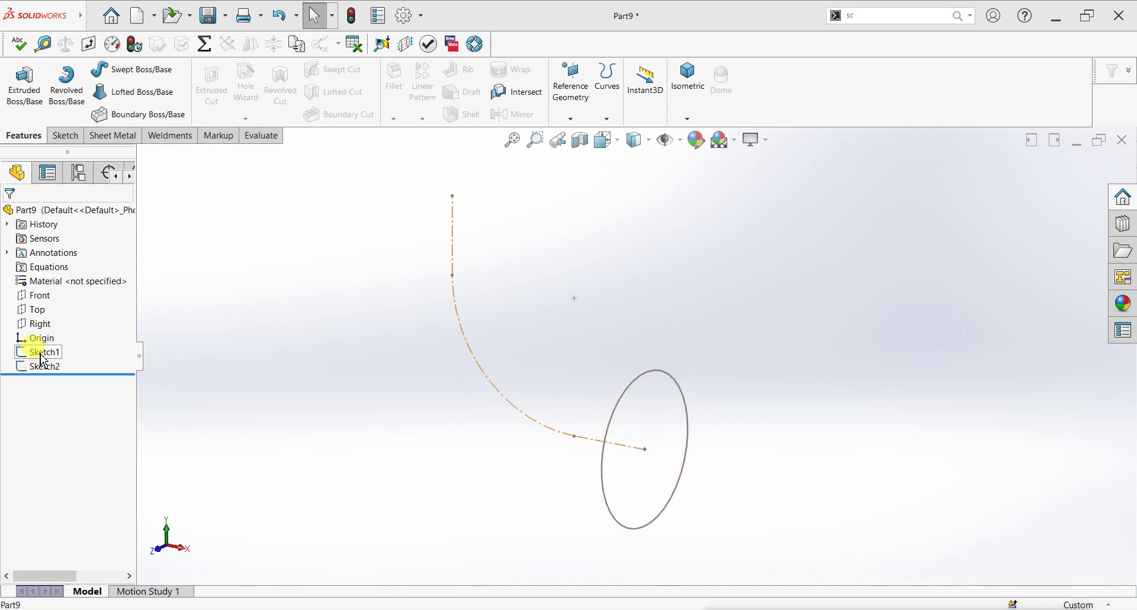
left_click(45, 323)
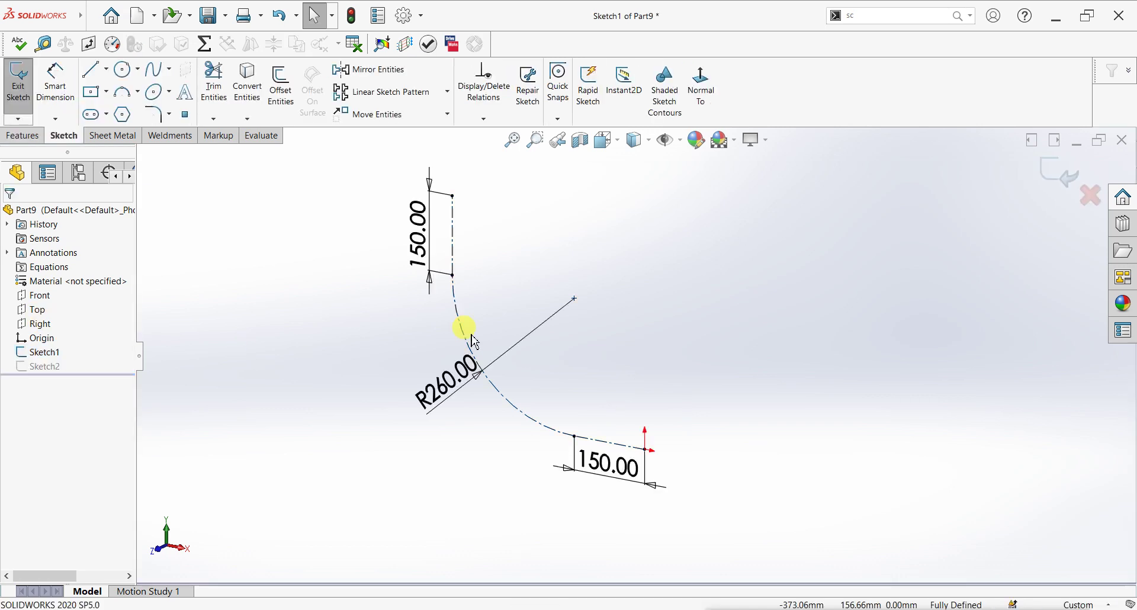
left_click(541, 424)
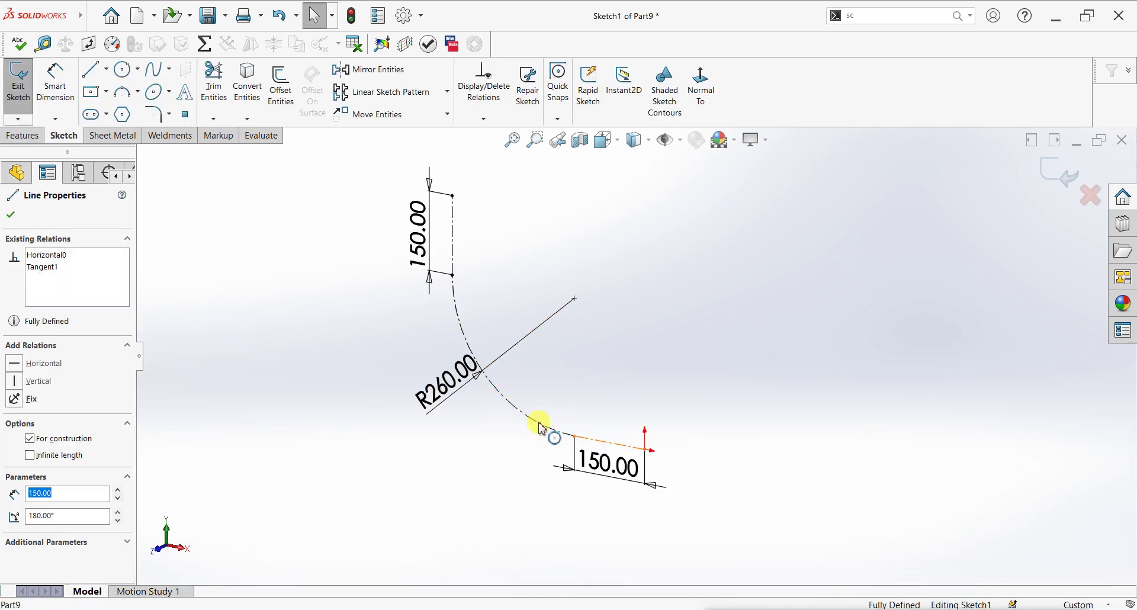
left_click(453, 251)
left_click(454, 253, "ctrl")
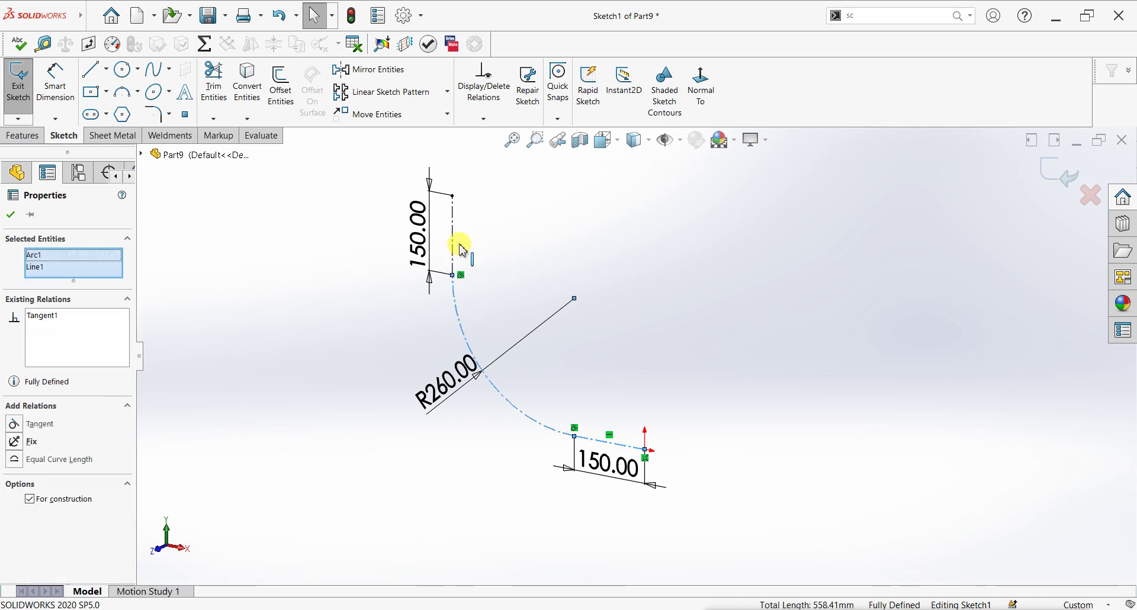
left_click(455, 244)
left_click(453, 256, "ctrl")
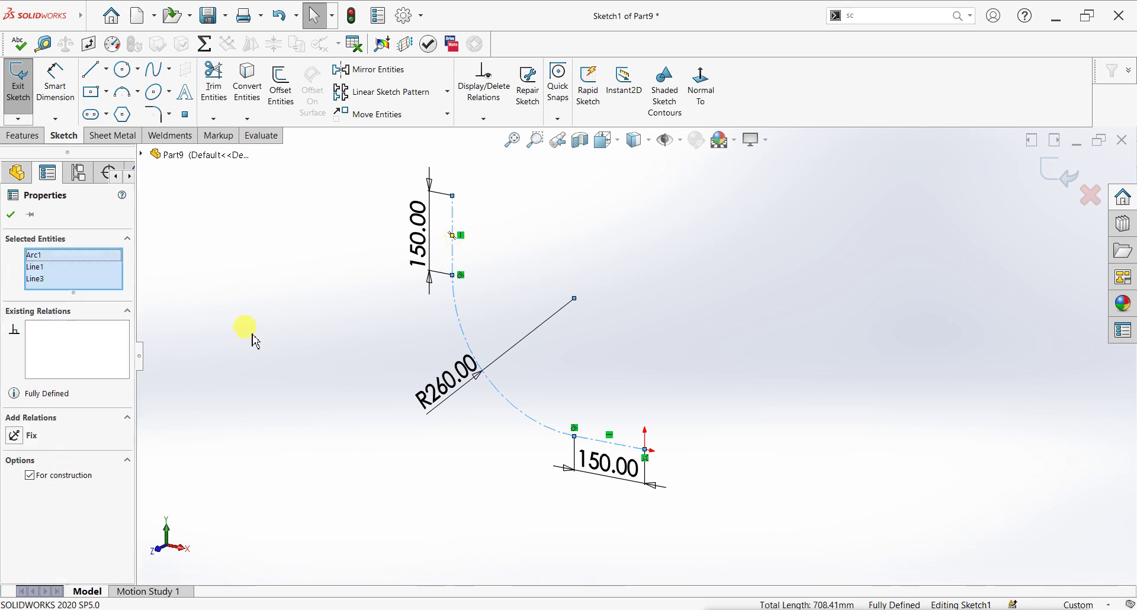
left_click(47, 481)
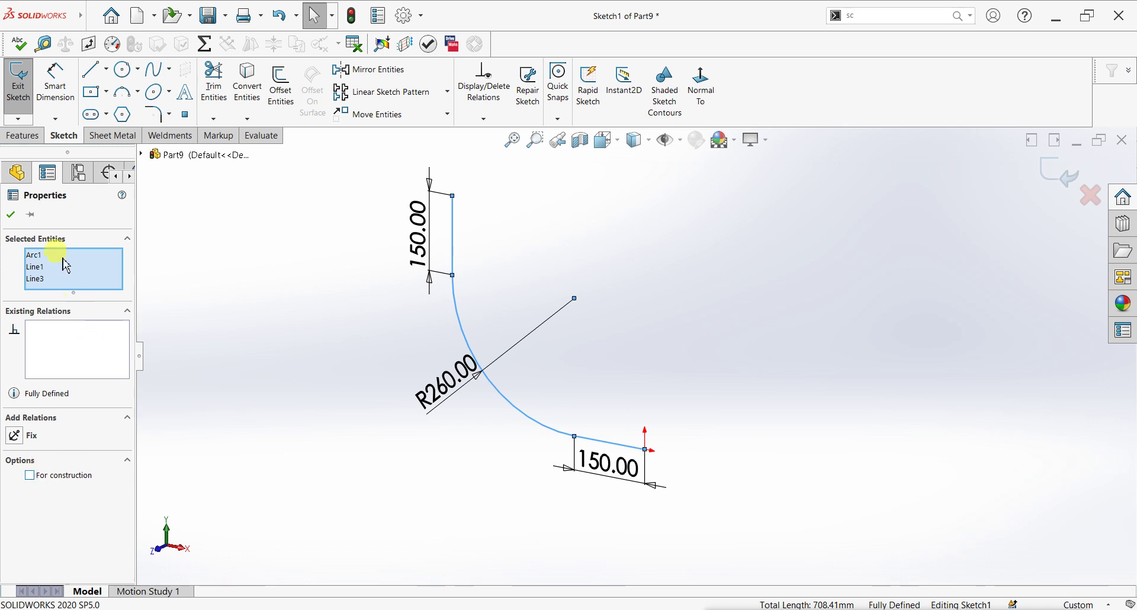
left_click(12, 216)
left_click(1050, 171)
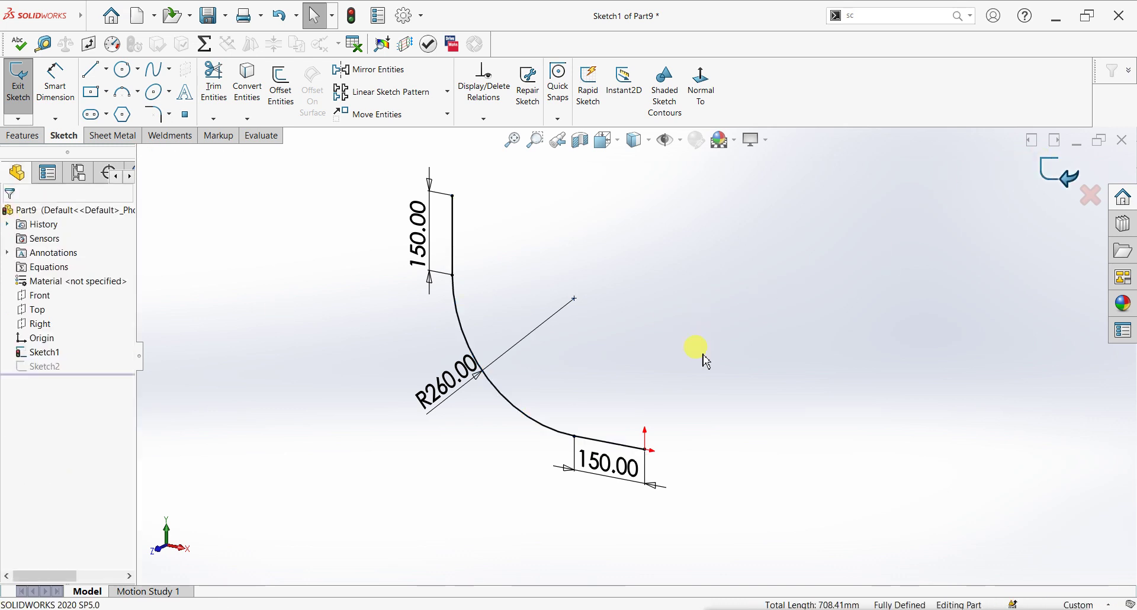
Sweep the Sketch2 circle along Sketch1 to create the solid elbow Sweep1
left_click(24, 368)
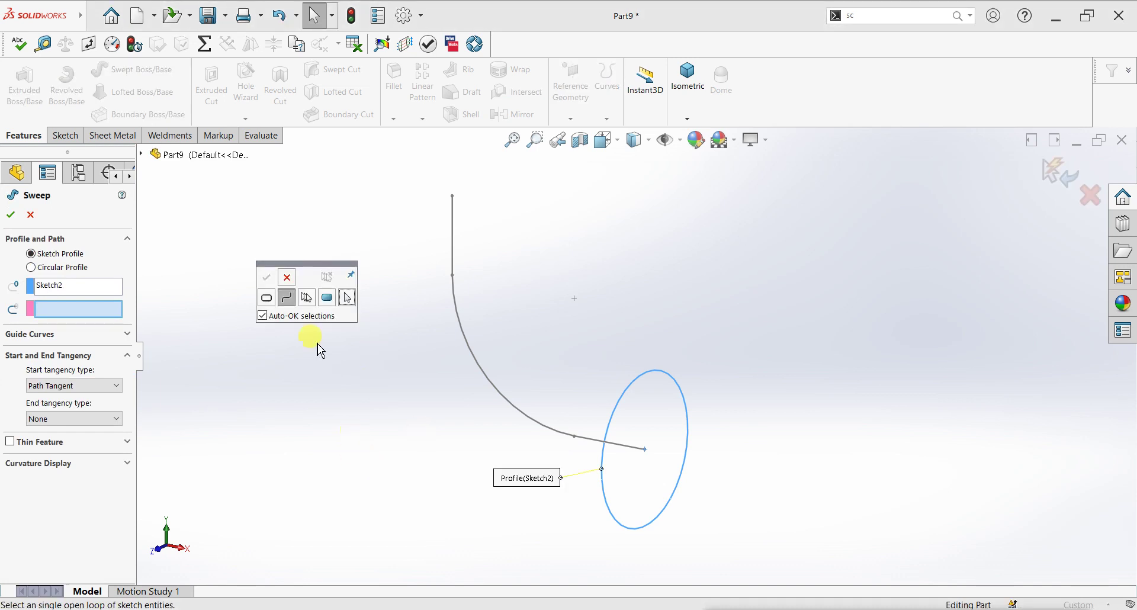
left_click(287, 278)
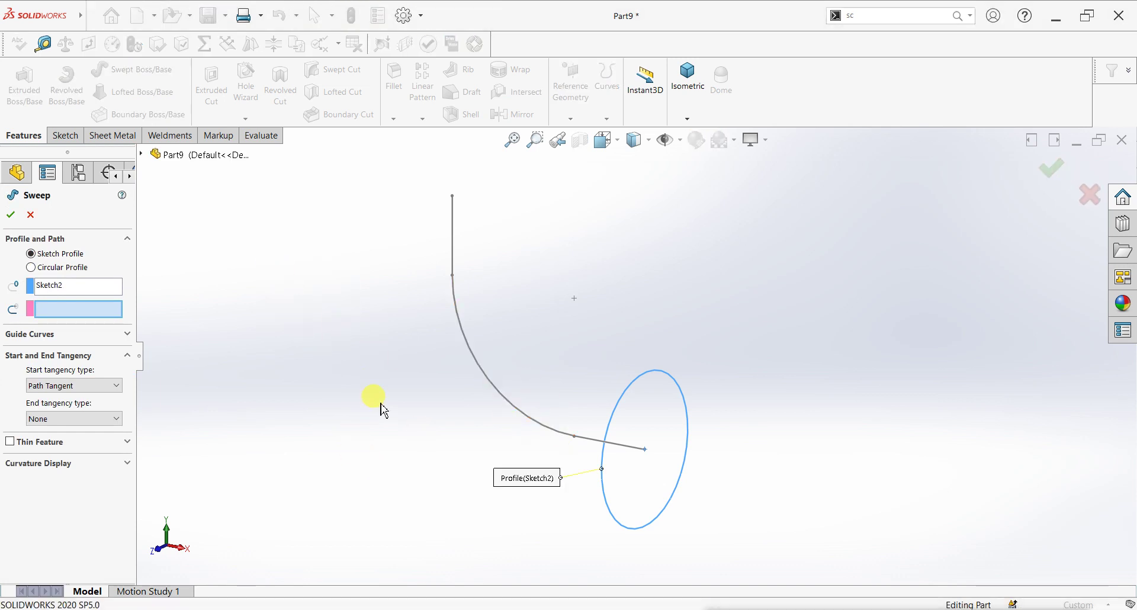
left_click(580, 441)
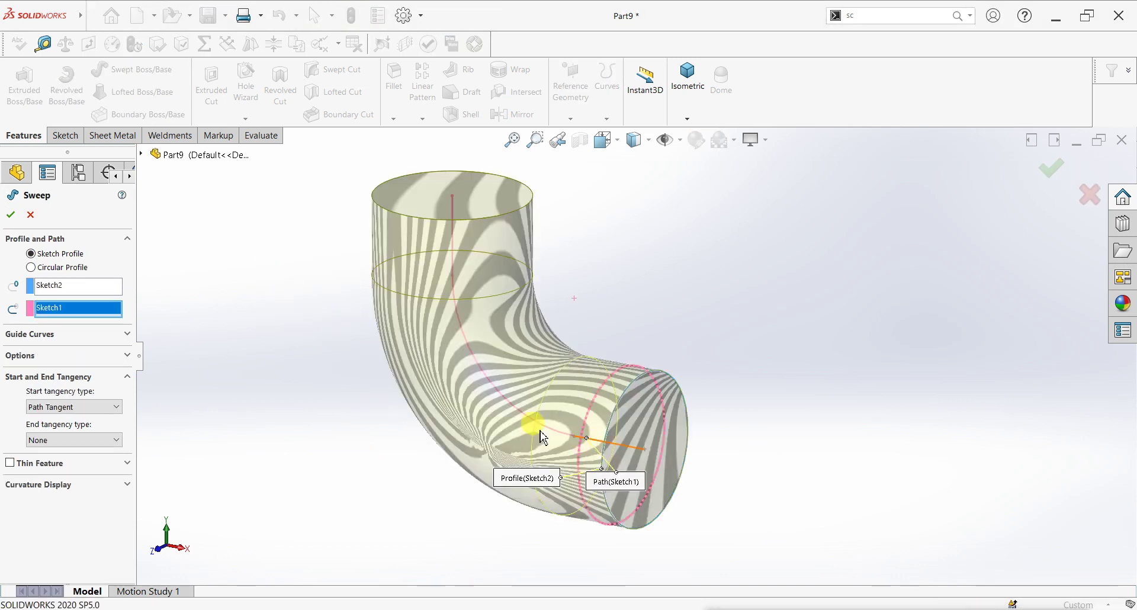
key("Return")
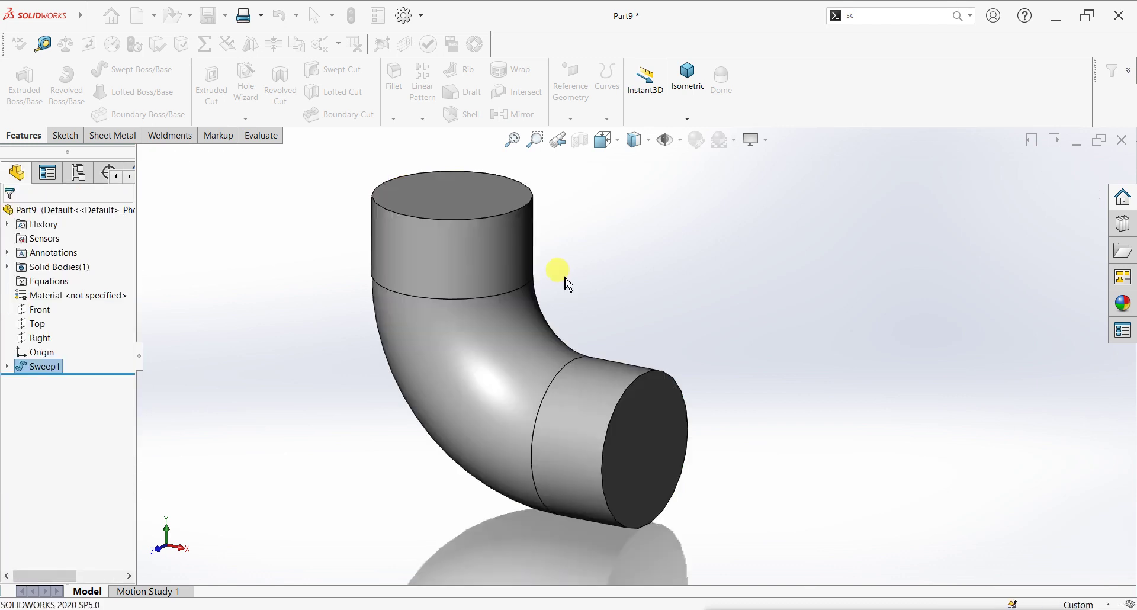
Turn off Shadows In Shaded Mode so no floor shadow shows
left_click(765, 140)
left_click(776, 172)
scroll(717, 432, "up", 1)
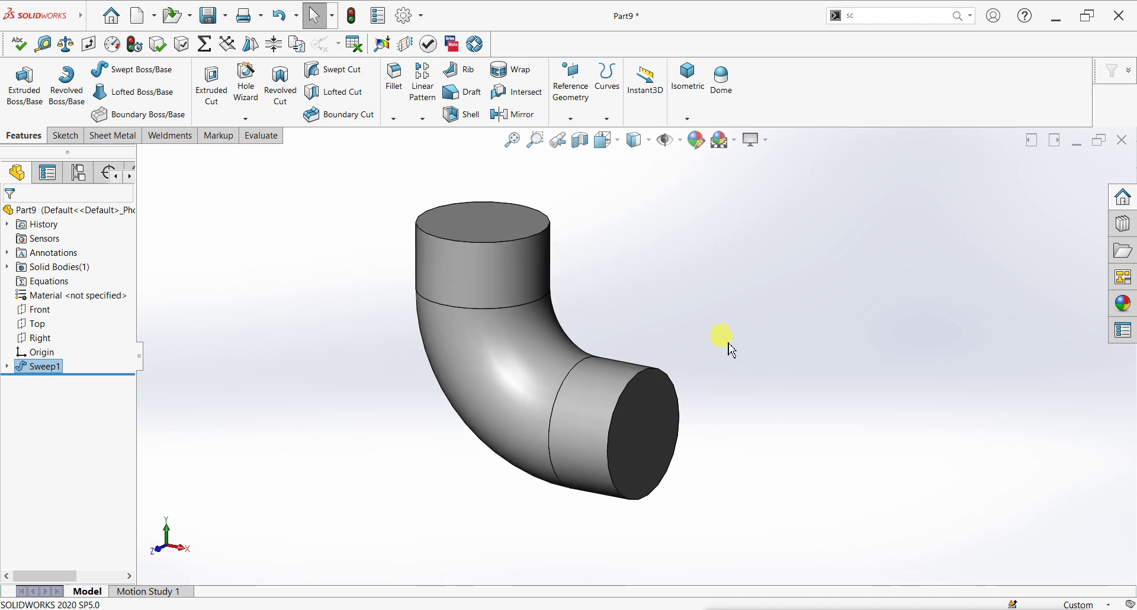
Shell the elbow, removing both end faces, with a final wall thickness of 30 mm
left_click(465, 115)
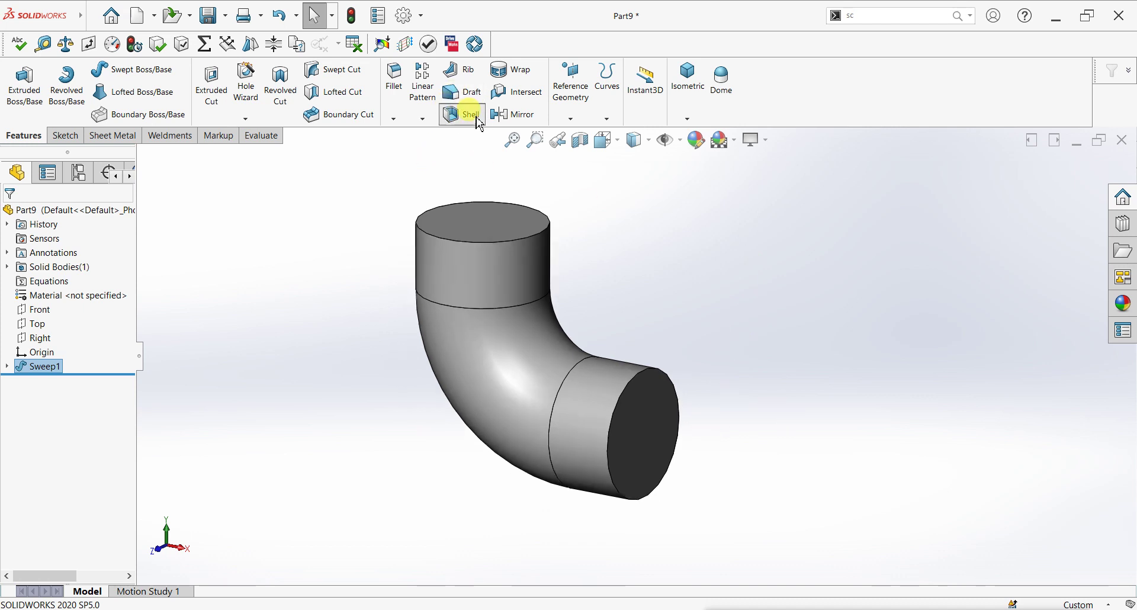
left_click(654, 400)
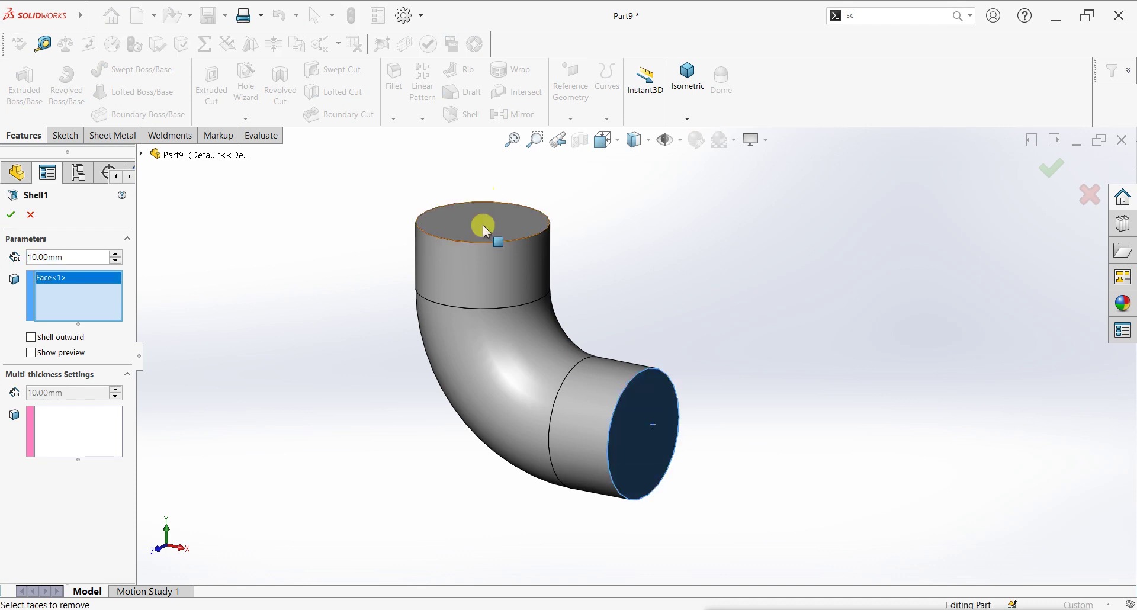
left_click(484, 230)
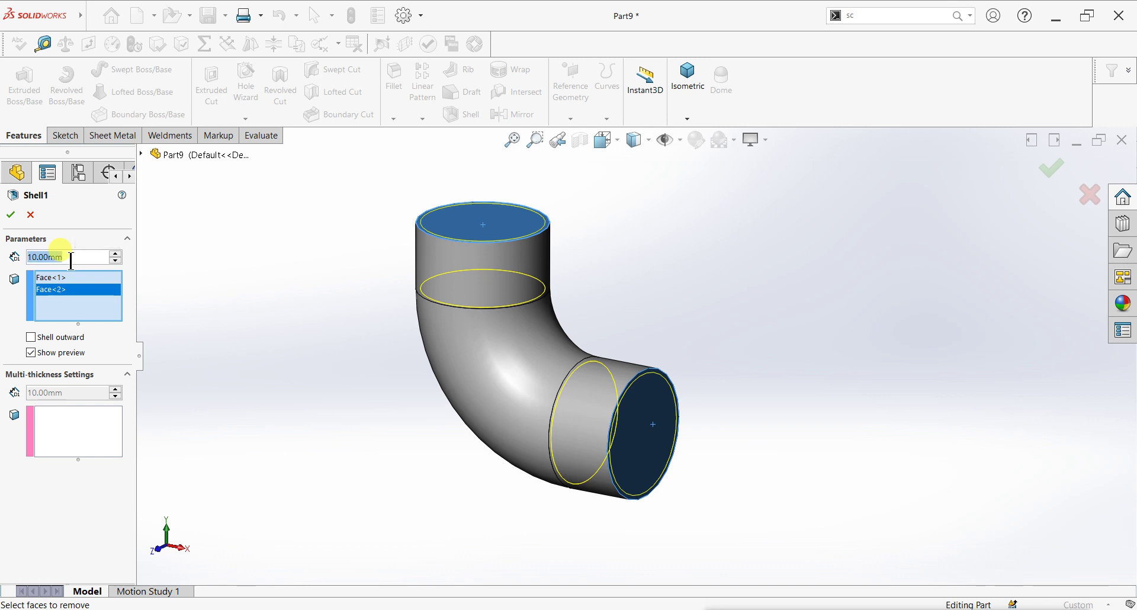
type("290-")
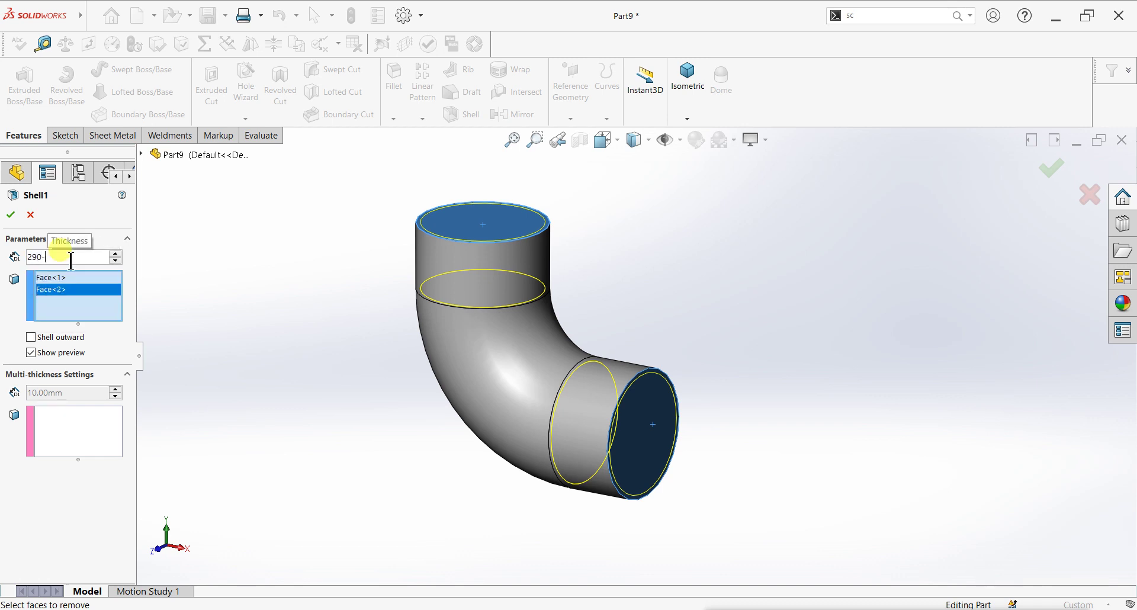
type("210")
key("Return")
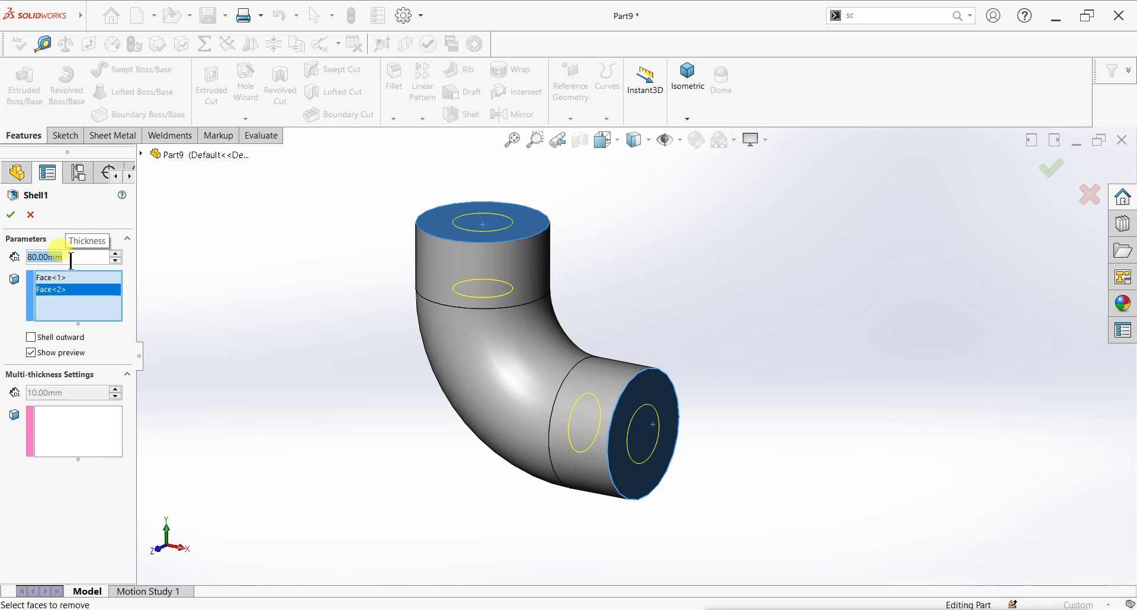
type("10")
key("Return")
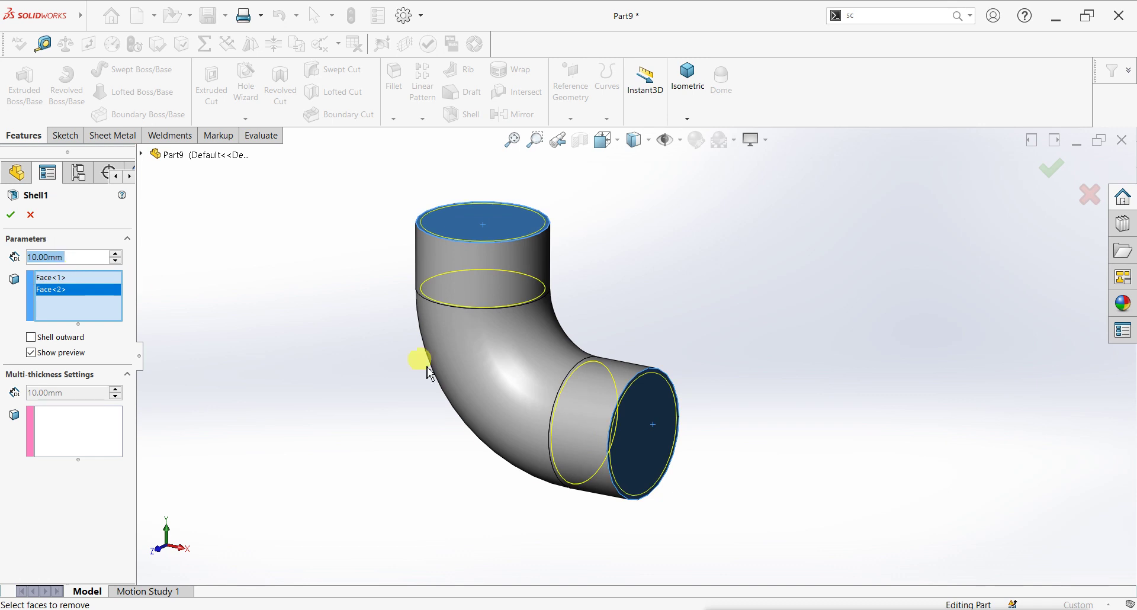
scroll(651, 388, "down", 3)
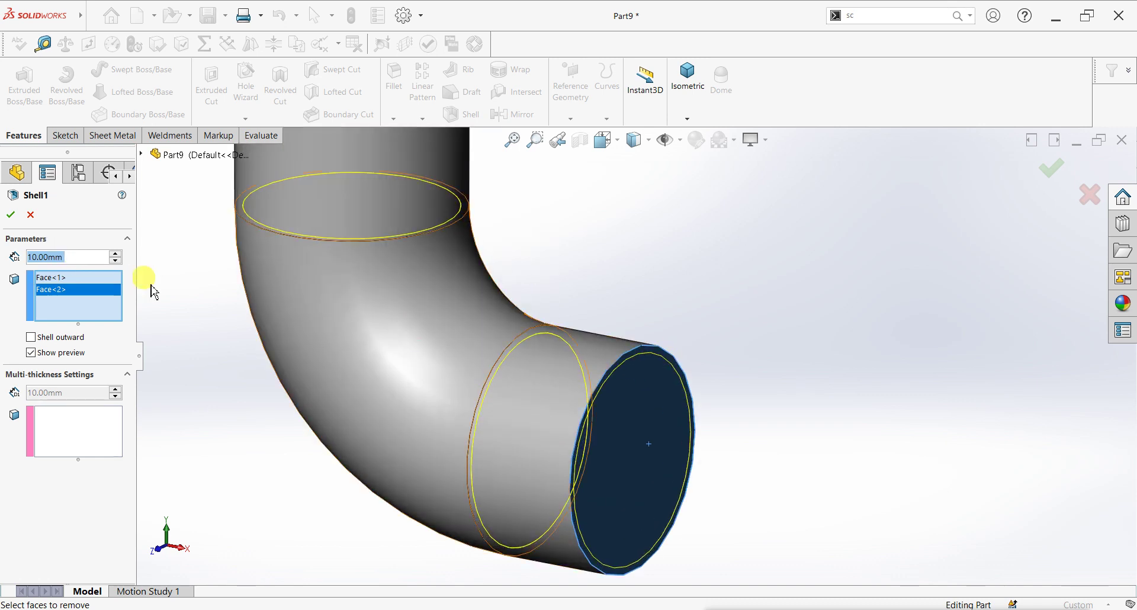
type("30")
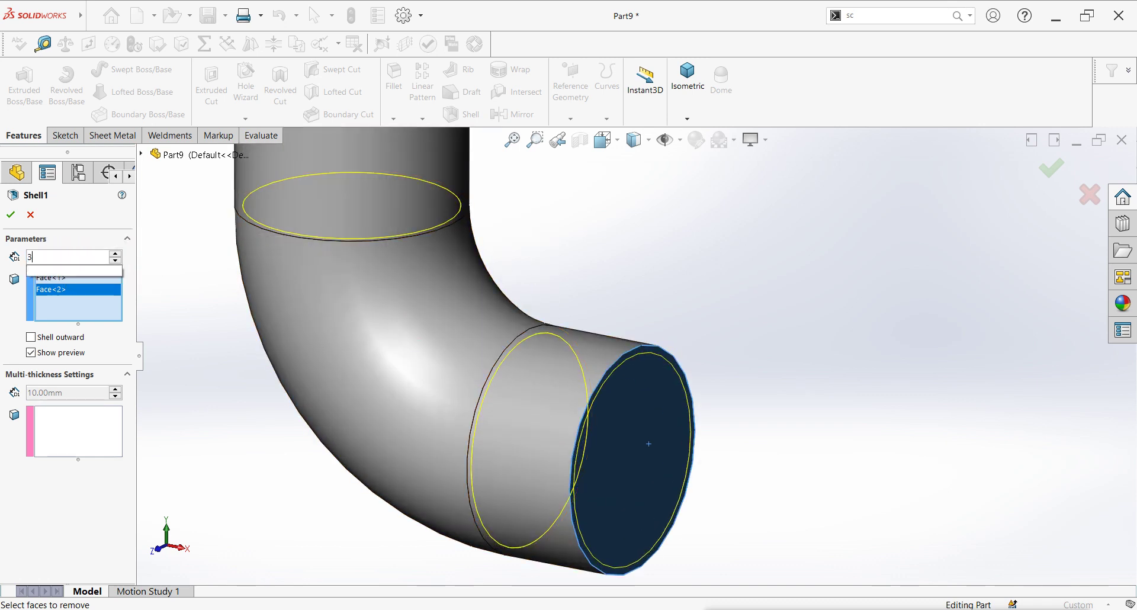
key("Return")
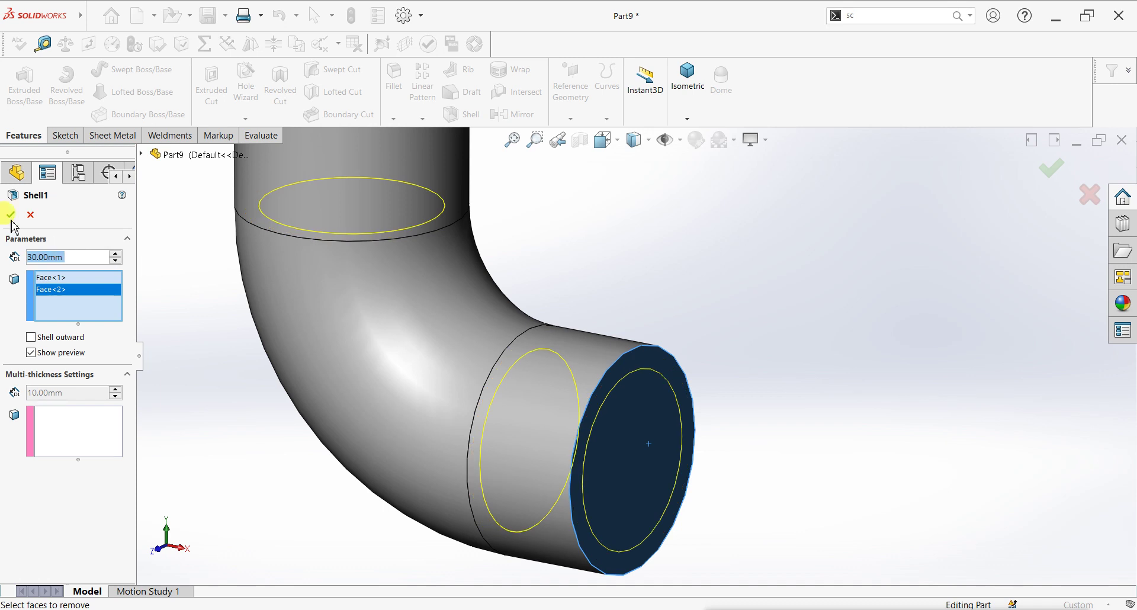
left_click(13, 216)
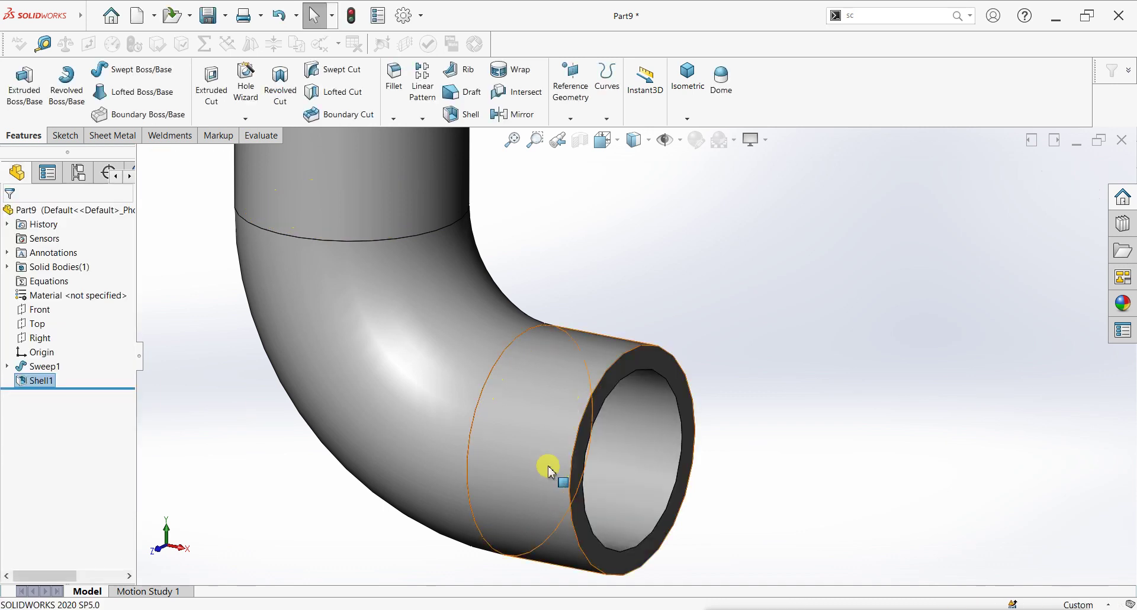
middle_click_drag(549, 471, 633, 461)
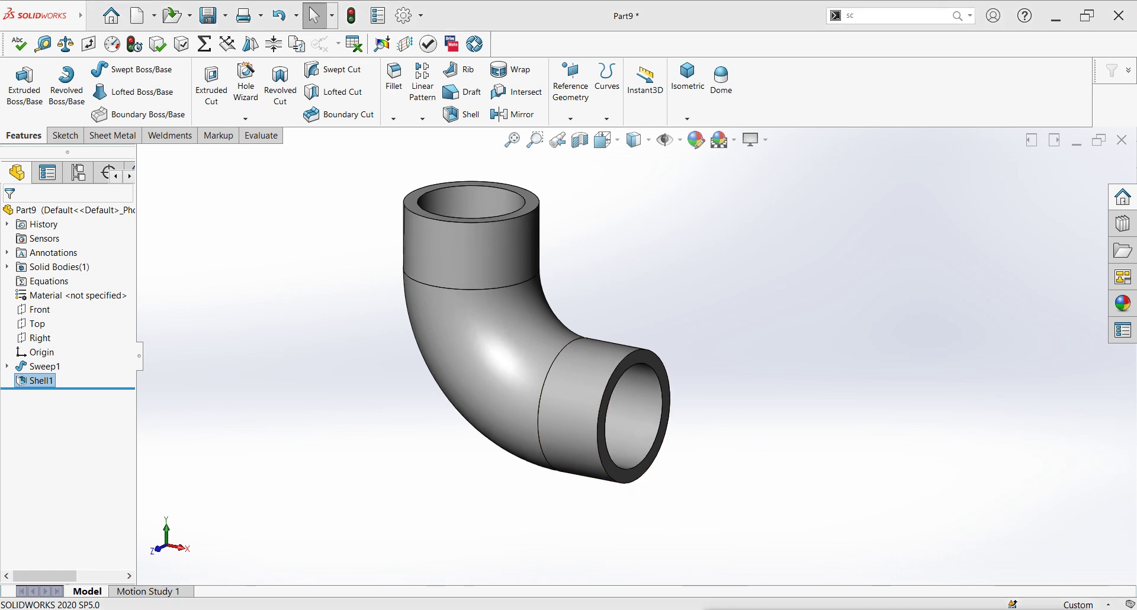
Apply a deep blue colour appearance to the whole elbow part
left_click(708, 211)
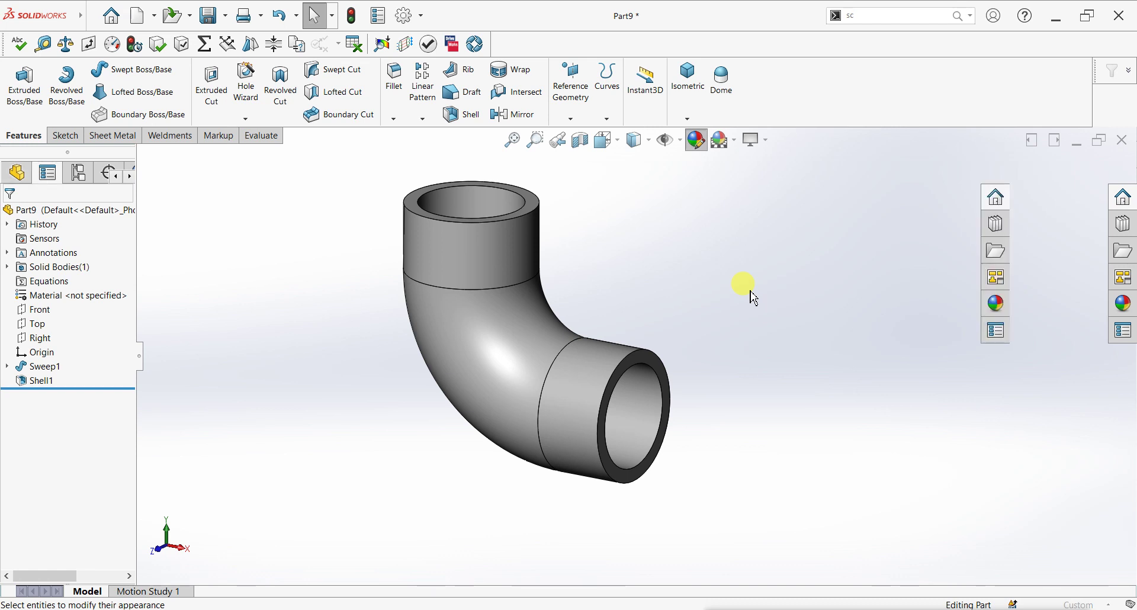
left_click(1072, 362)
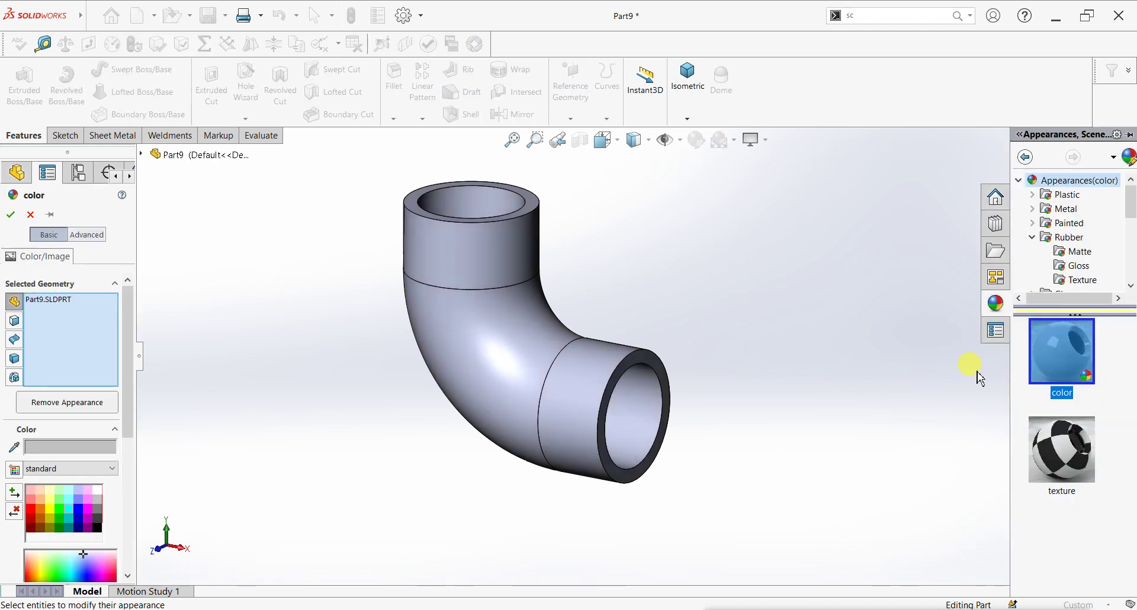
left_click(73, 503)
left_click(77, 504)
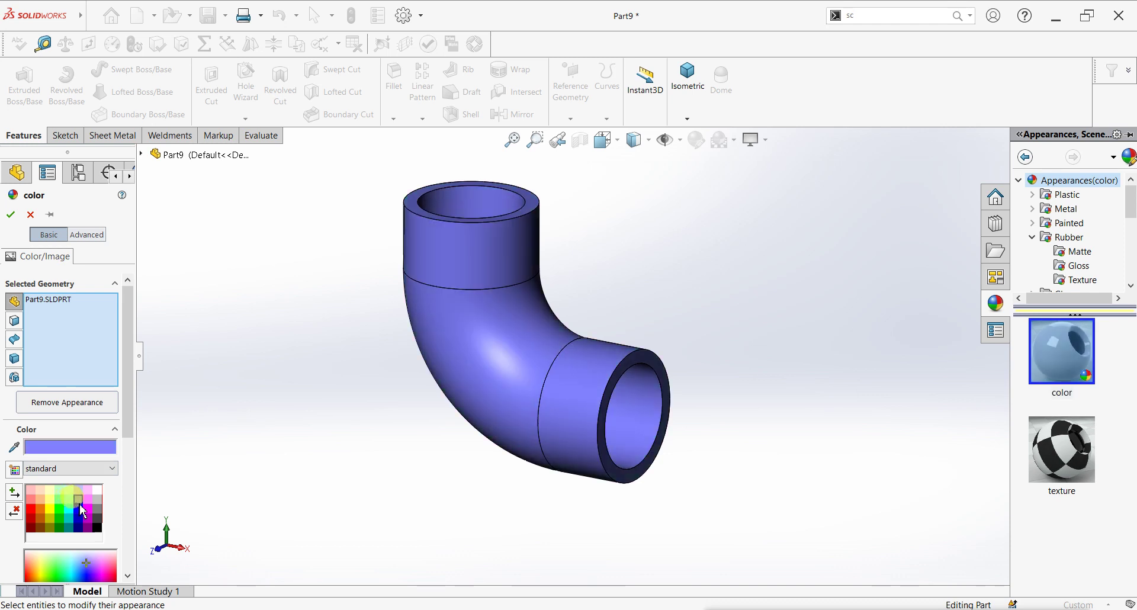
left_click(10, 215)
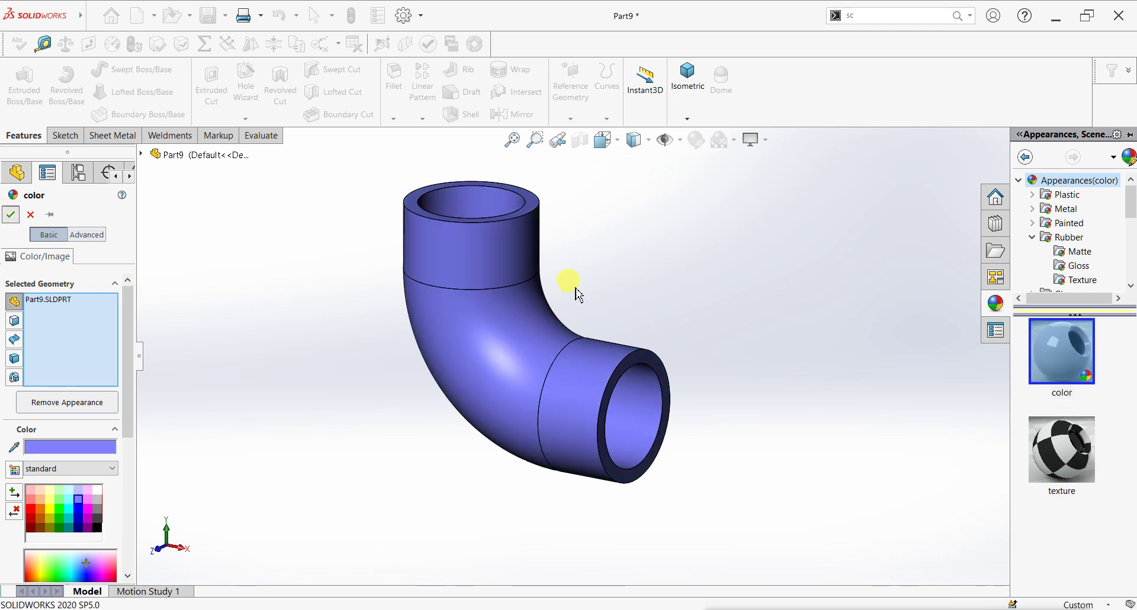
scroll(773, 299, "down", 2)
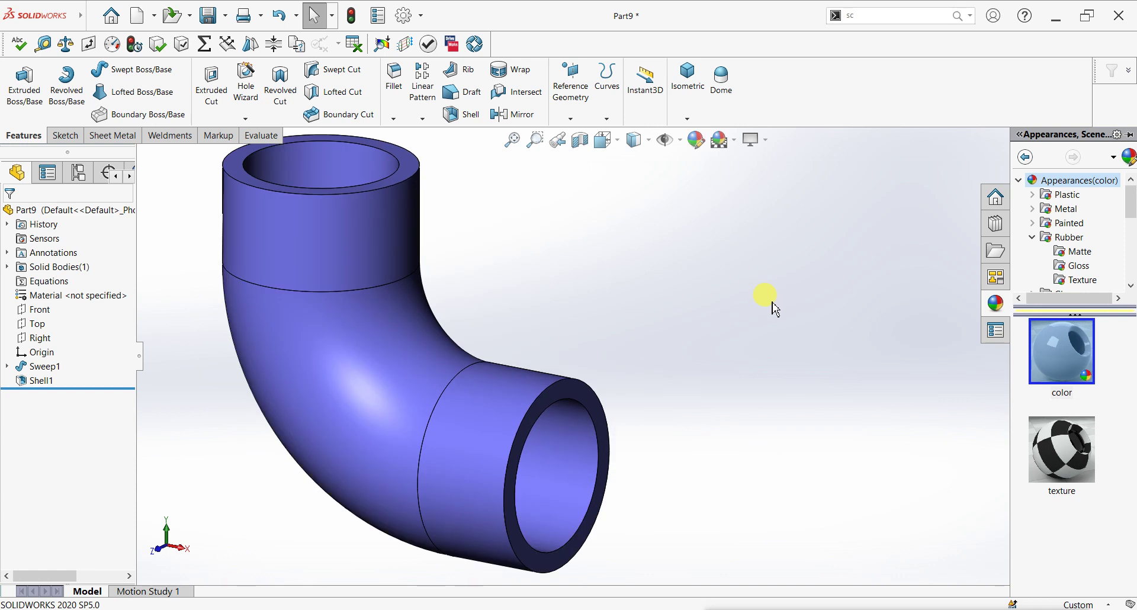
Start a sketch on the lower end face and draw a center rectangle around the bore
left_click(588, 394)
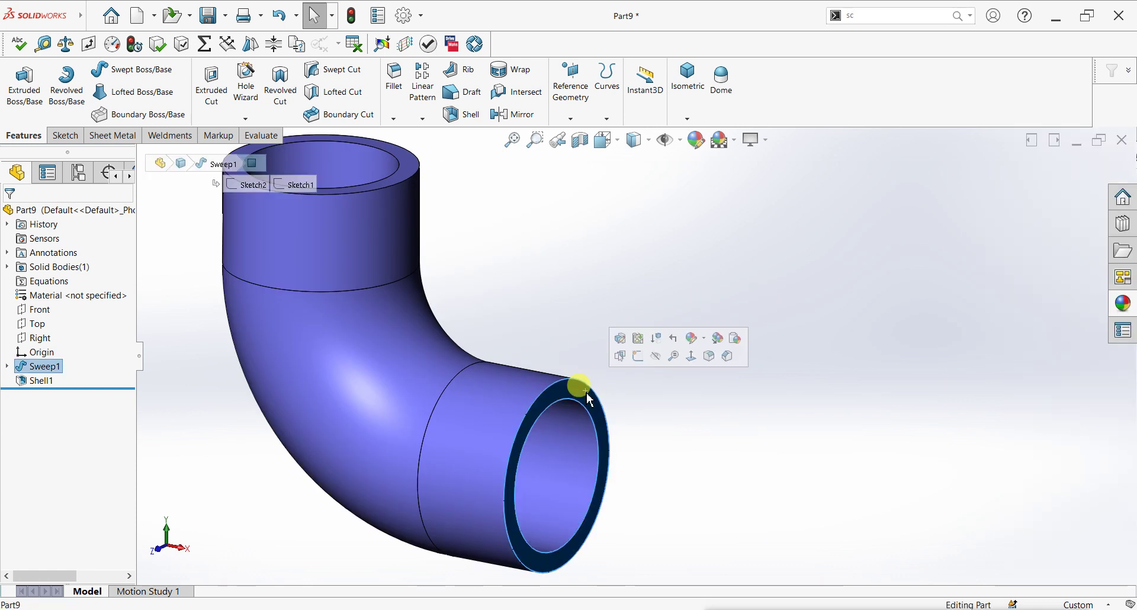
left_click(637, 357)
key("ctrl+8")
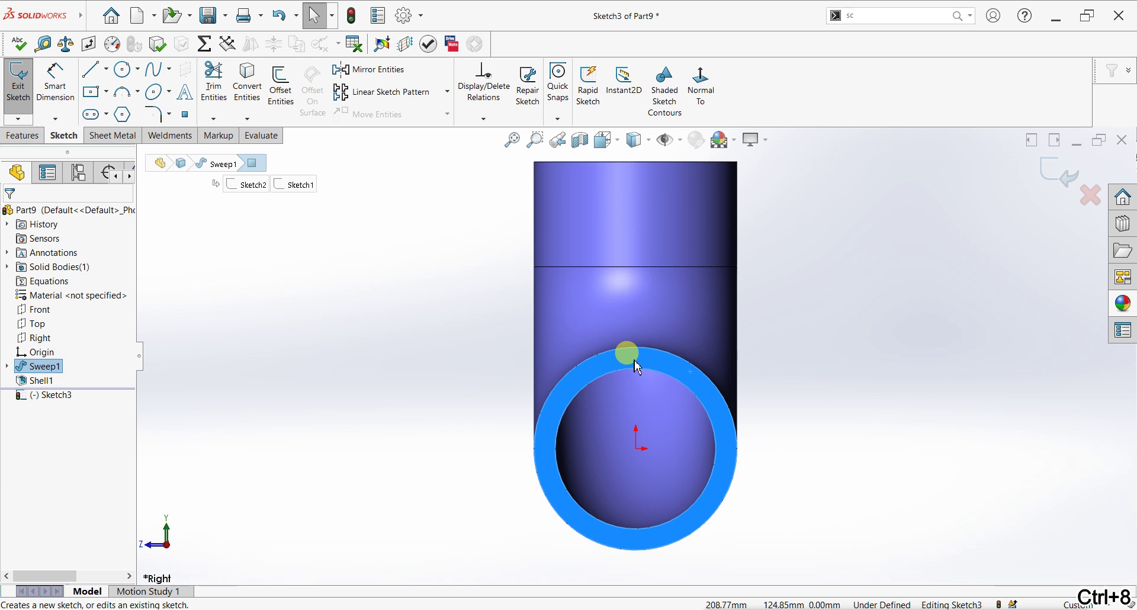
left_click(93, 95)
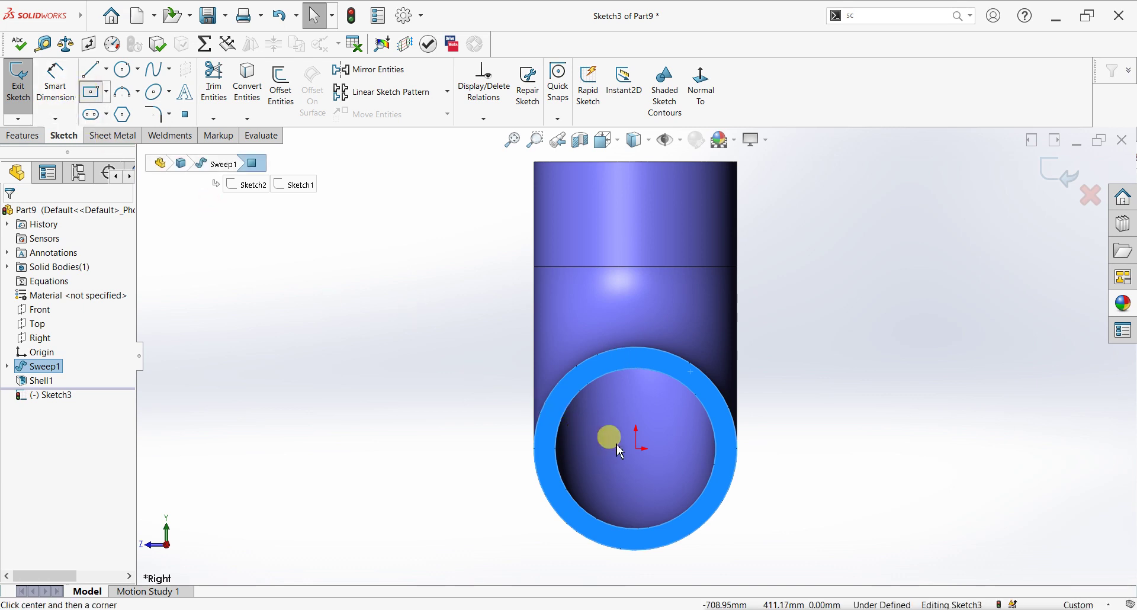
left_click(637, 449)
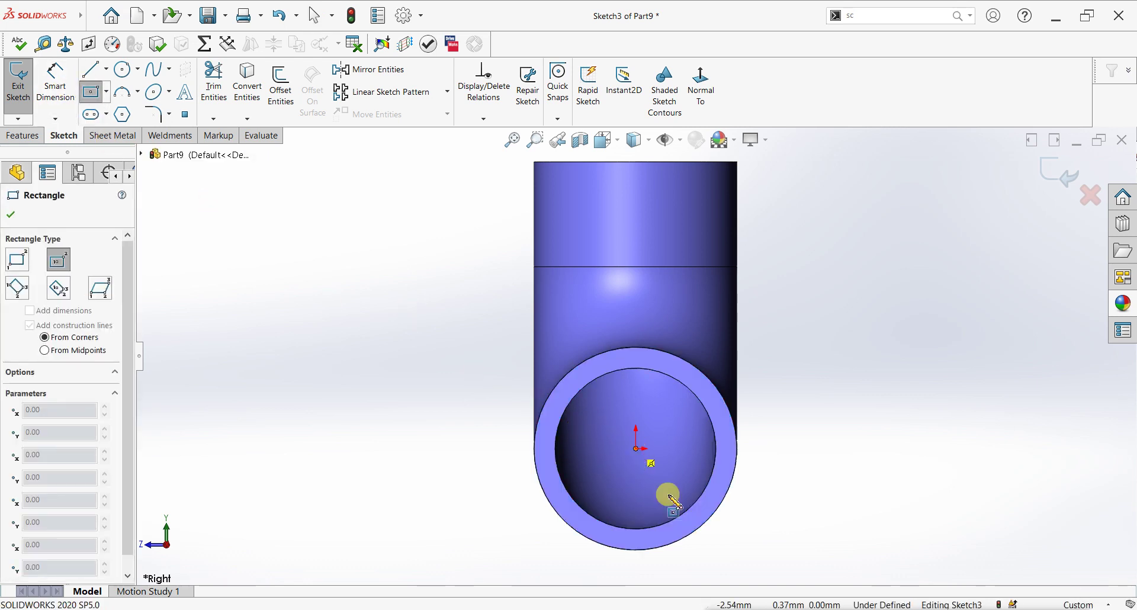
left_click(771, 587)
key("f")
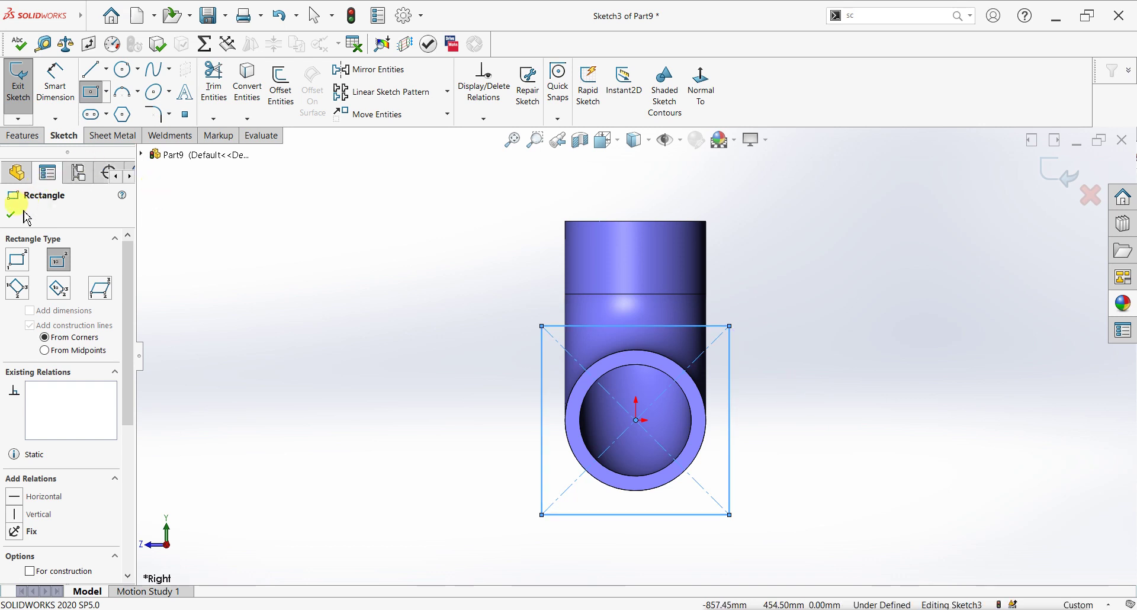
left_click(20, 218)
Dimension the rectangle's width and height to 360 mm each
left_click(55, 83)
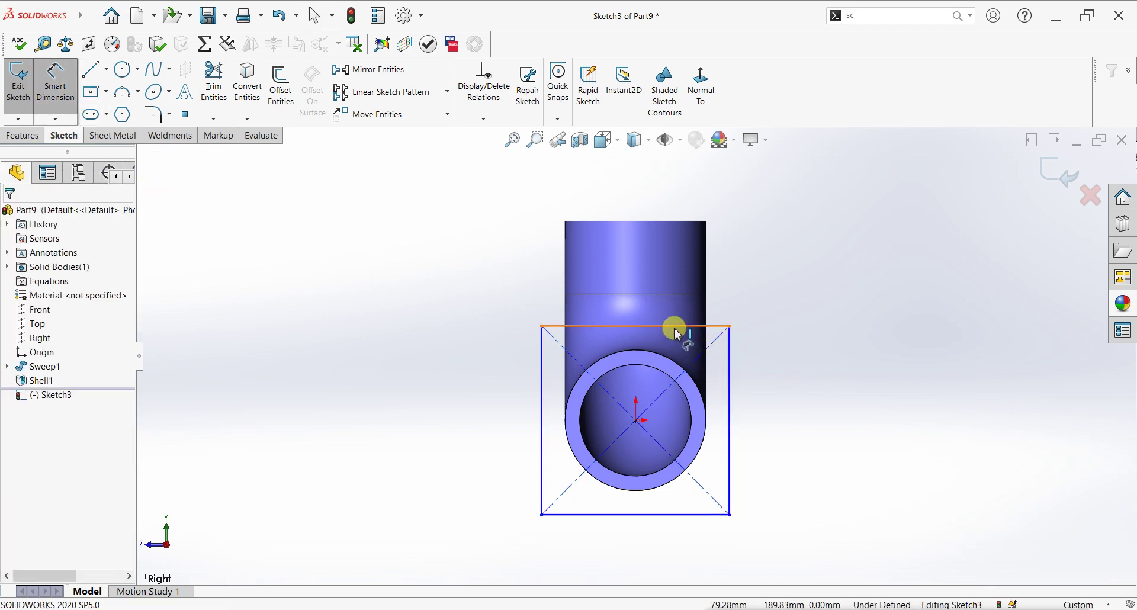
left_click(648, 289)
left_click(649, 288)
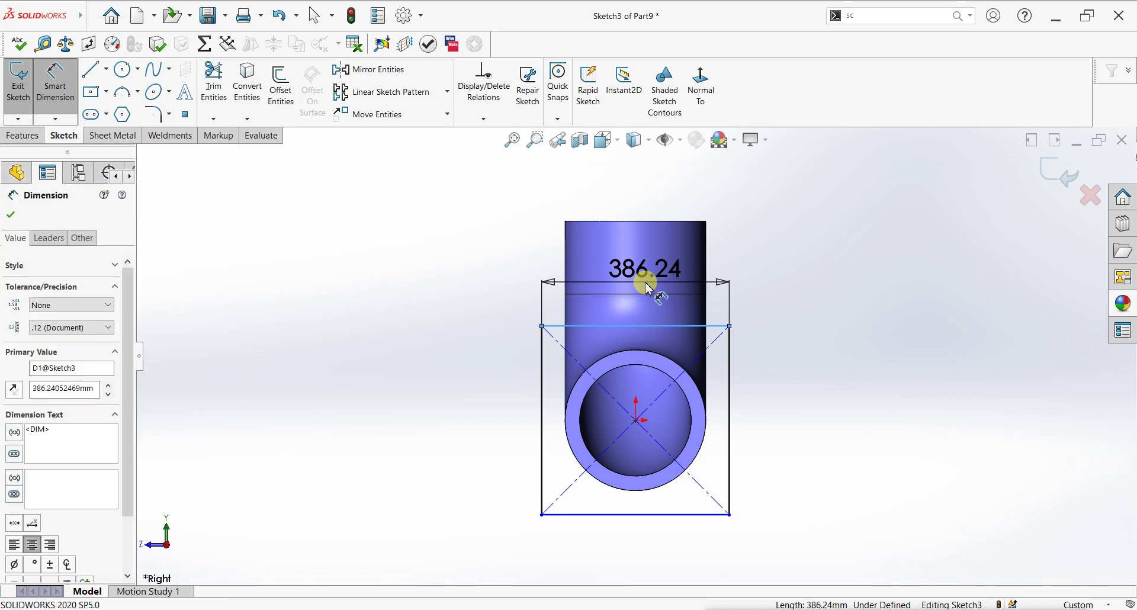
type("360")
key("Return")
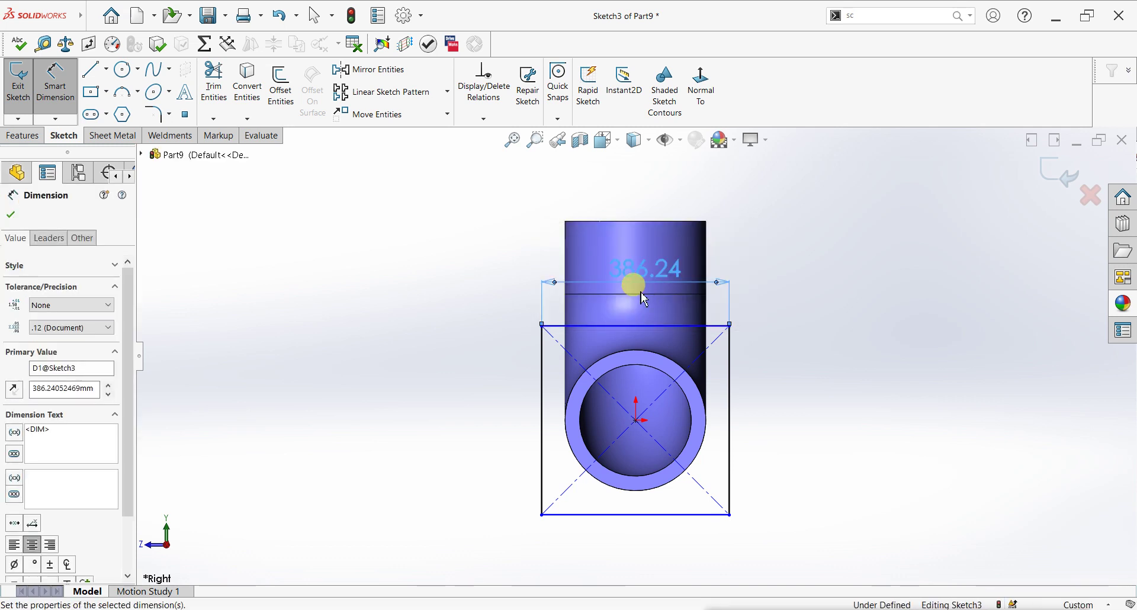
left_click(497, 412)
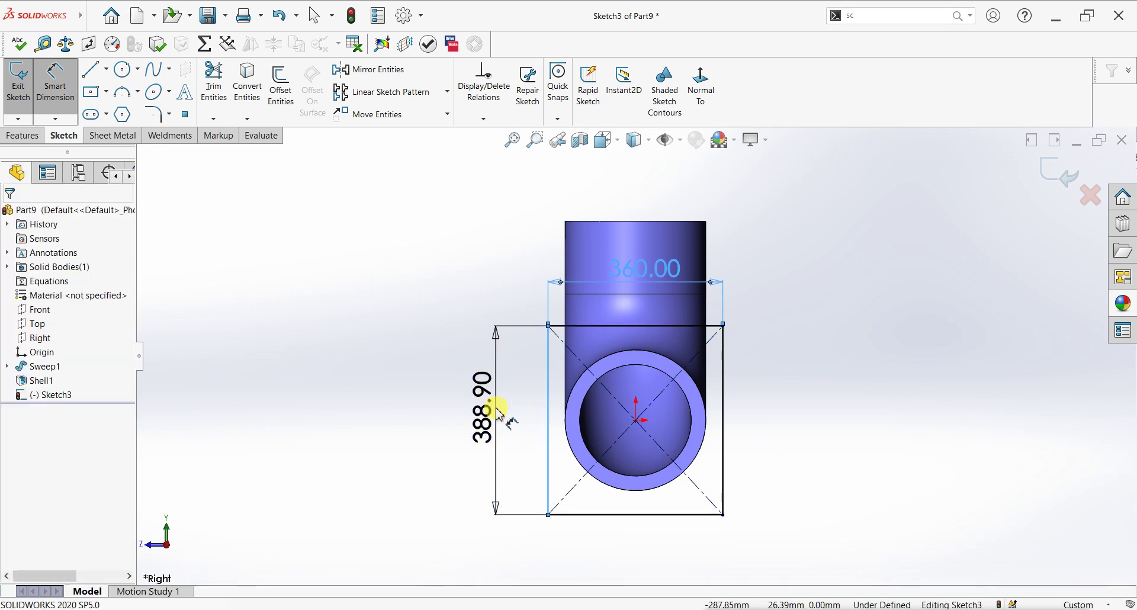
left_click(497, 413)
type("360")
key("Return")
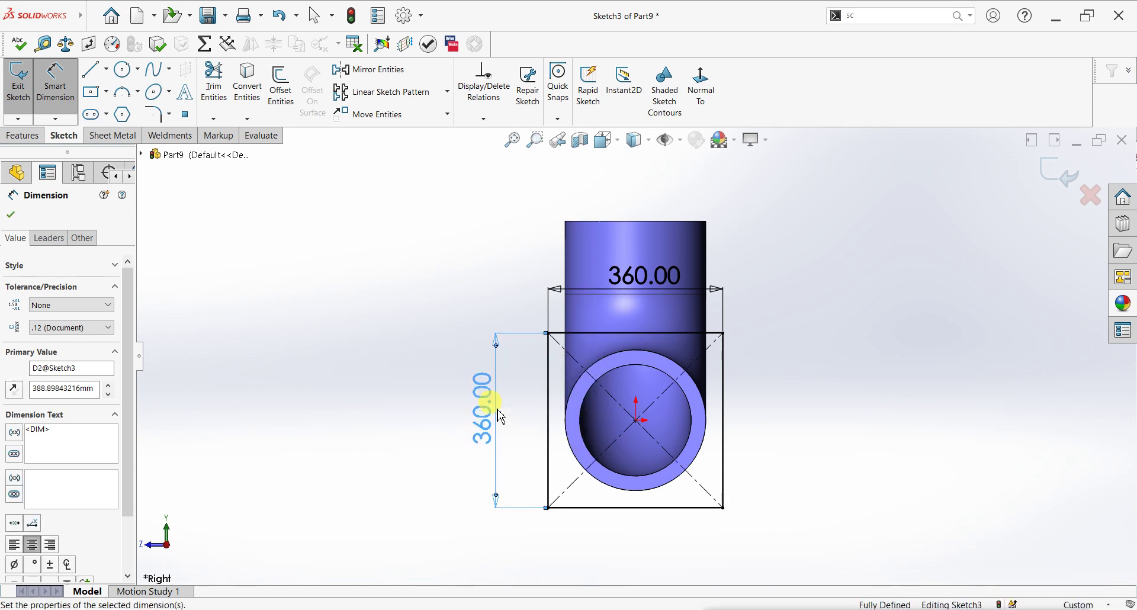
left_click(11, 218)
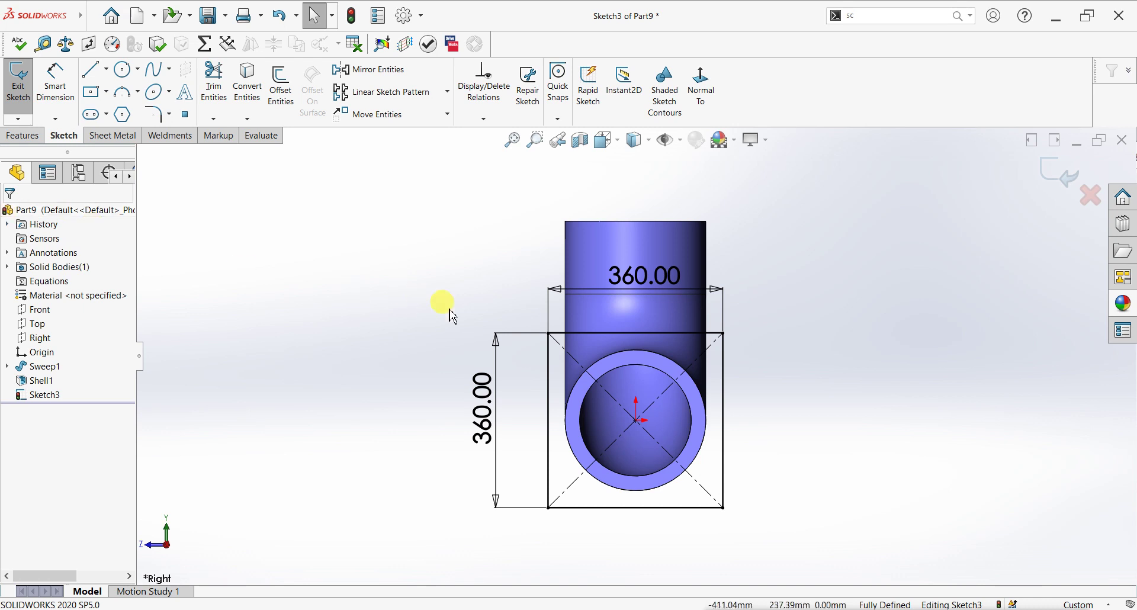
scroll(755, 376, "down", 2)
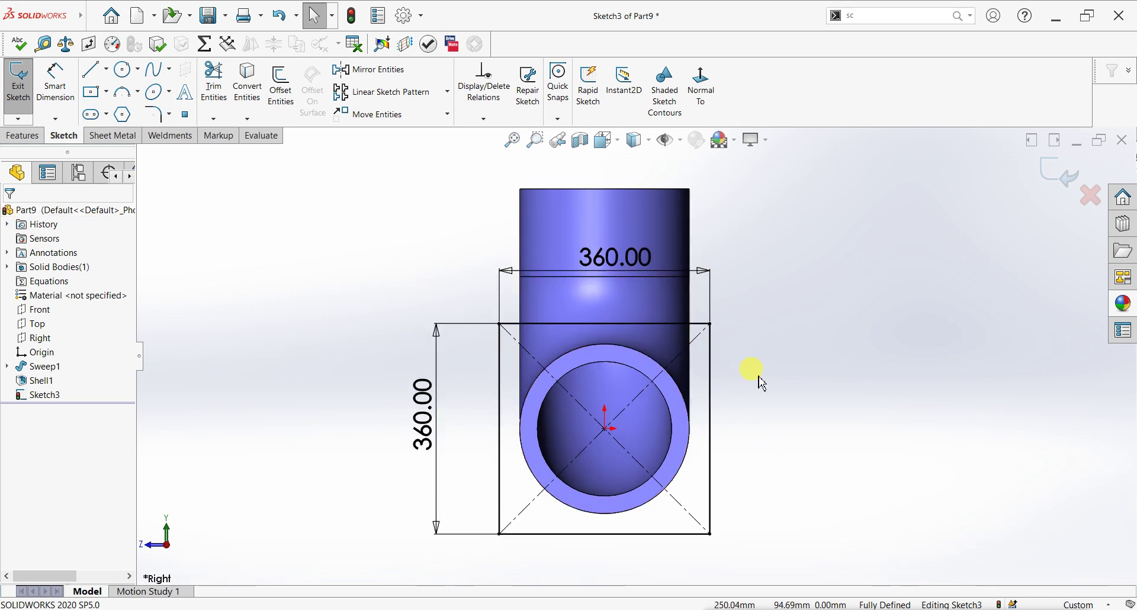
Round all four corners of the 360 mm square with 20 mm sketch fillets
left_click(152, 116)
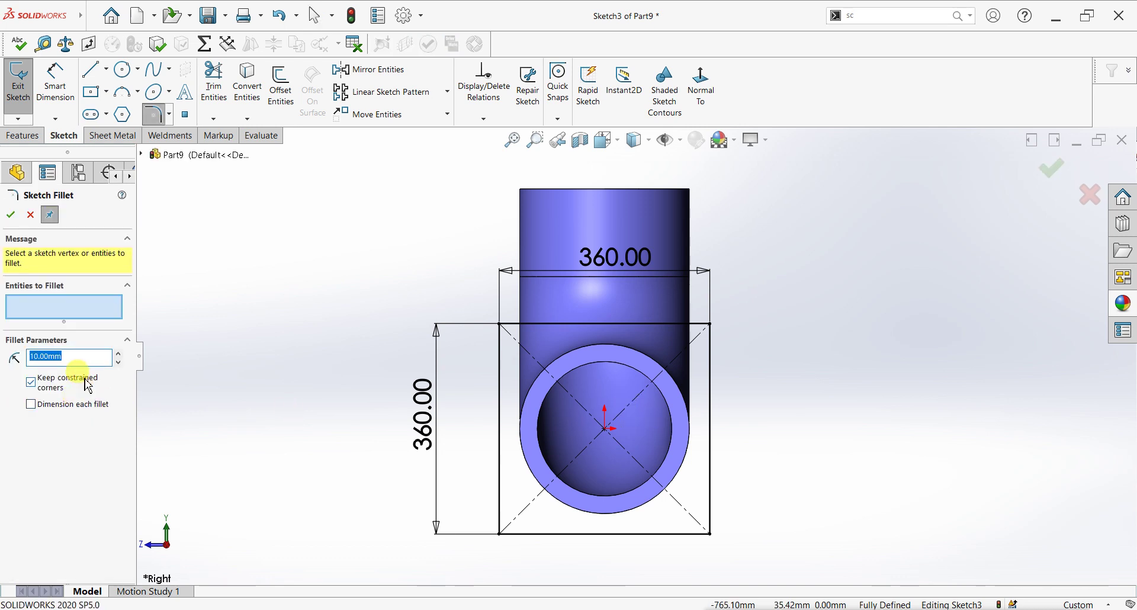
type("20")
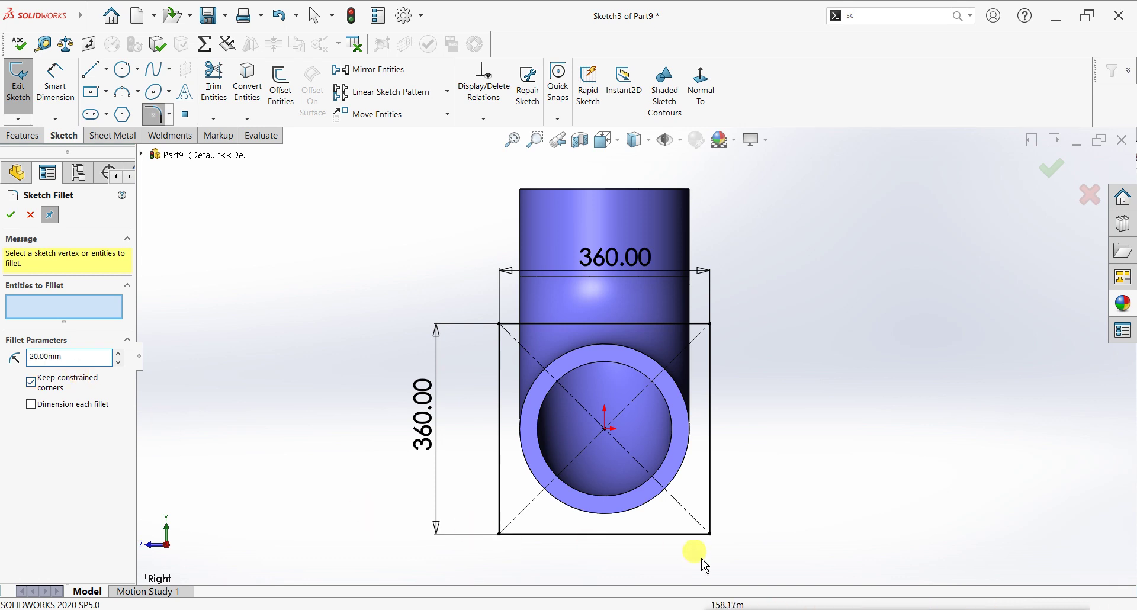
left_click_drag(750, 558, 470, 285)
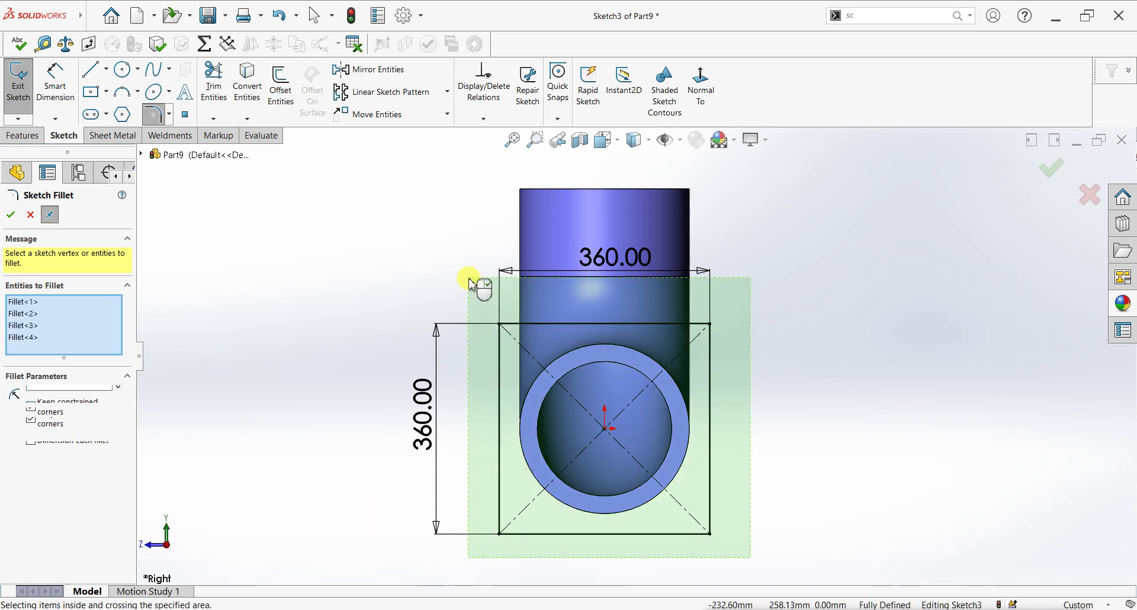
left_click(11, 215)
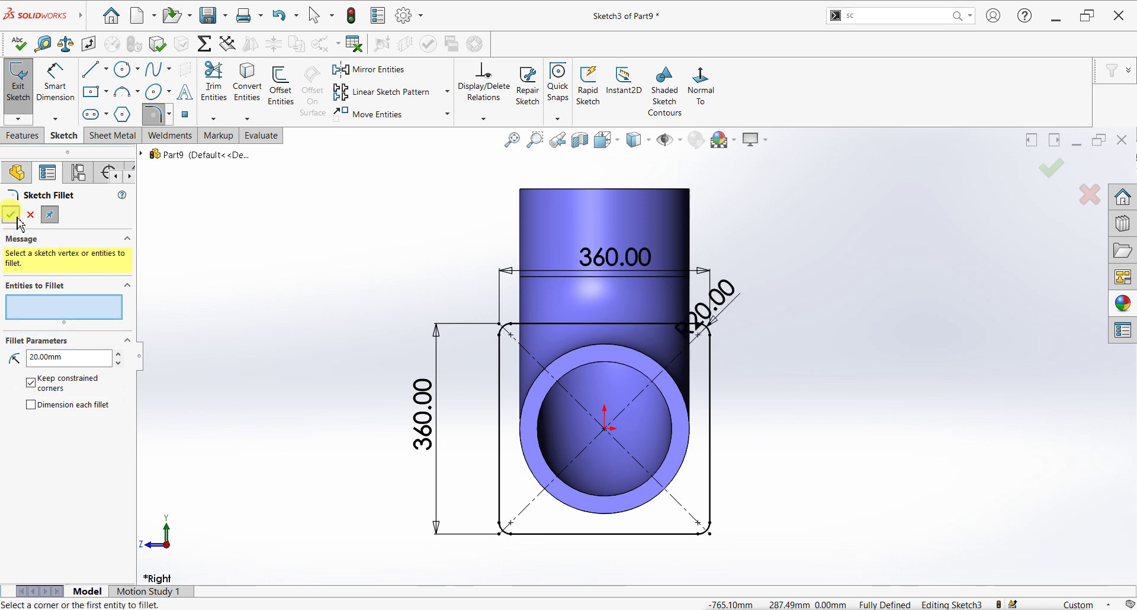
left_click(18, 219)
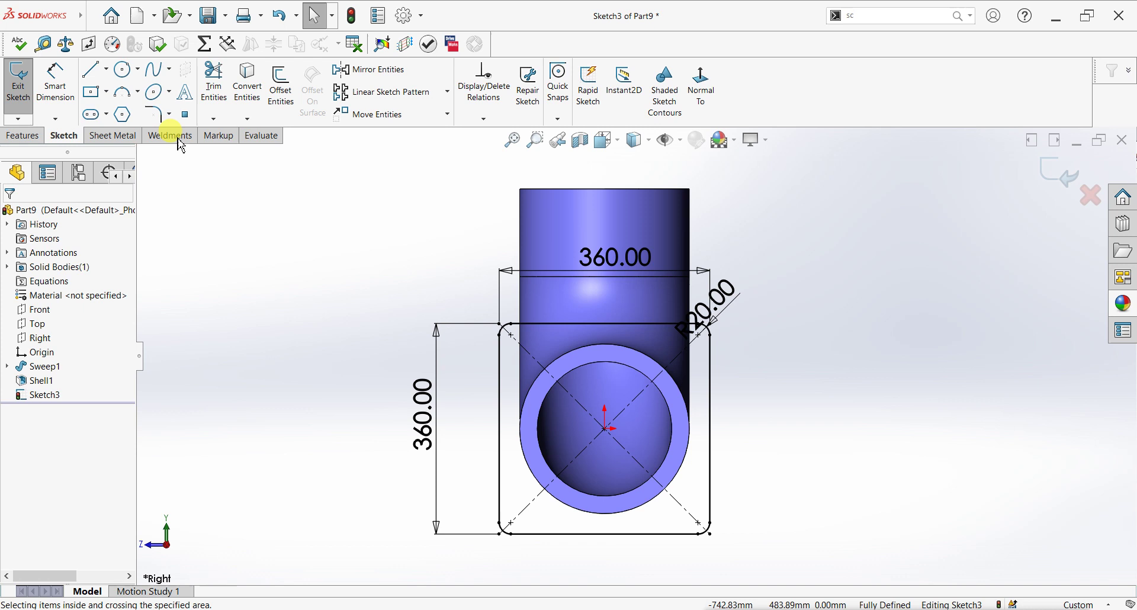
Draw a circle from the origin out to the pipe's outer edge
left_click(122, 69)
mouse_move(605, 428)
left_mouse_down()
mouse_move(593, 414)
mouse_move(596, 342)
left_mouse_up()
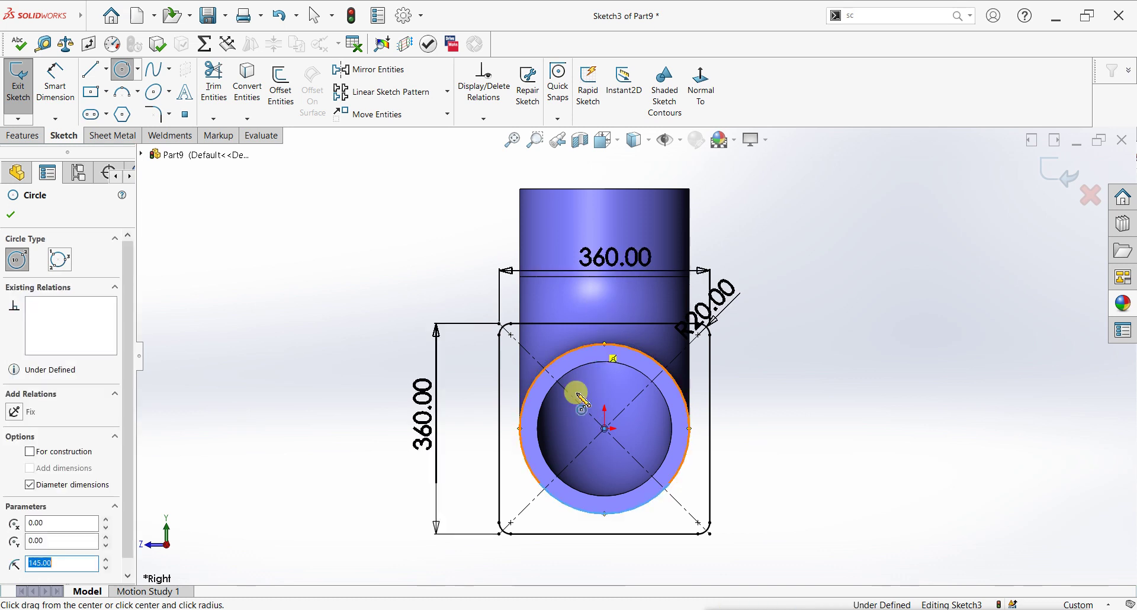
left_click(10, 215)
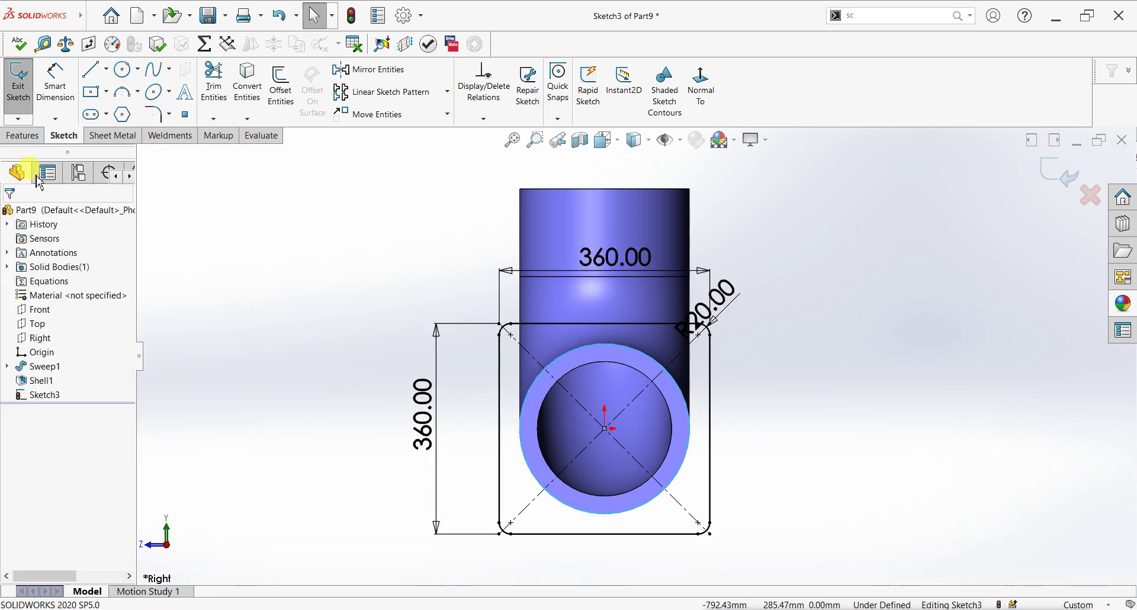
left_click(23, 135)
Extrude Sketch3 in reverse, Blind 50 mm, into the square flange, then view it isometrically
left_click(347, 291)
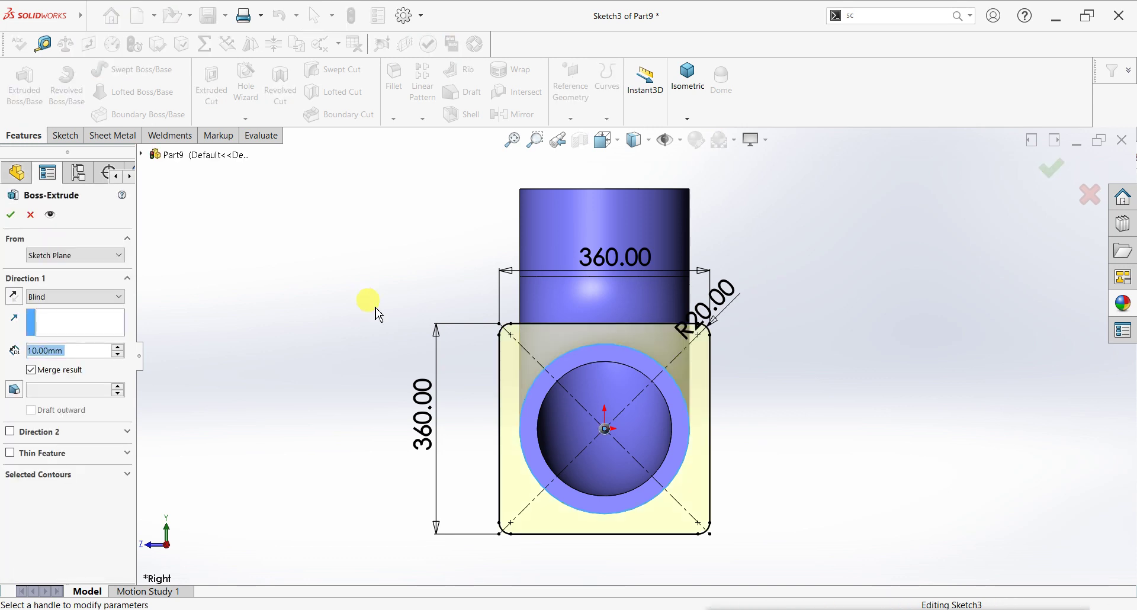
middle_click_drag(481, 367, 784, 452)
left_click(33, 329)
left_click(24, 300)
left_click(60, 335)
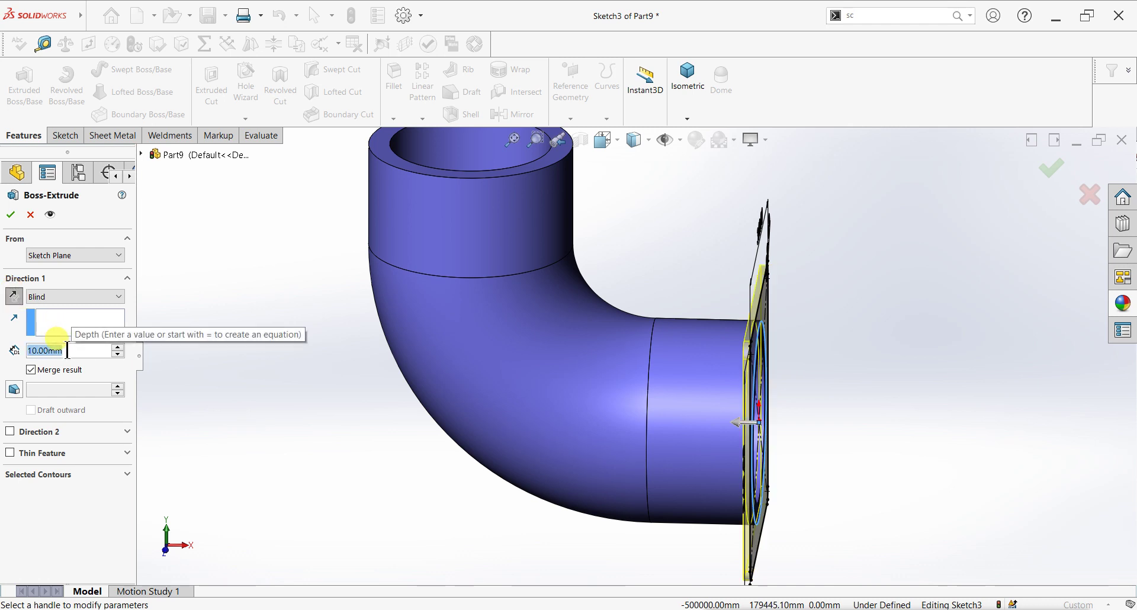
type("50")
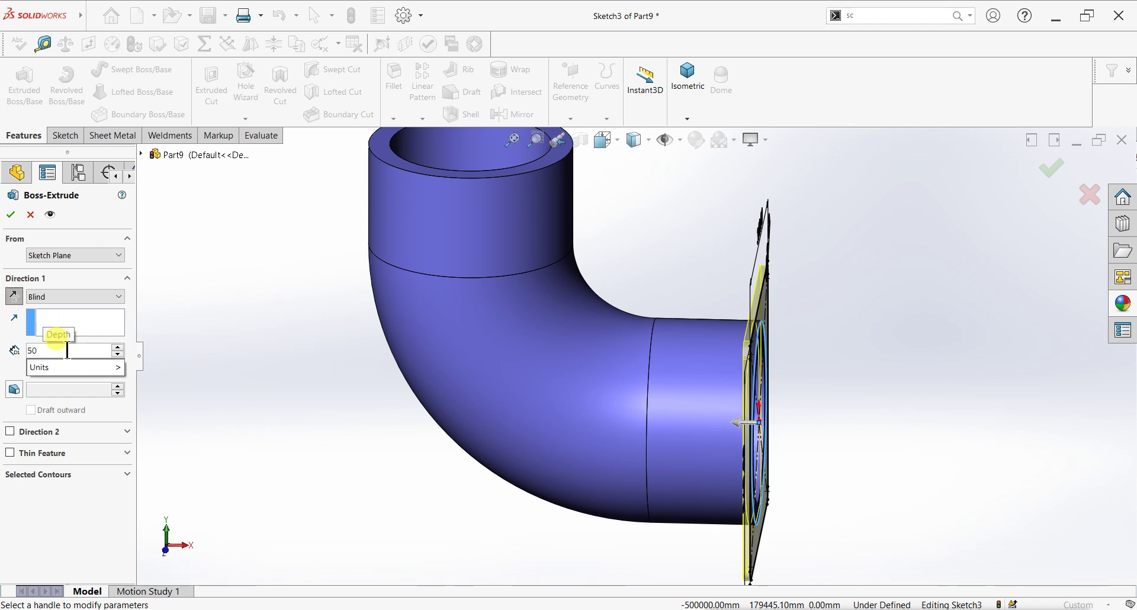
key("Return")
left_click(10, 215)
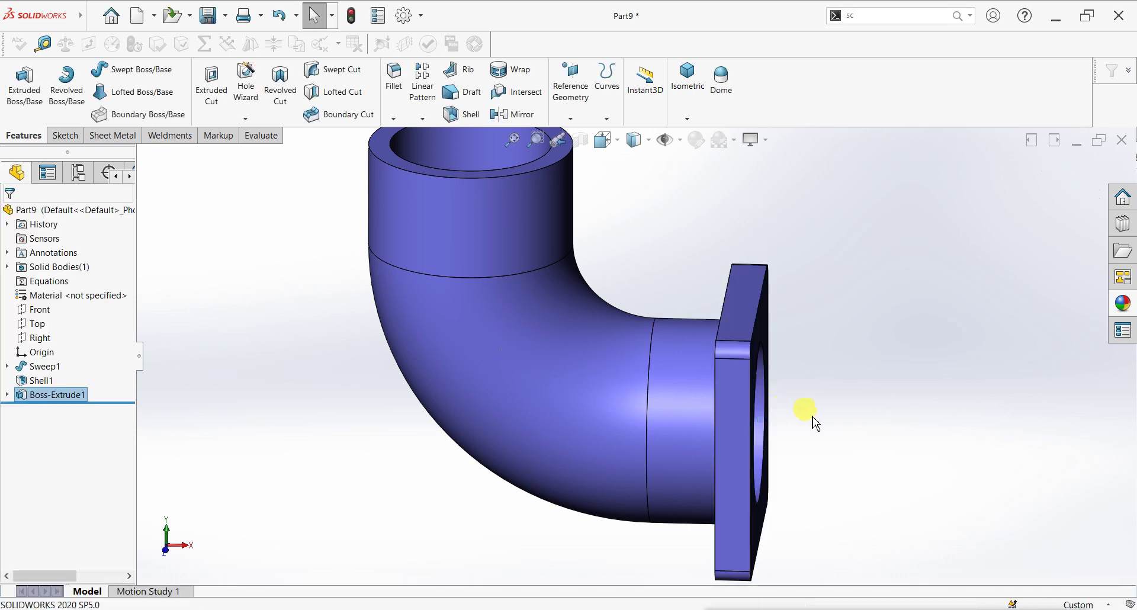
key("f")
middle_click_drag(792, 420, 731, 413)
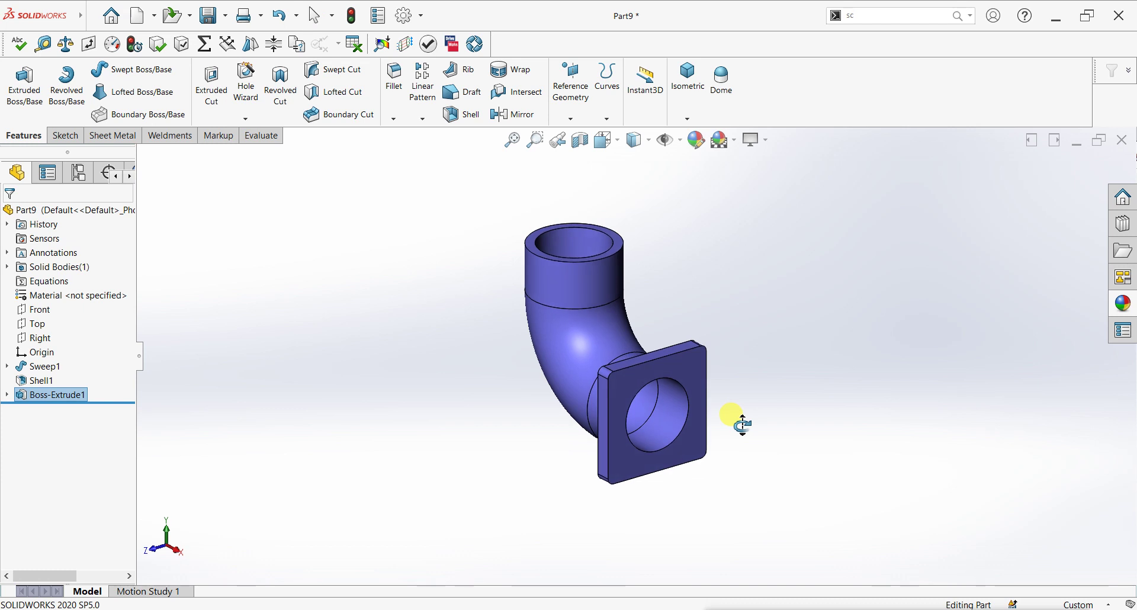
key("ctrl+7")
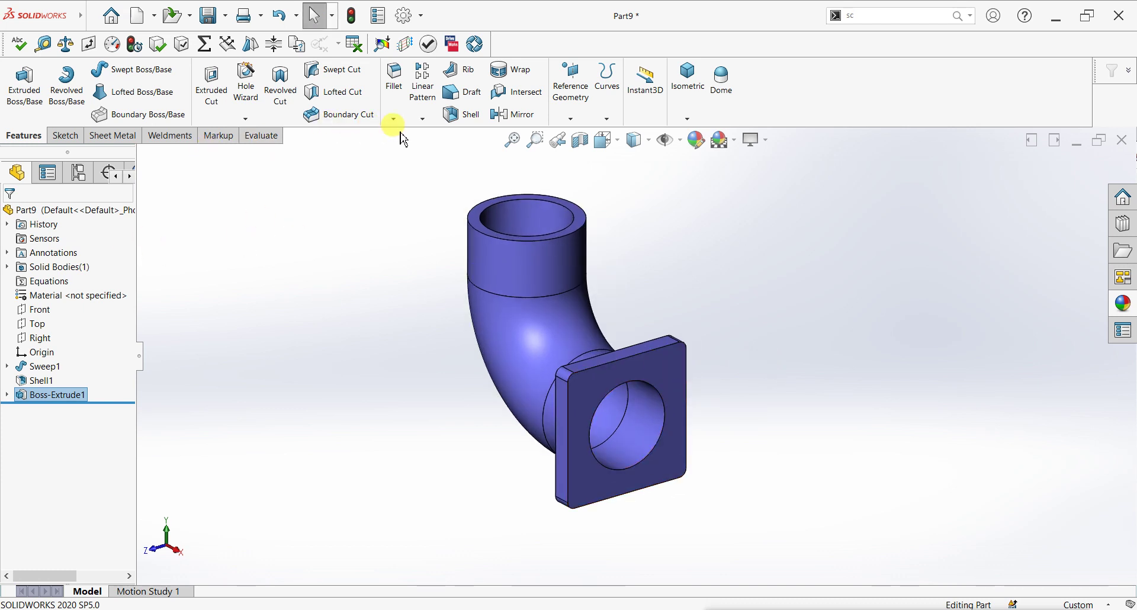
Specify a Hole Wizard counterbore for an ANSI Metric M30 hex bolt, ready for placement
left_click(245, 118)
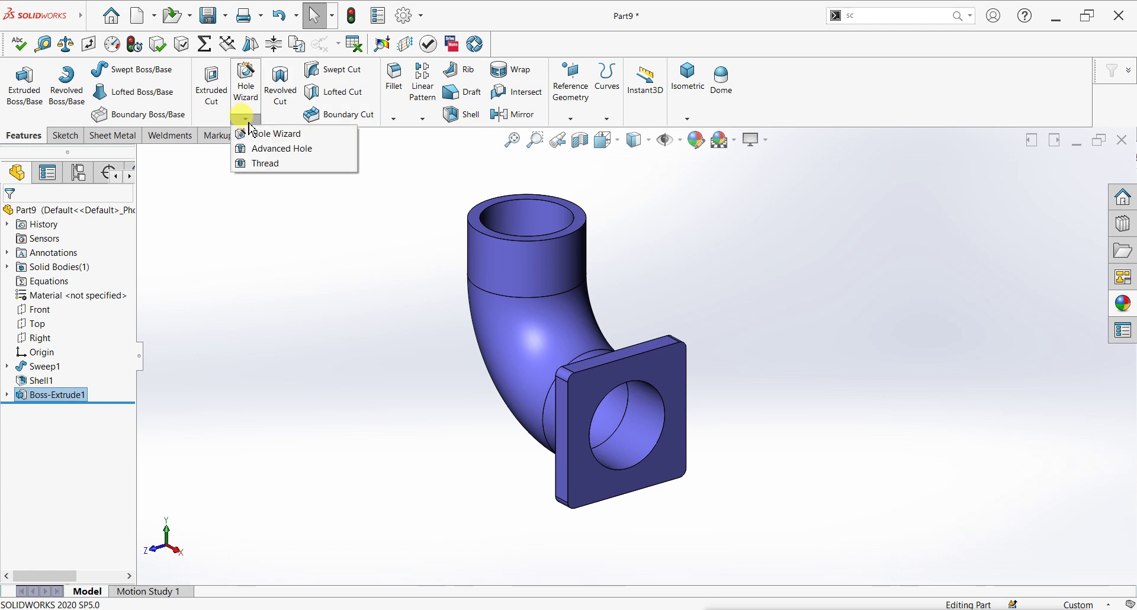
left_click(265, 133)
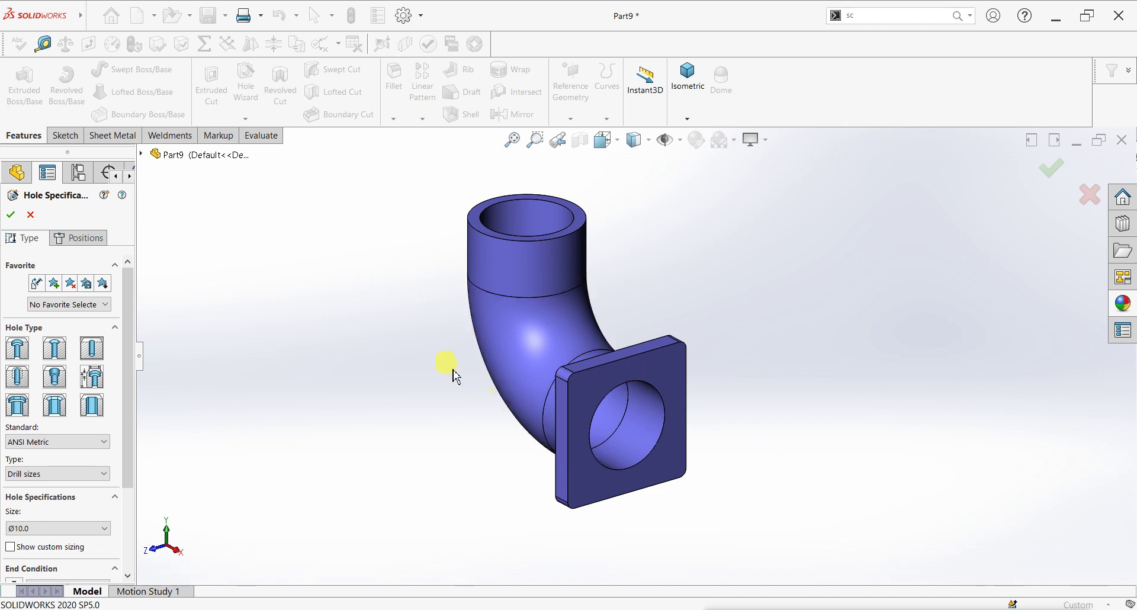
left_click(25, 353)
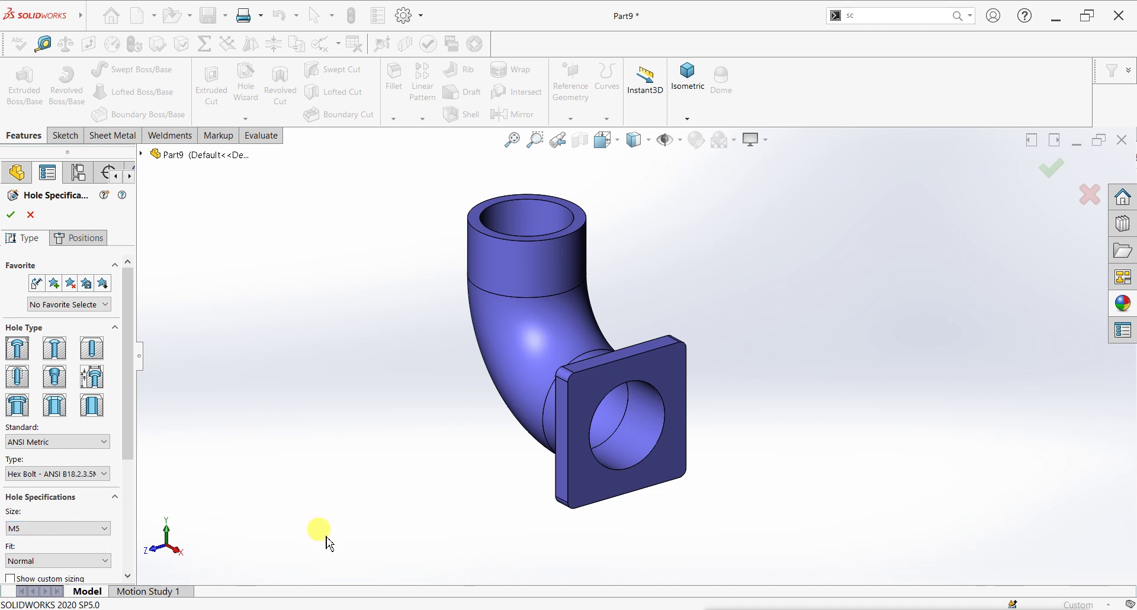
key("z")
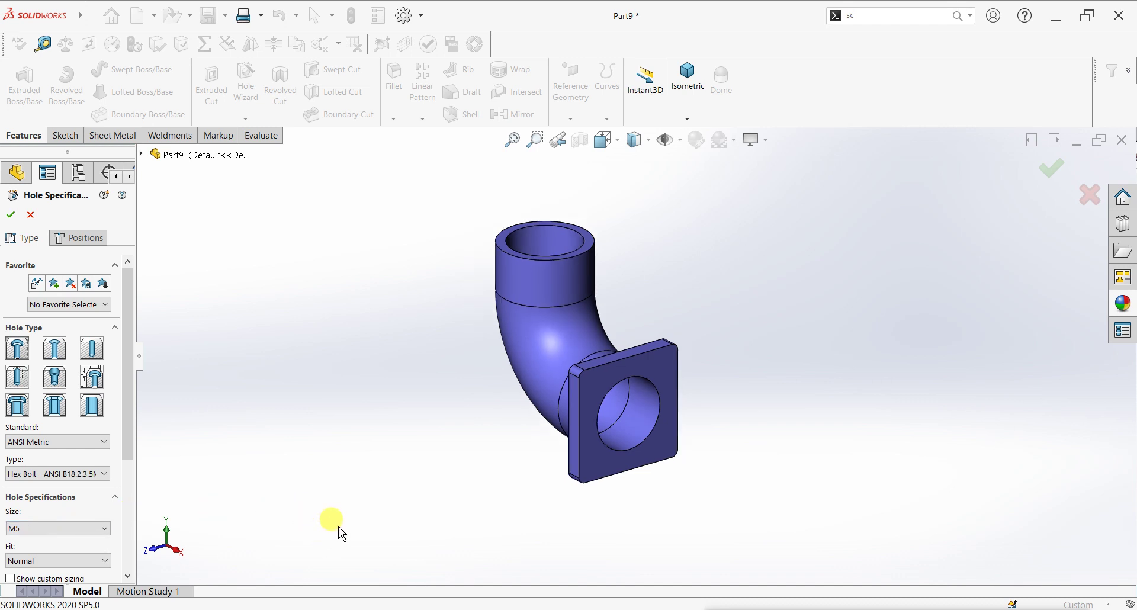
scroll(343, 521, "down", 2)
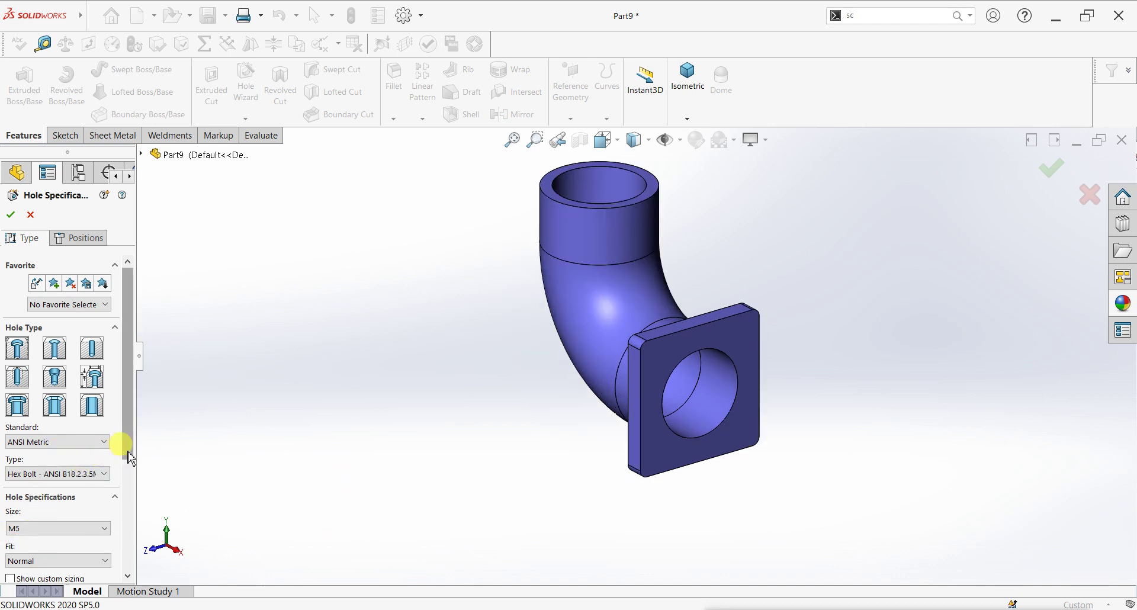
left_click_drag(128, 452, 130, 537)
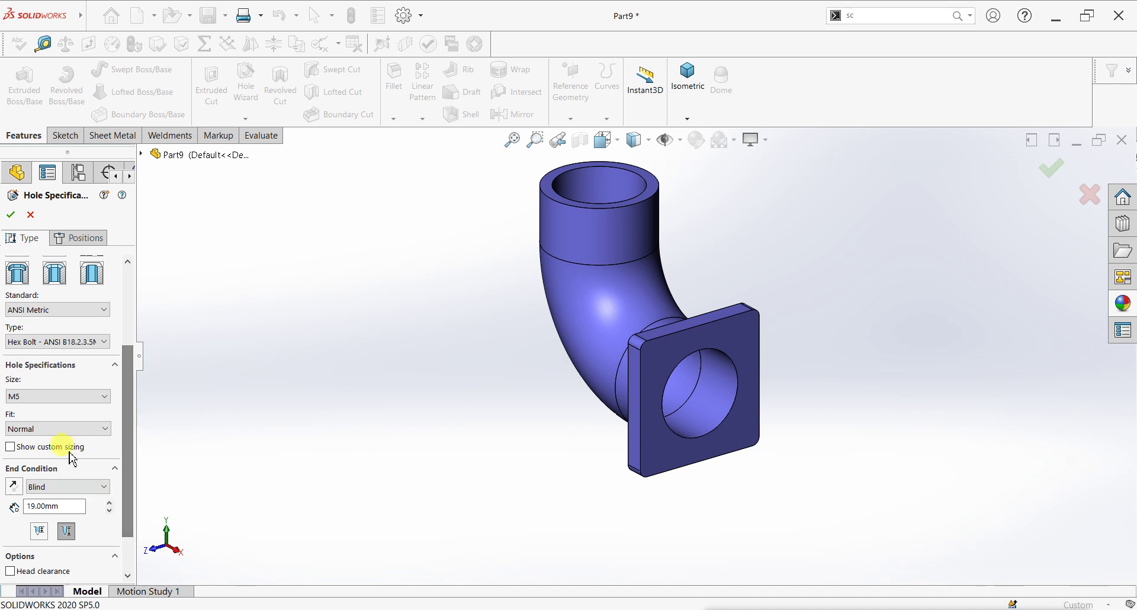
left_click(62, 402)
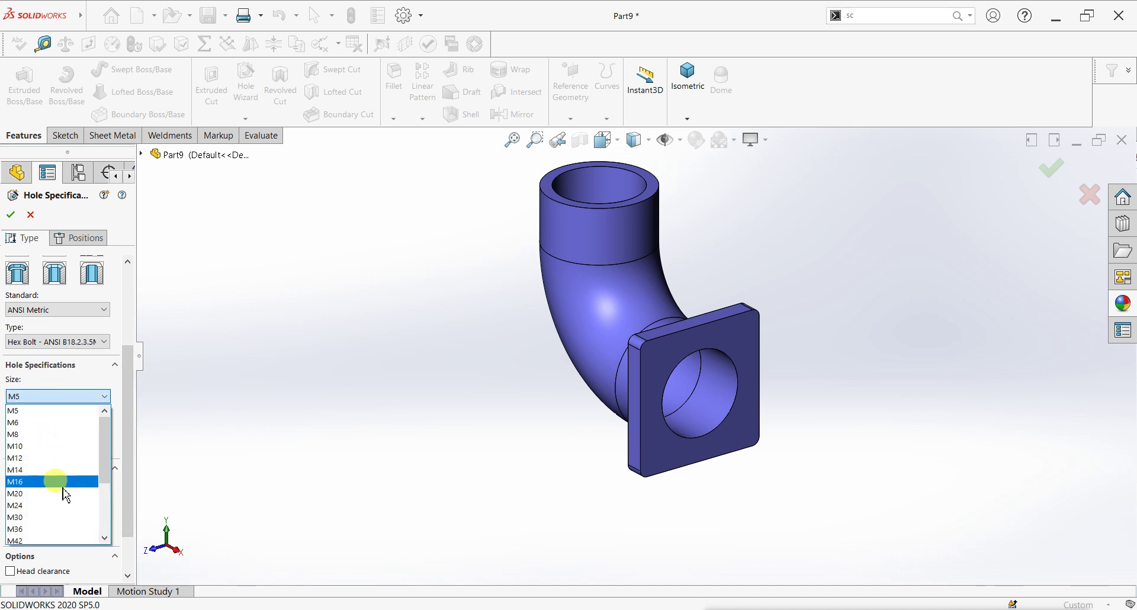
left_click(44, 518)
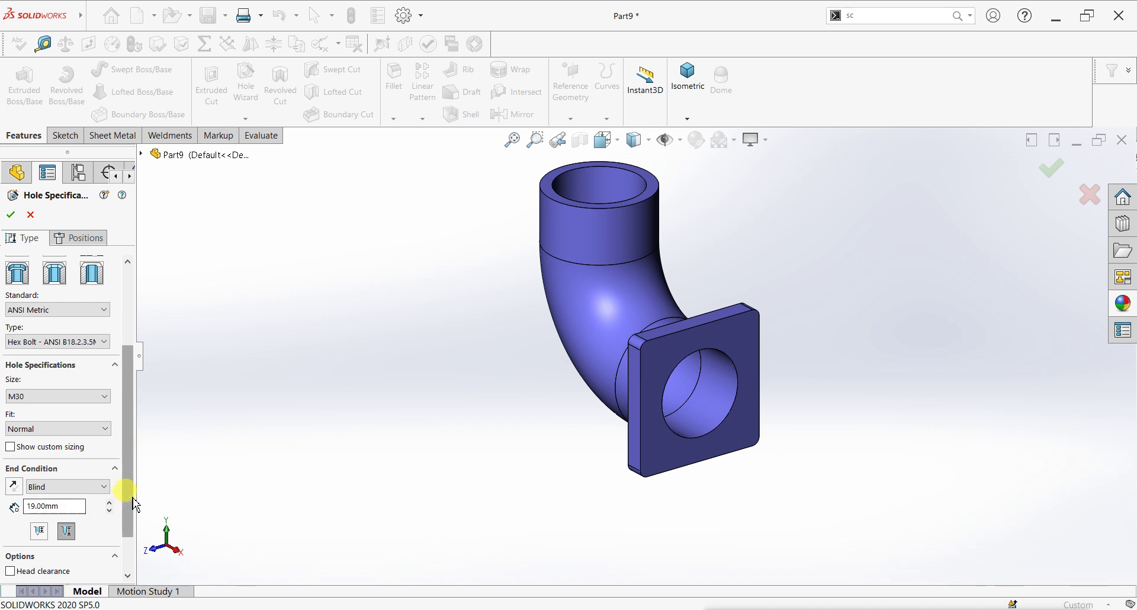
scroll(133, 505, "down", 3)
scroll(124, 515, "up", 10)
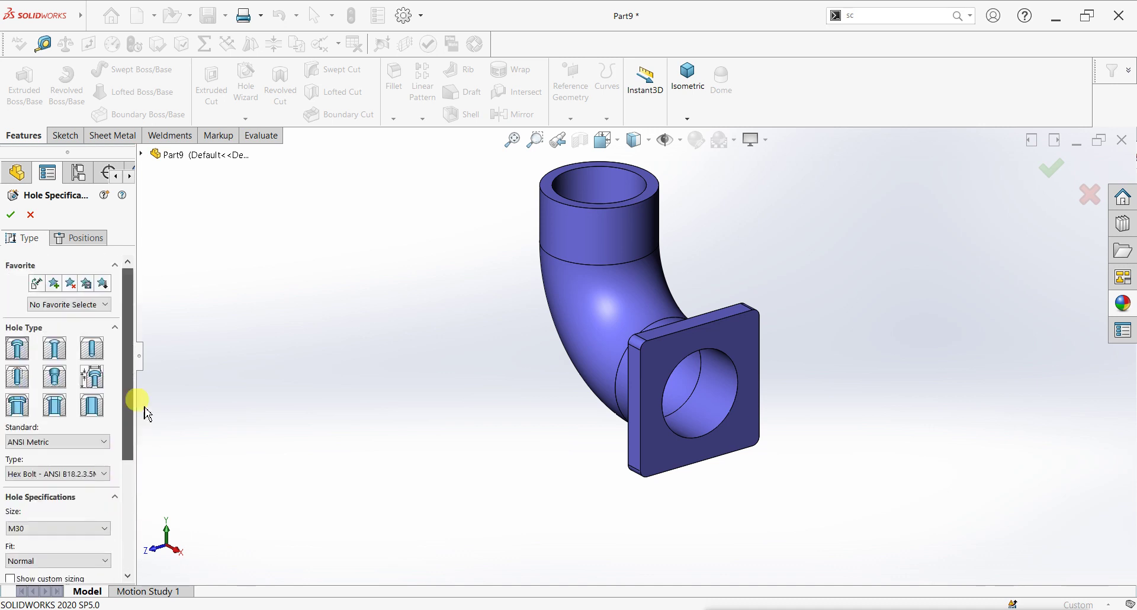
left_click(74, 236)
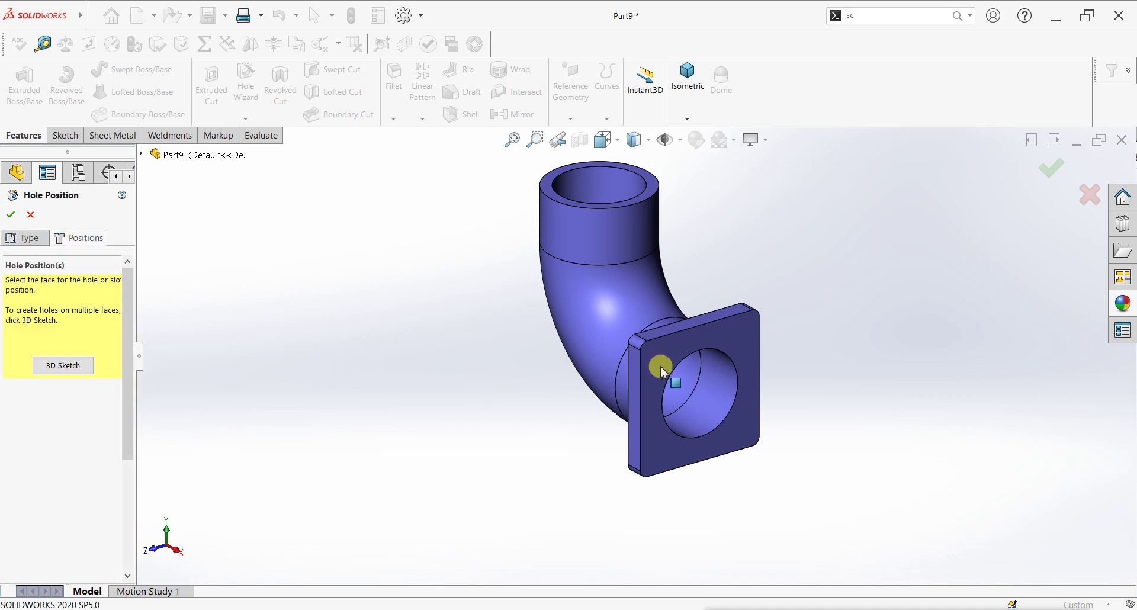
Place the hole point on the flange face and dimension it 50 mm from the top edge
left_click(647, 355)
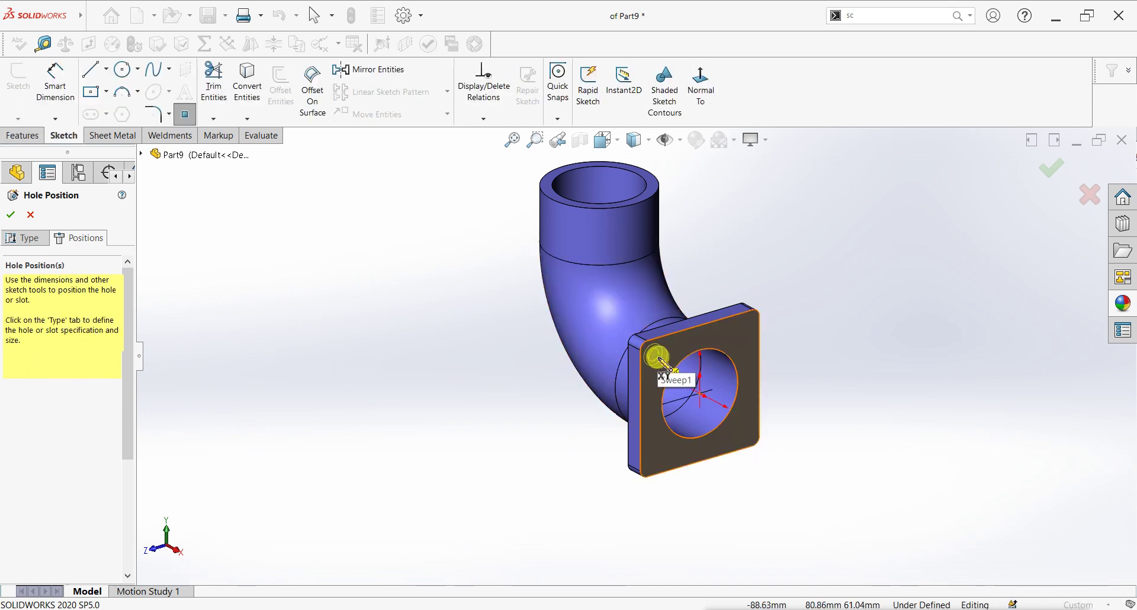
left_click(658, 356)
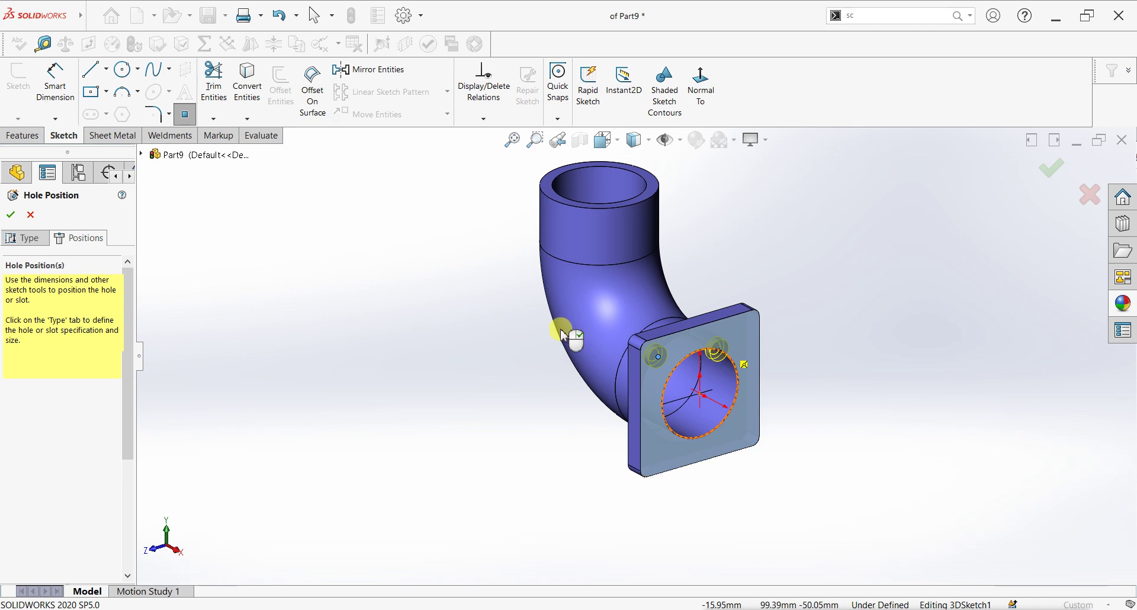
left_click(55, 83)
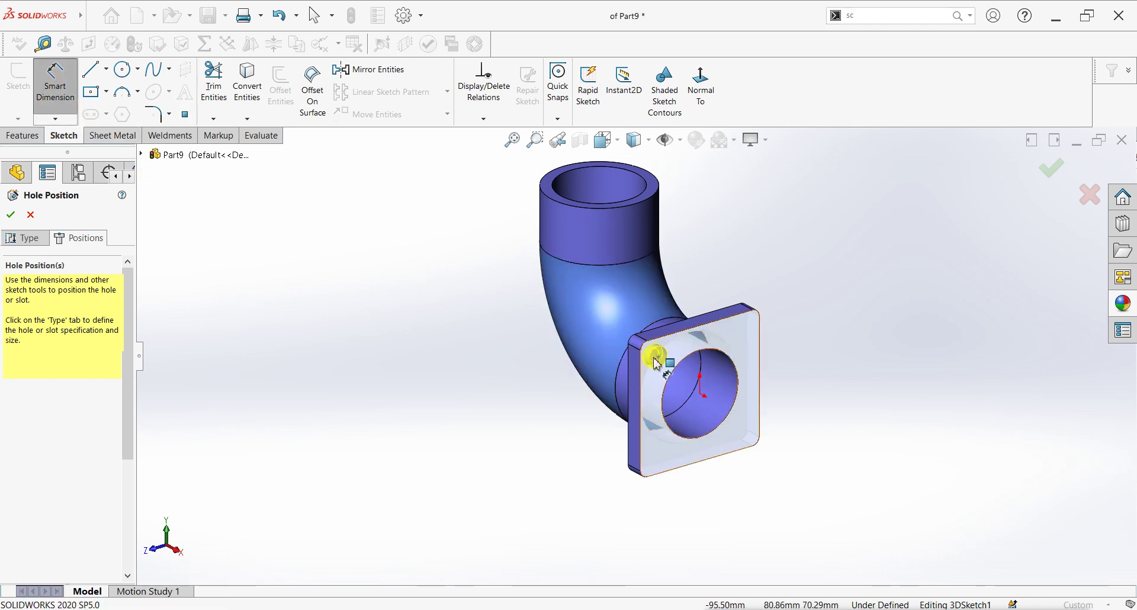
key("ctrl+8")
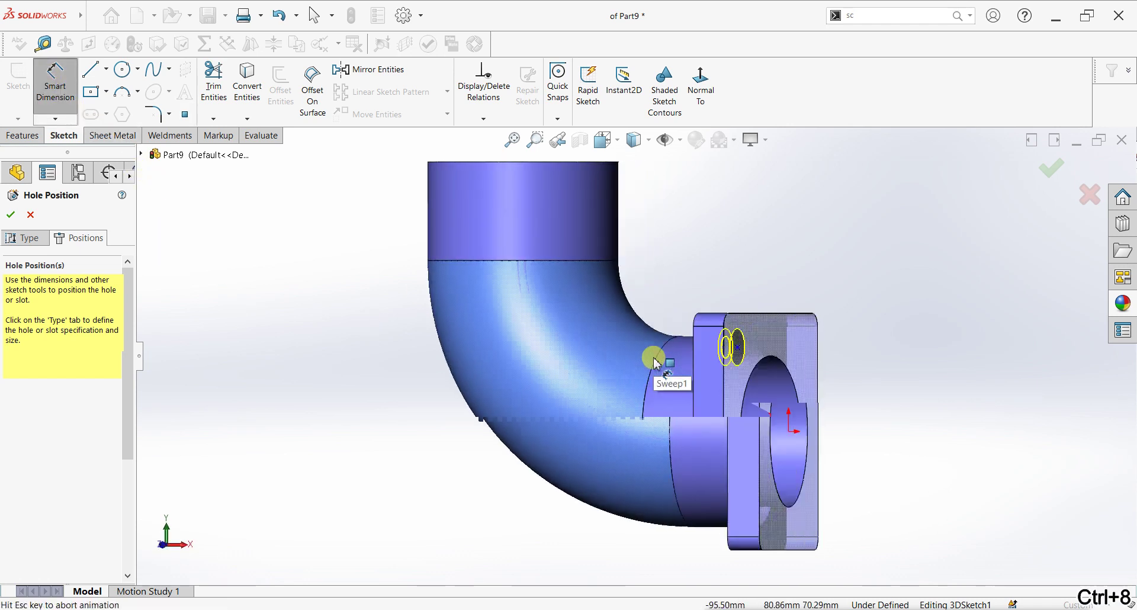
middle_click_drag(617, 460, 666, 342)
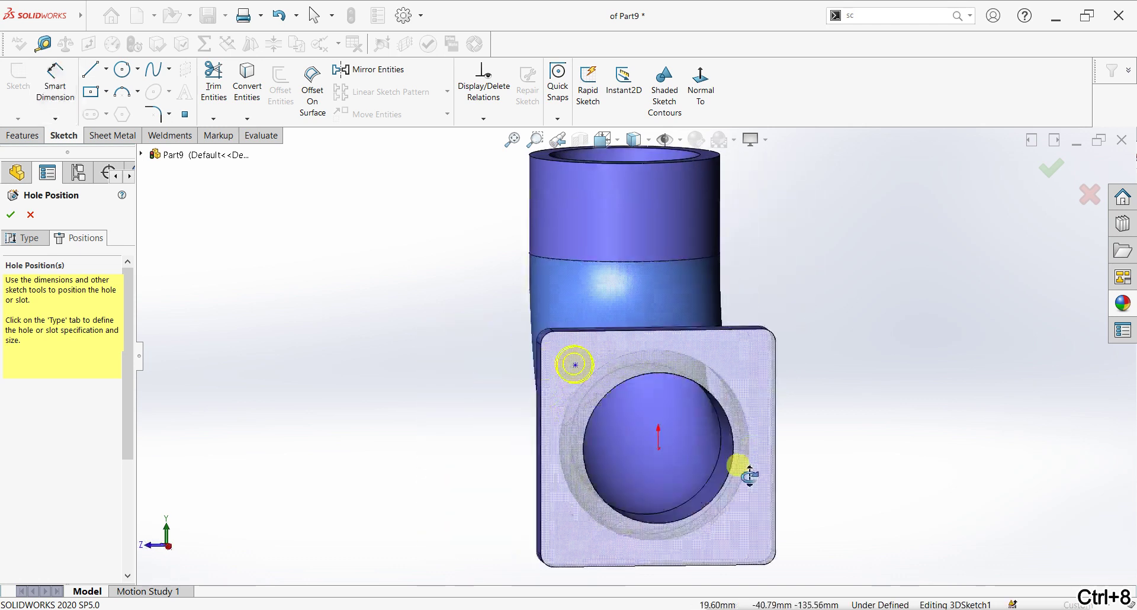
scroll(664, 342, "down", 3)
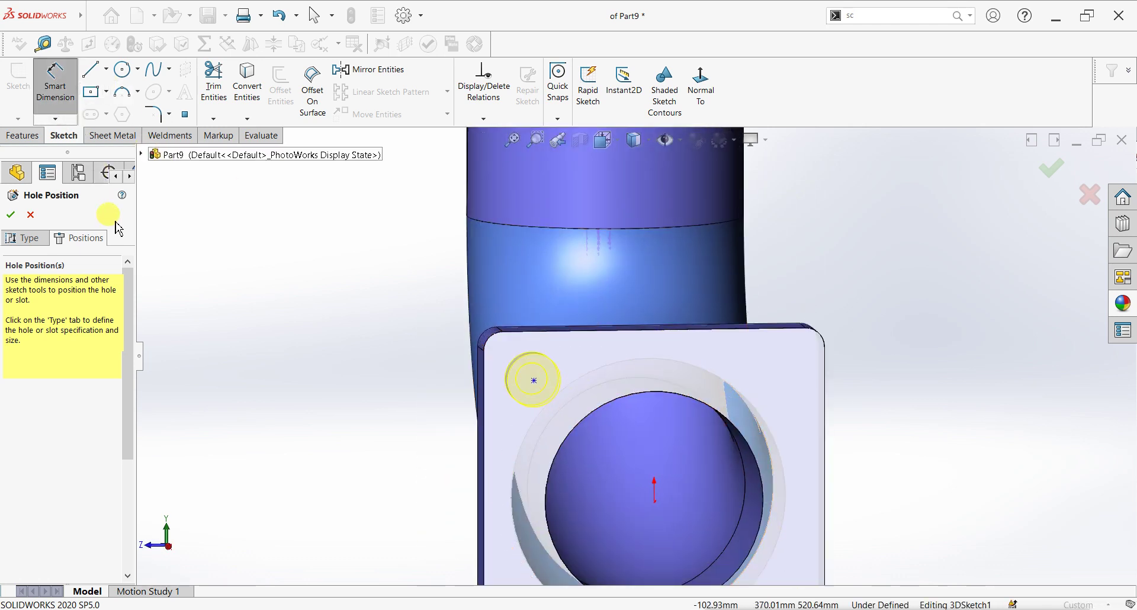
left_click(537, 329)
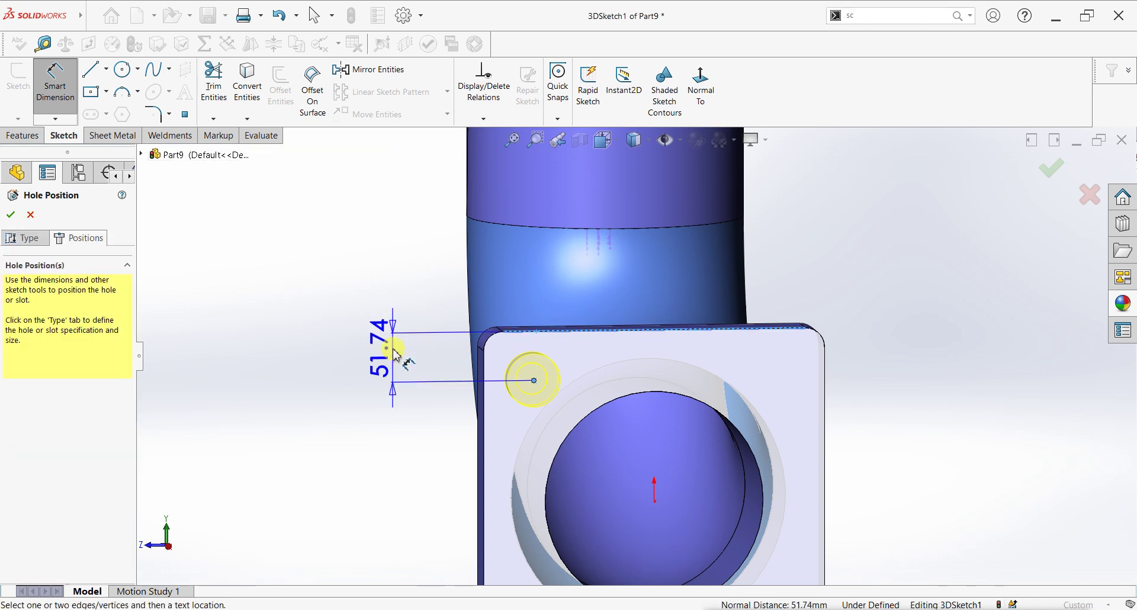
left_click(394, 353)
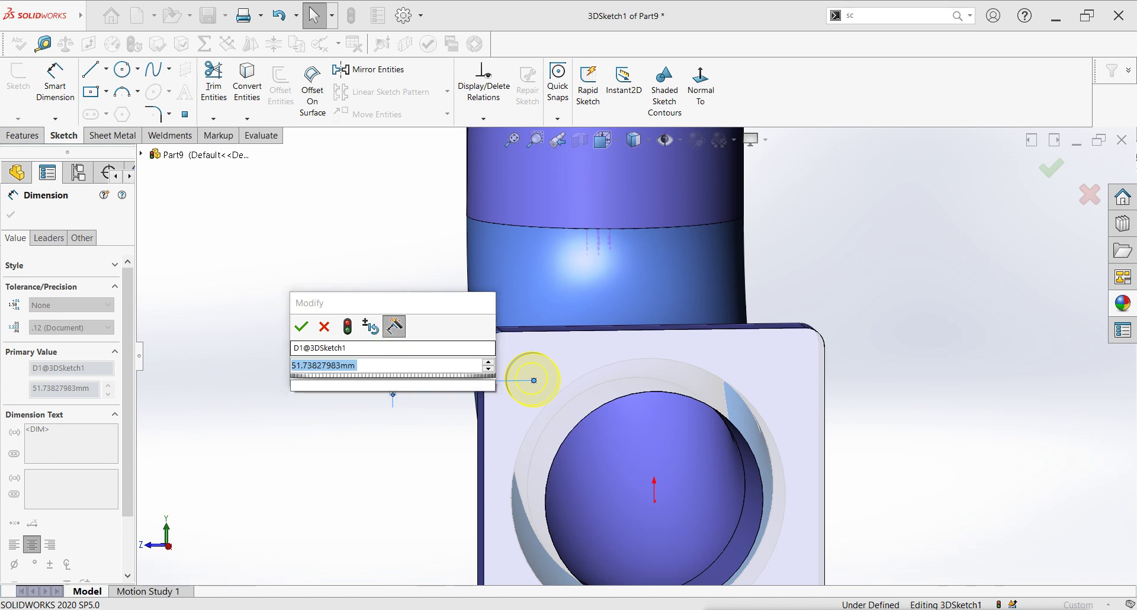
type("50")
key("Return")
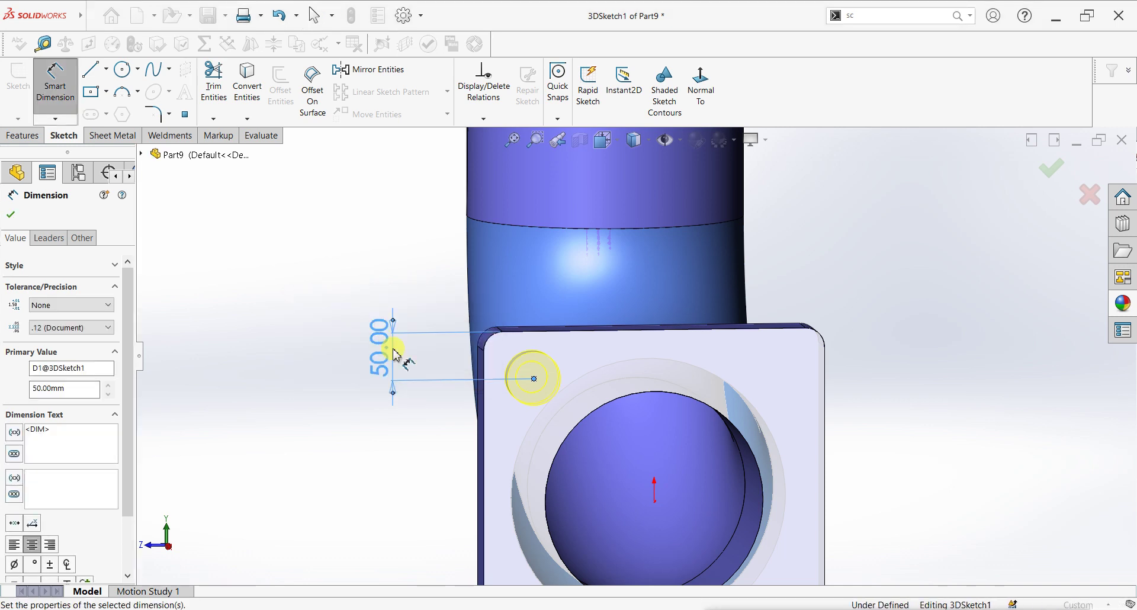
Dimension the hole point 50 mm from the flange's left edge, fully defining it
left_click(485, 379)
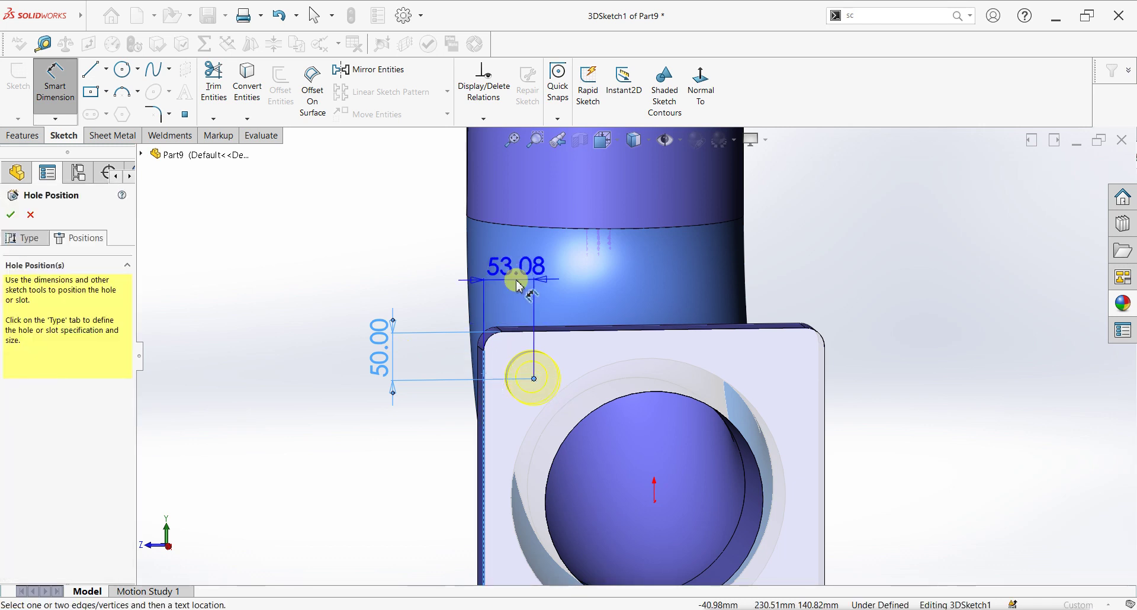
left_click(516, 283)
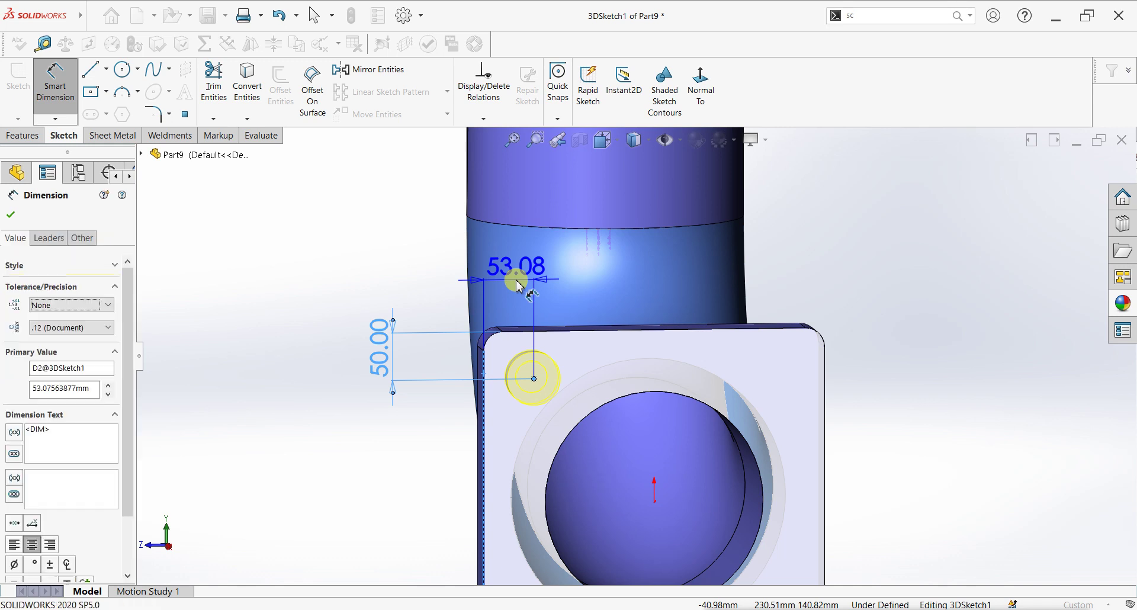
type("5")
left_click(580, 385)
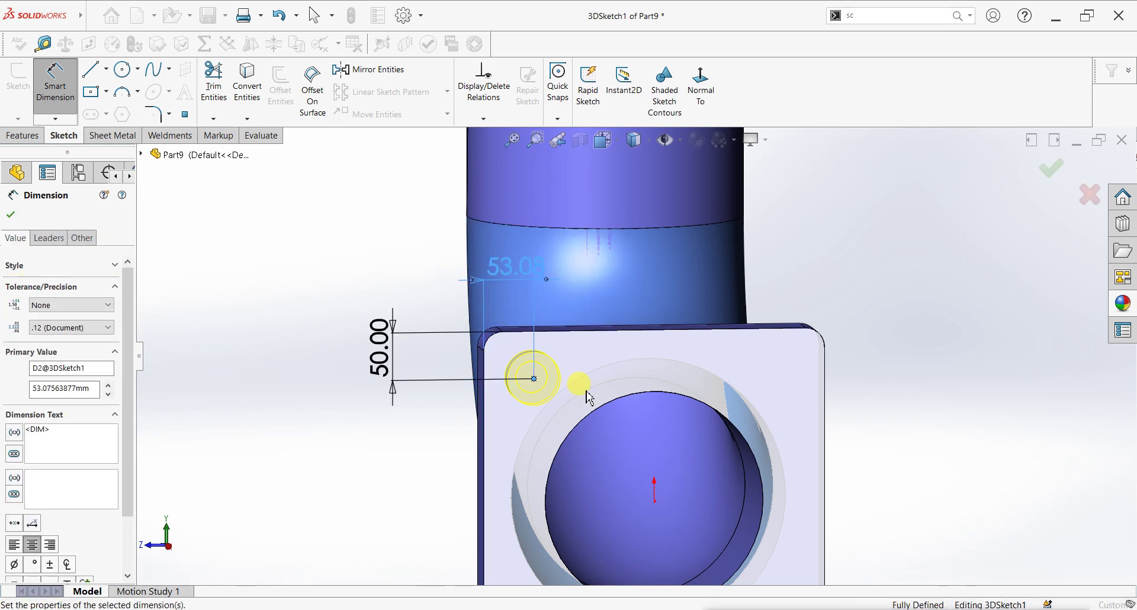
key("Escape")
middle_click_drag(590, 437, 586, 427)
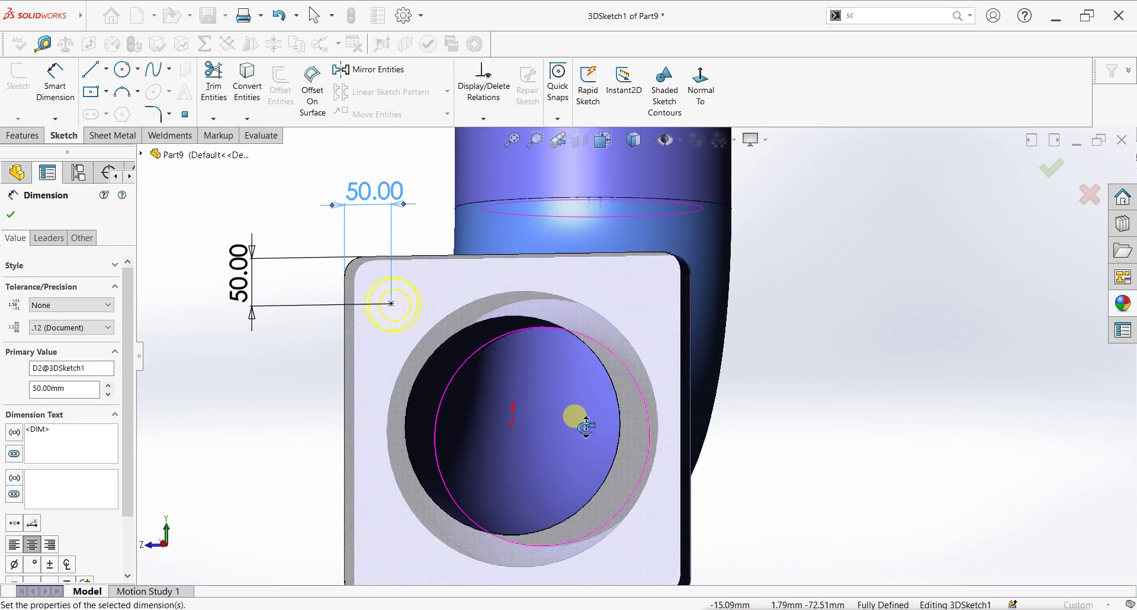
key("d")
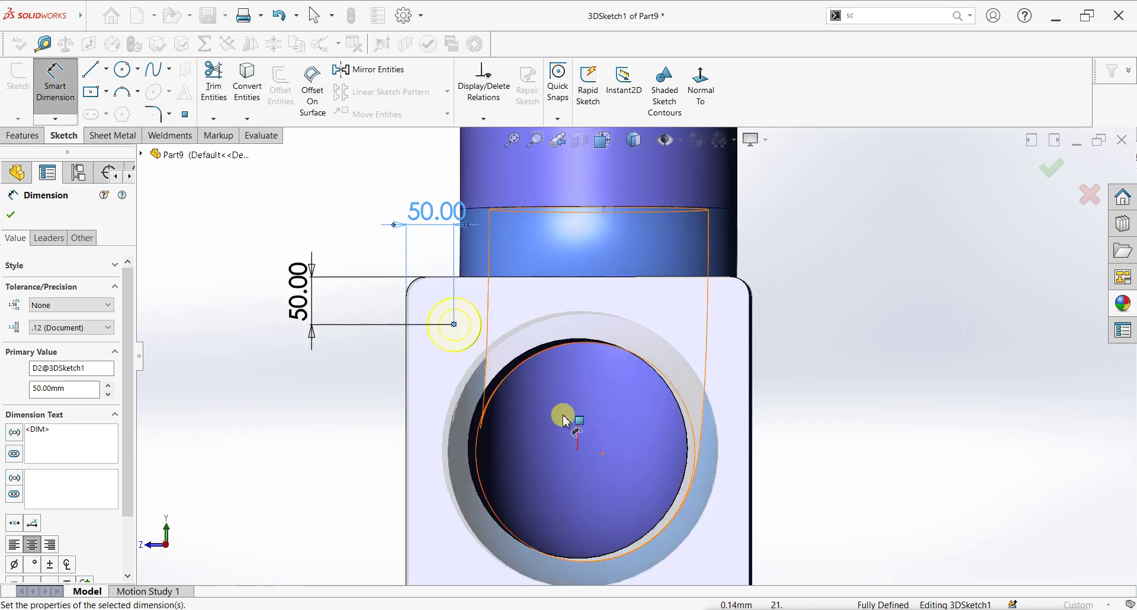
left_click(11, 214)
Create the M30 counterbore hole in the flange's upper-left corner
left_click(10, 215)
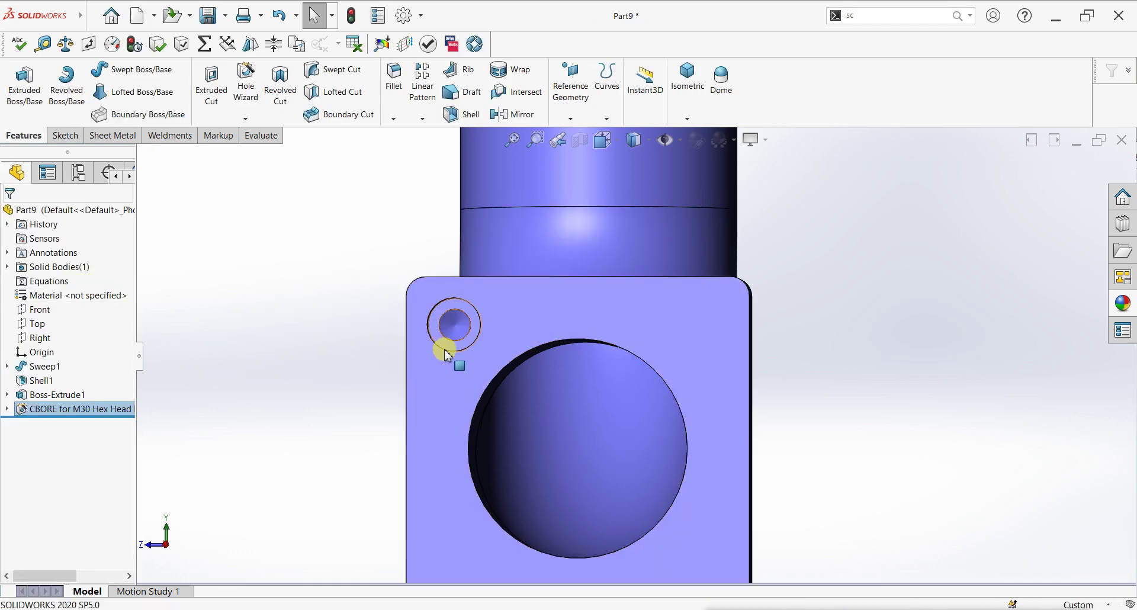
scroll(463, 367, "up", 2)
mouse_move(472, 376)
middle_mouse_down()
mouse_move(618, 413)
mouse_move(577, 414)
middle_mouse_up()
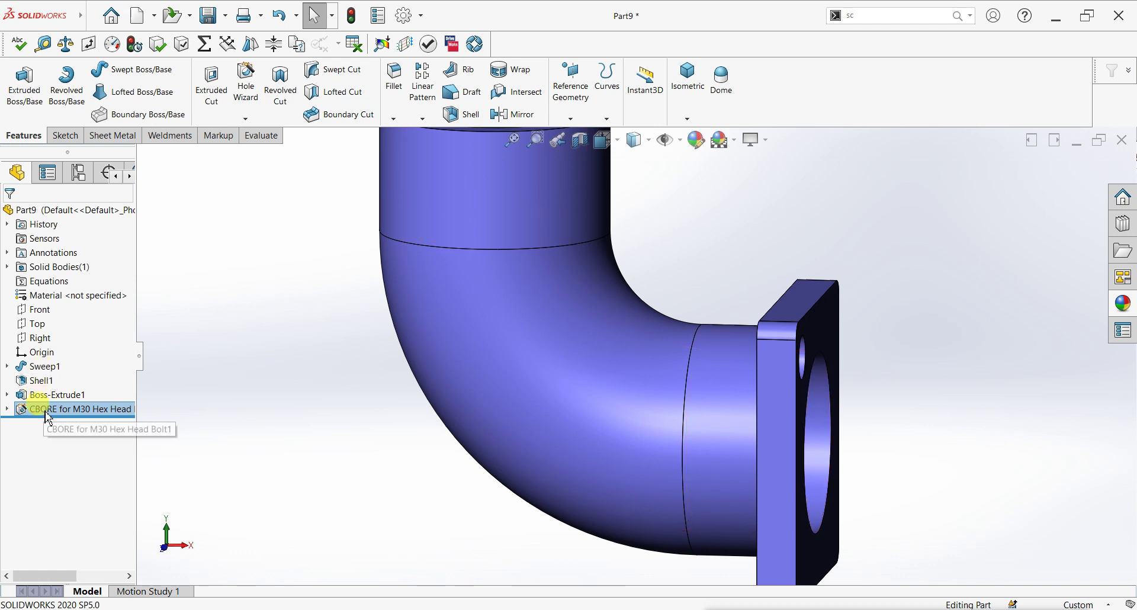
right_click(41, 408)
key("Escape")
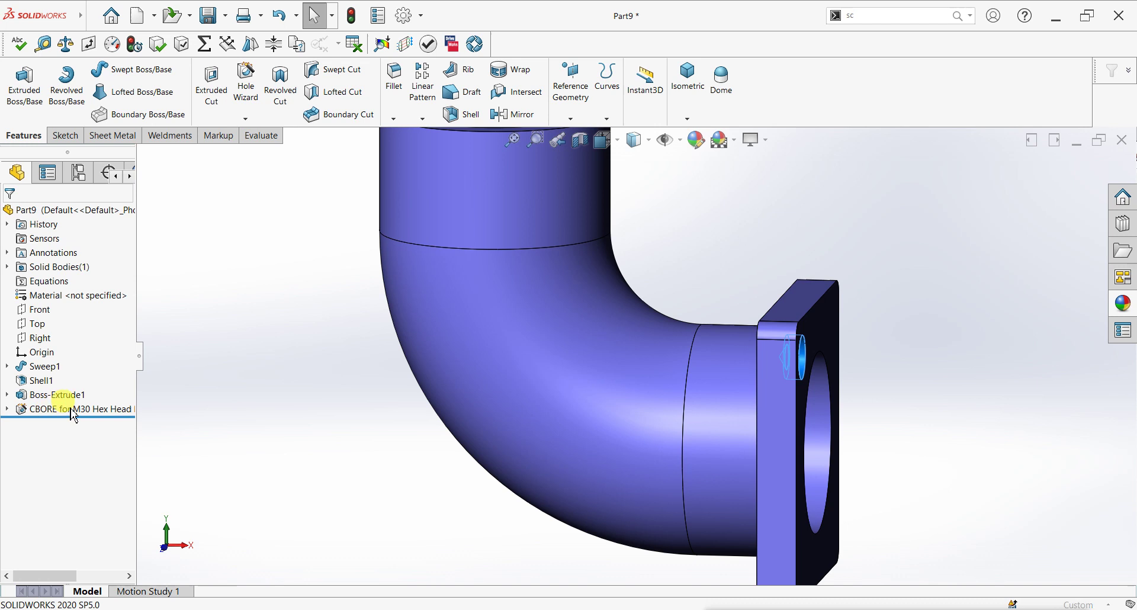
Edit the counterbore to Normal fit, Blind, 50 mm deep, then view the flange face square-on
left_click(492, 379)
left_click_drag(123, 424, 130, 506)
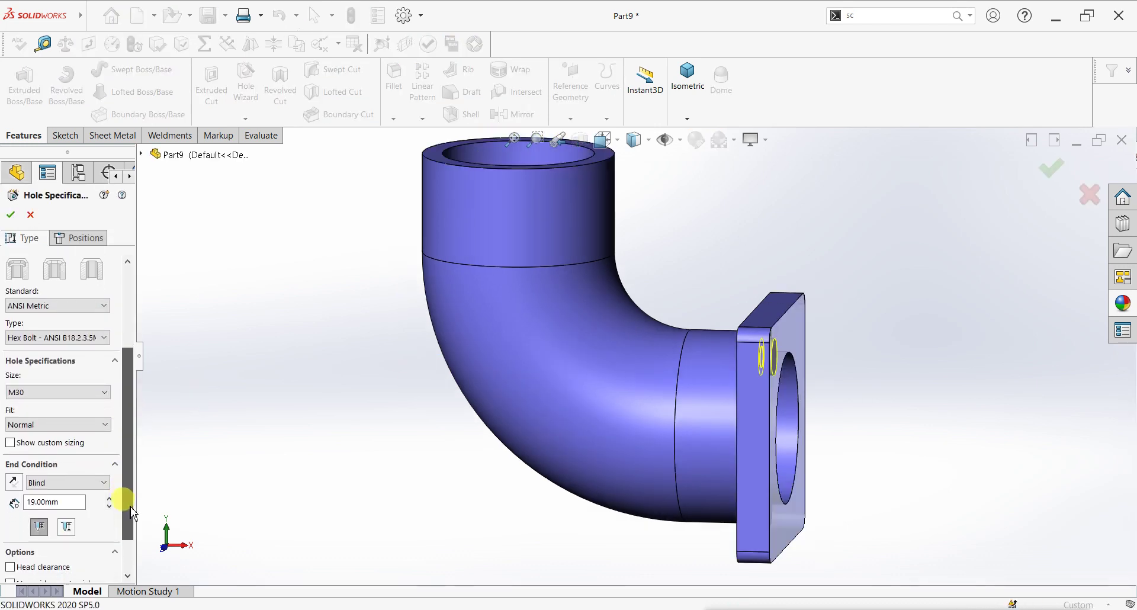
left_click(51, 426)
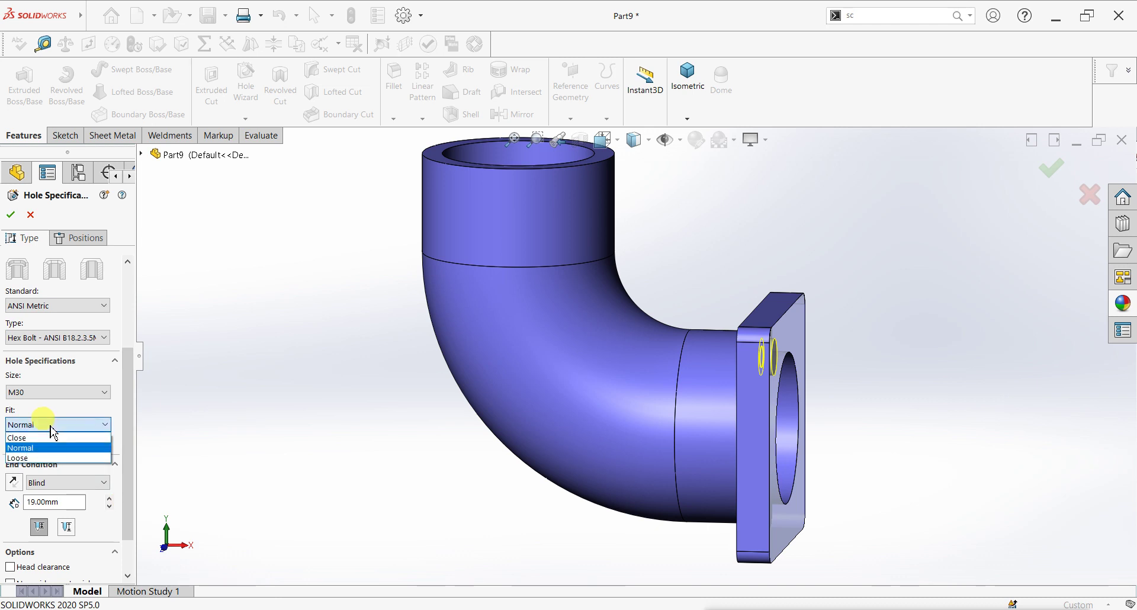
left_click(52, 426)
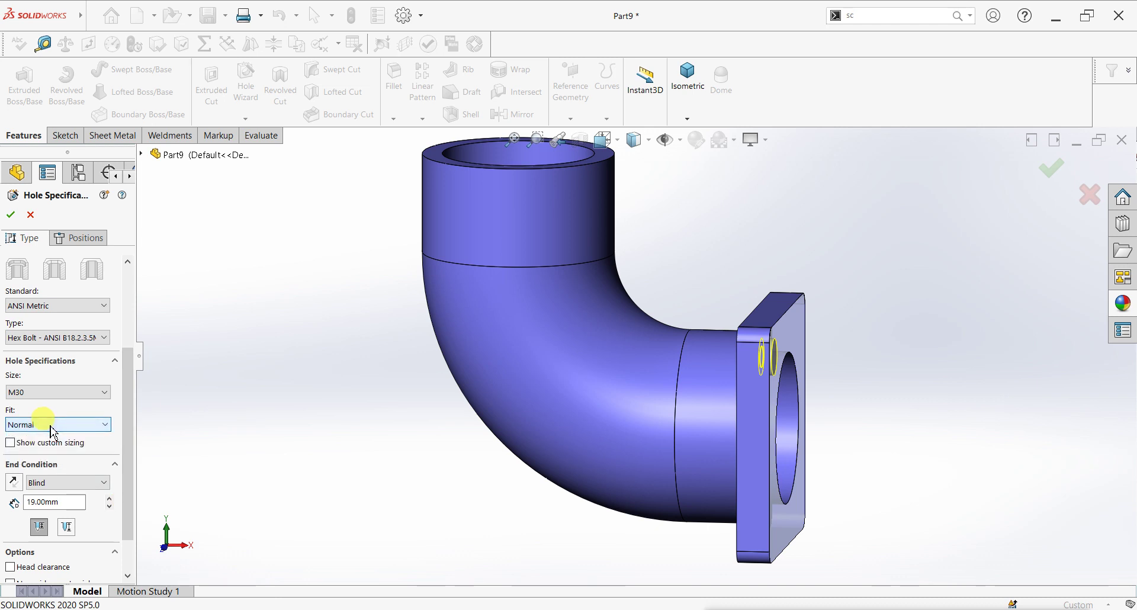
left_click(65, 486)
left_click(65, 486)
type("50")
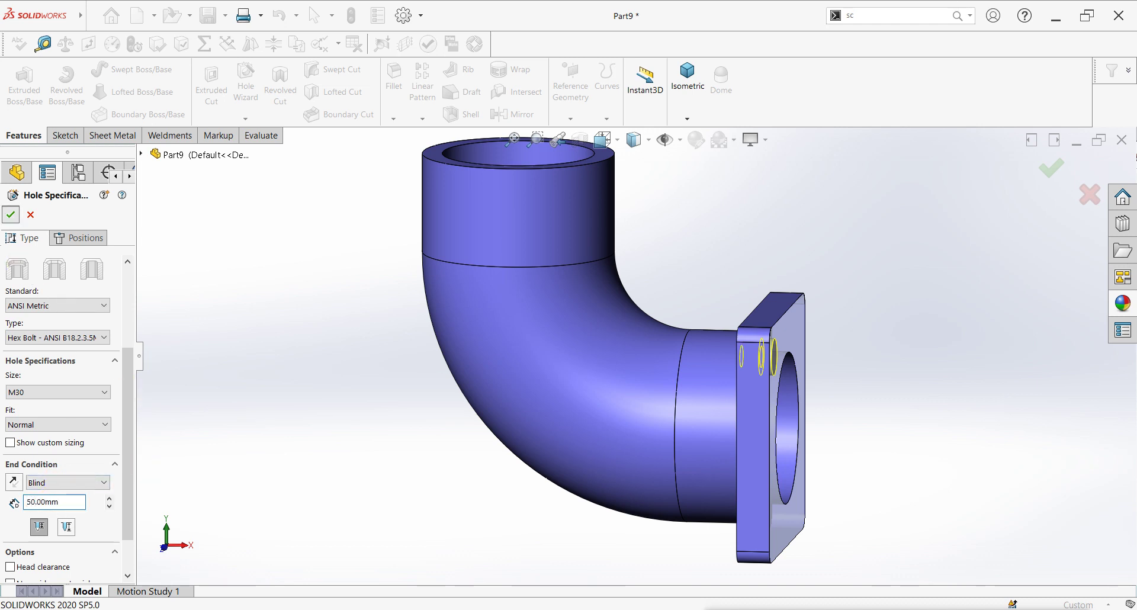
key("Return")
mouse_move(830, 392)
middle_mouse_down()
mouse_move(825, 381)
mouse_move(756, 389)
mouse_move(653, 407)
mouse_move(653, 421)
mouse_move(637, 381)
middle_mouse_up()
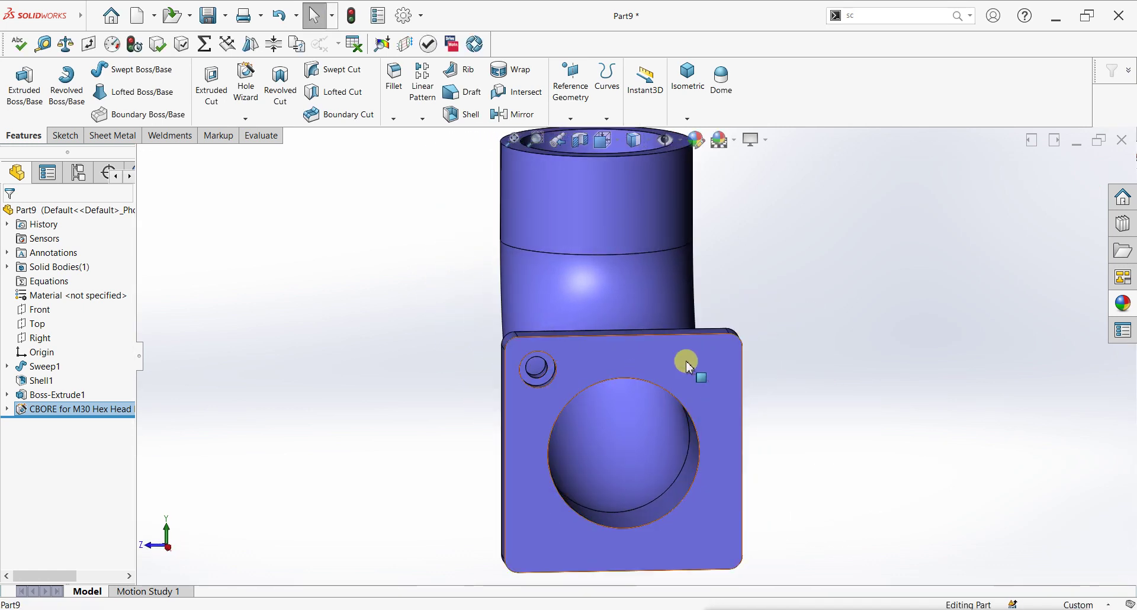
left_click(687, 363)
key("ctrl+8")
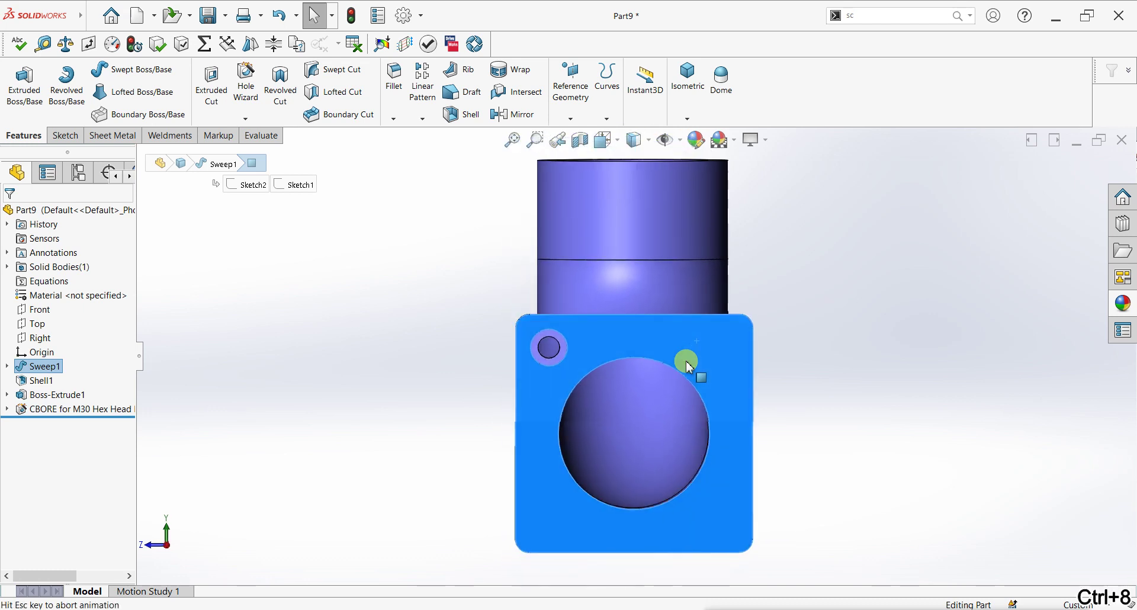
key("Escape")
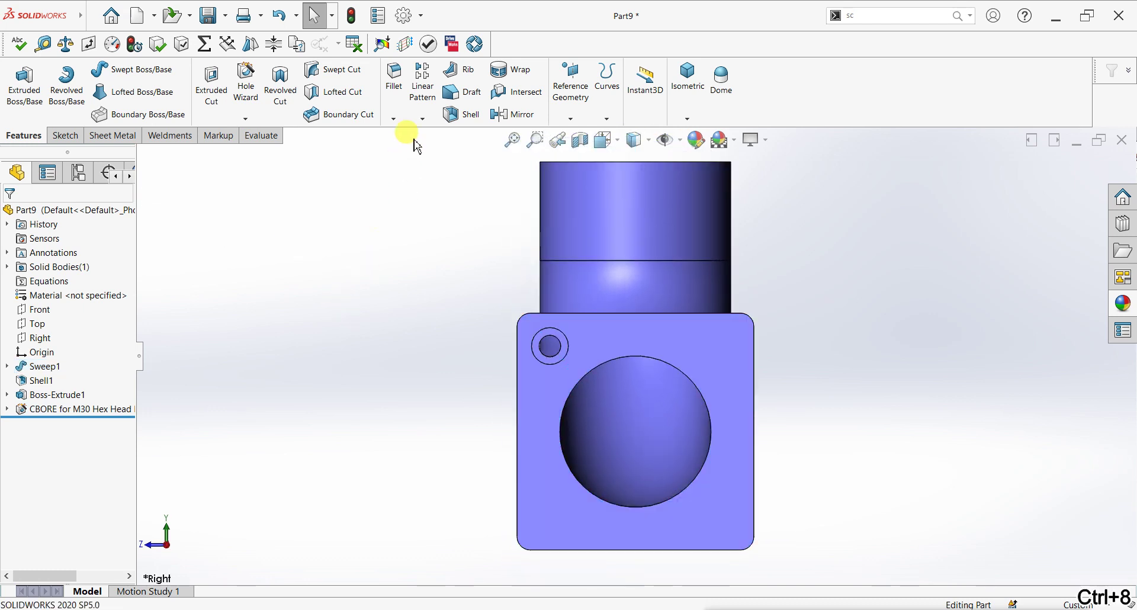
Circularly pattern the counterbore around the bore edge: 4 equal instances over 360°
left_click(423, 119)
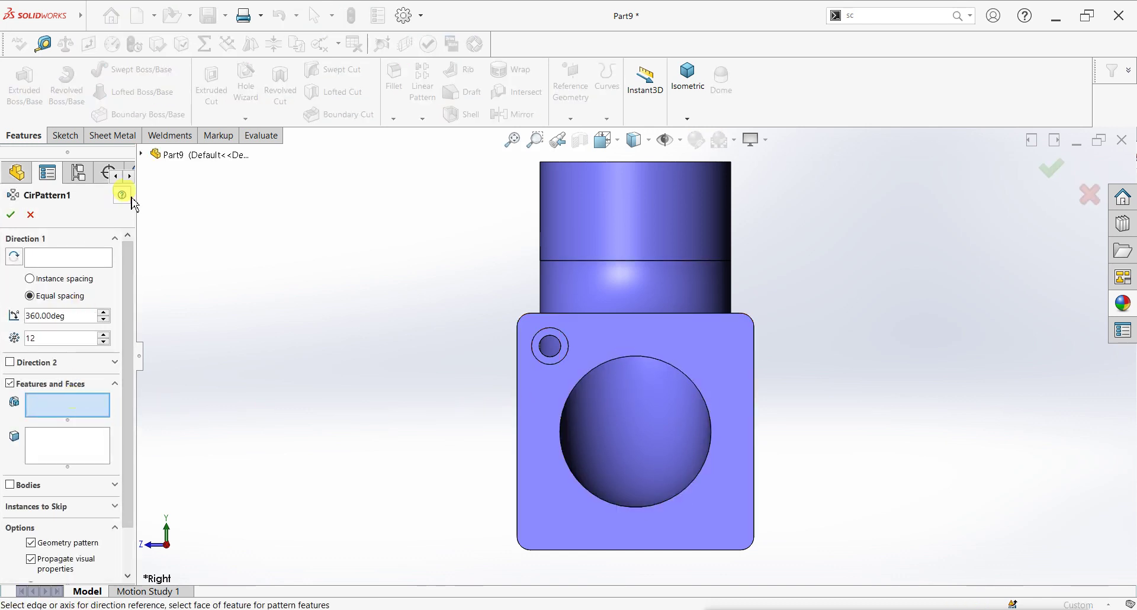
left_click(83, 258)
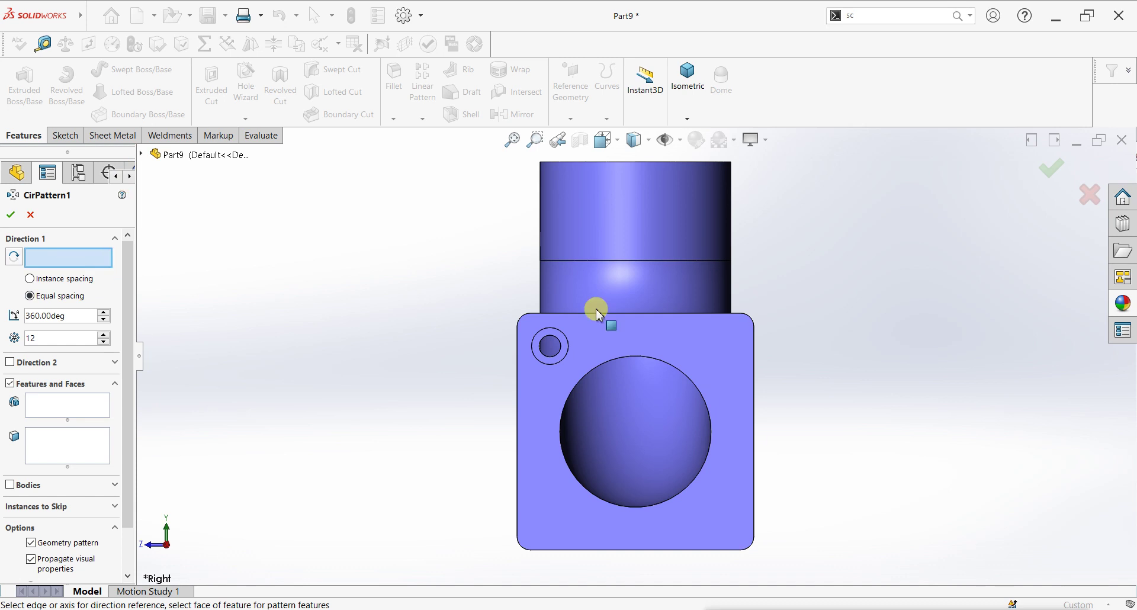
left_click(640, 359)
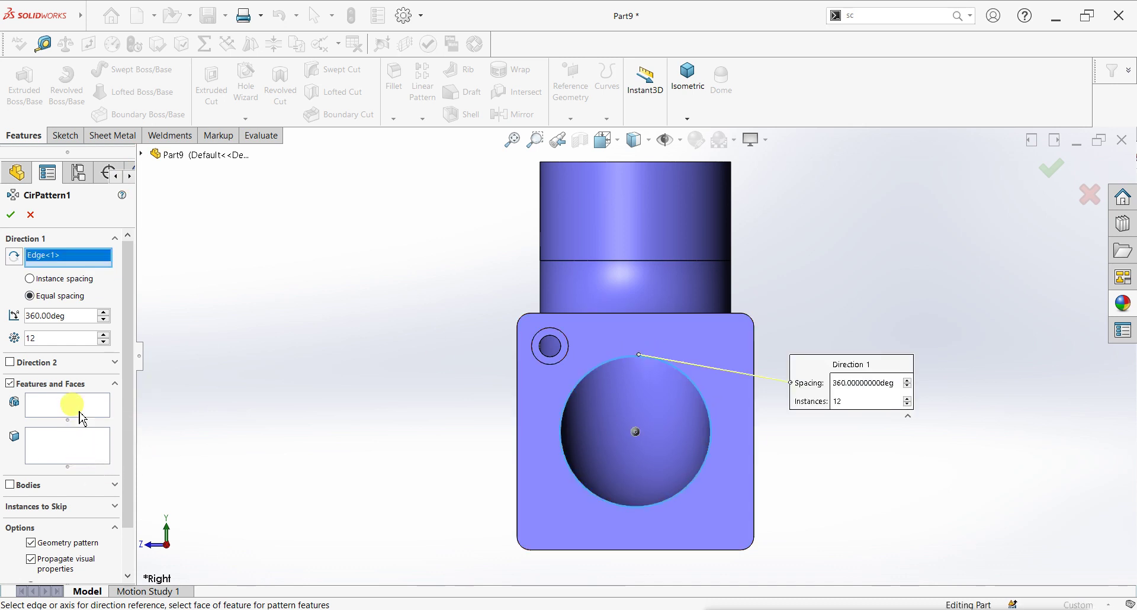
left_click(50, 413)
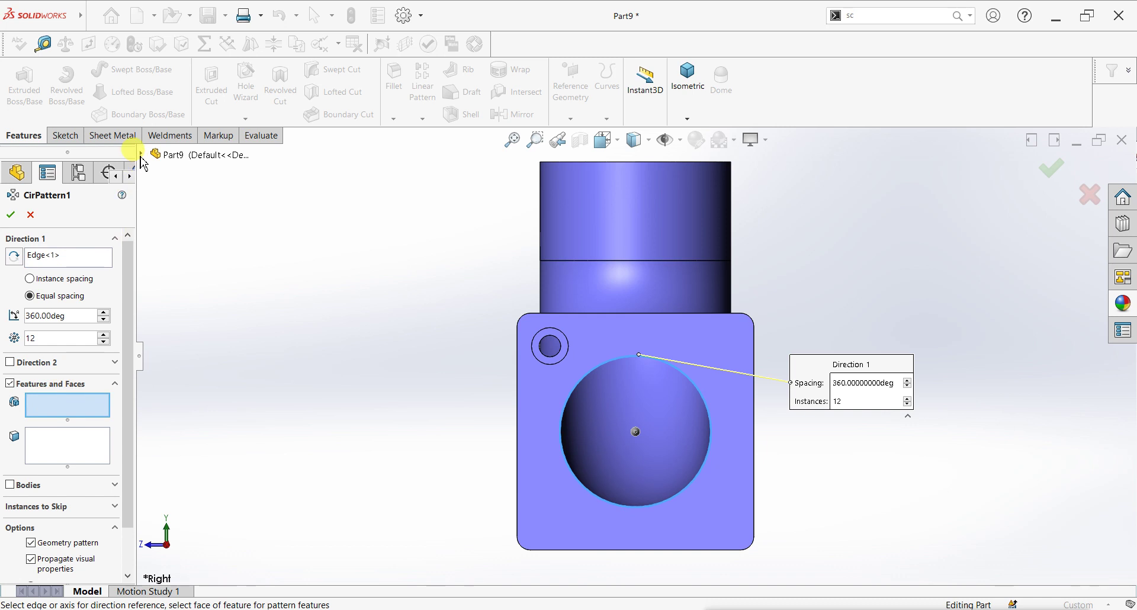
left_click(141, 156)
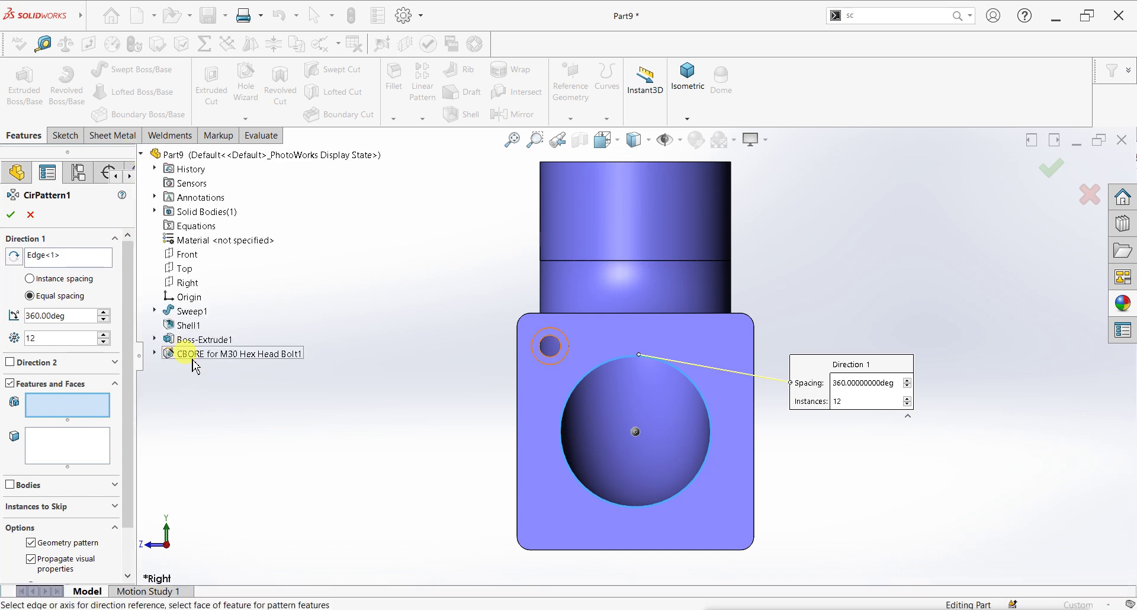
left_click(195, 358)
double_click(70, 338)
type("4")
key("Return")
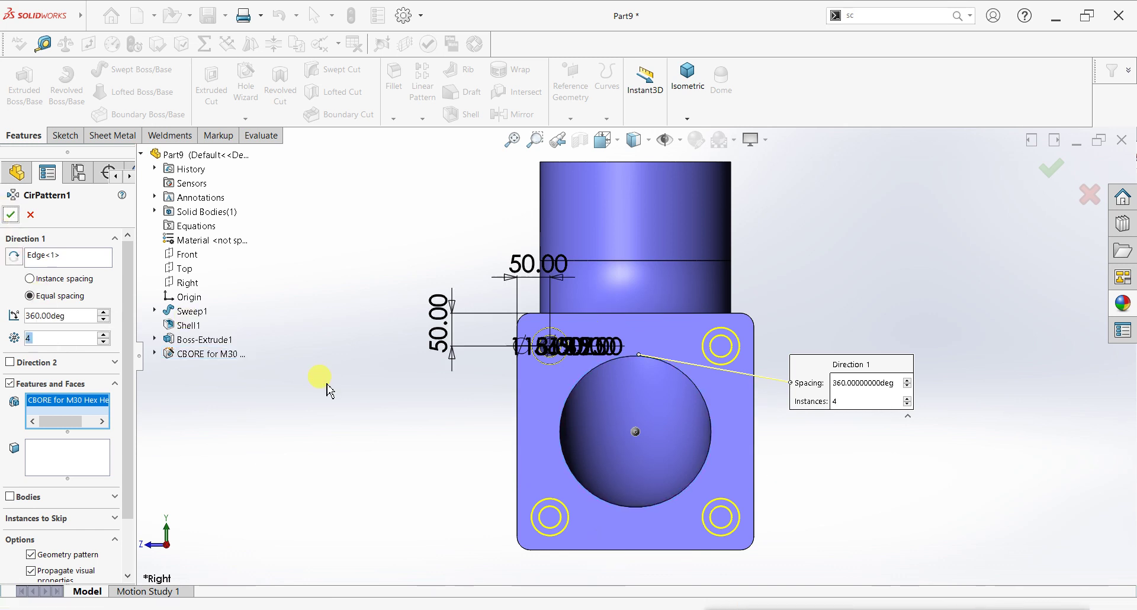
middle_click_drag(380, 399, 455, 470)
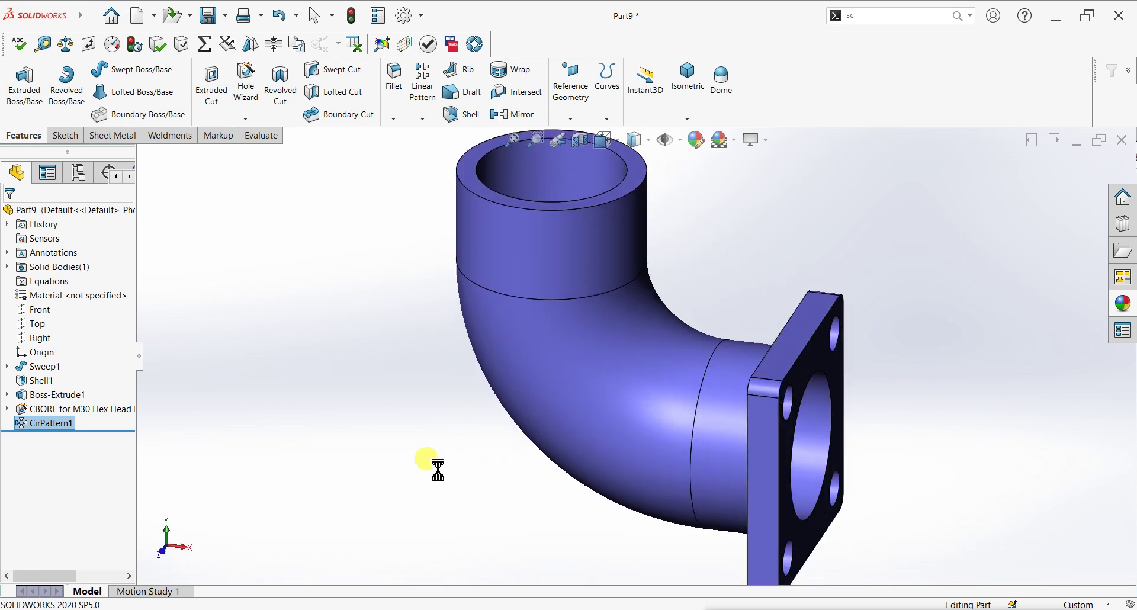
left_click_drag(432, 470, 617, 373)
Chamfer the flange's bore edge 5 mm at 45°
key("f")
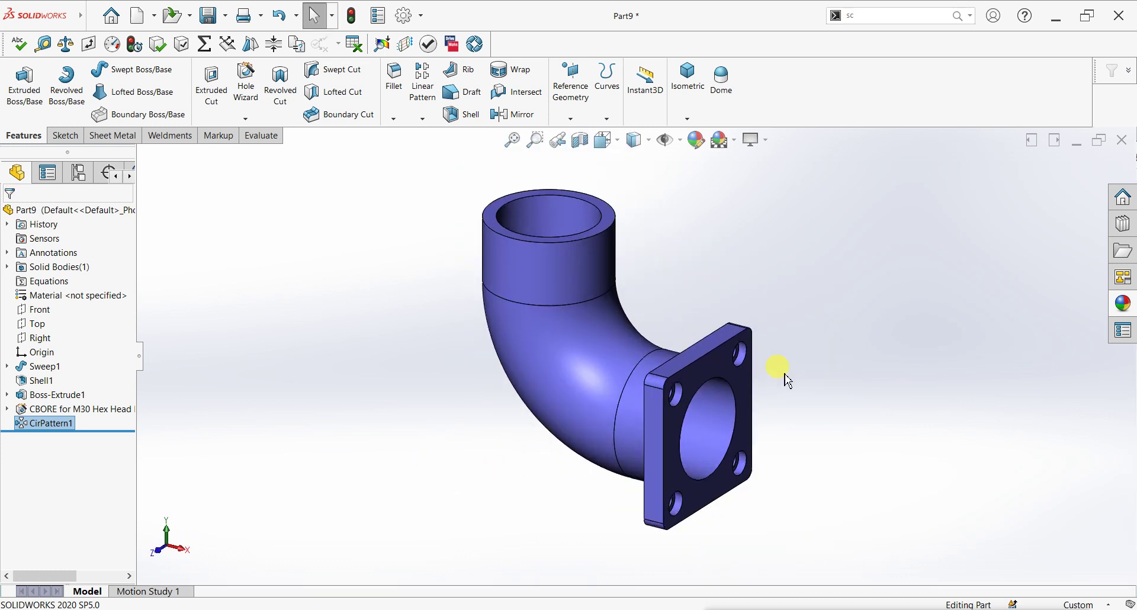
scroll(788, 381, "down", 1)
scroll(788, 381, "down", 2)
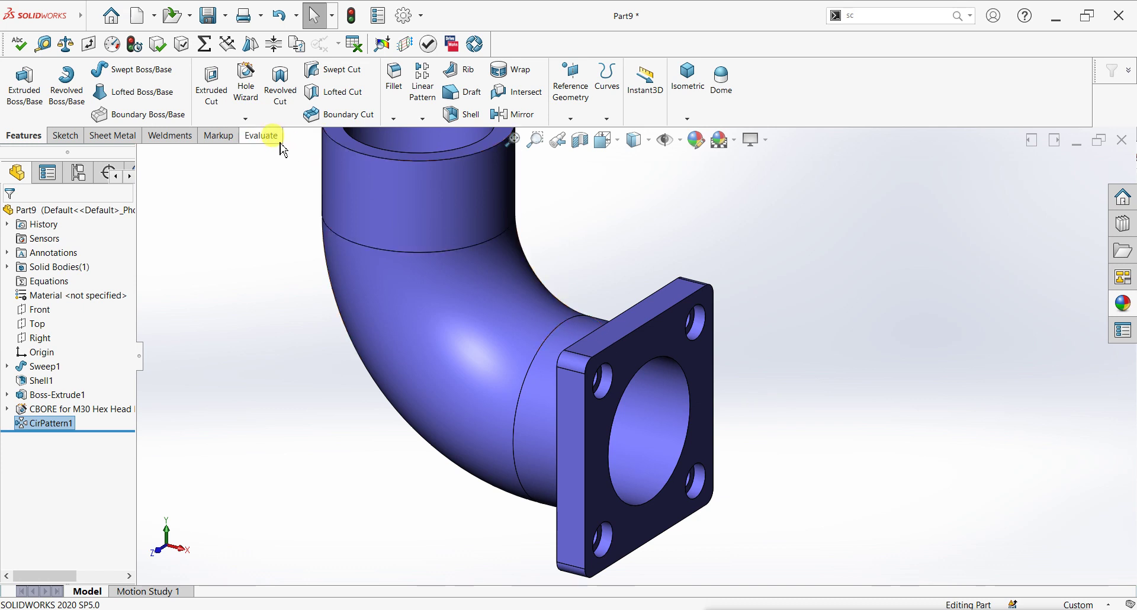
left_click(394, 119)
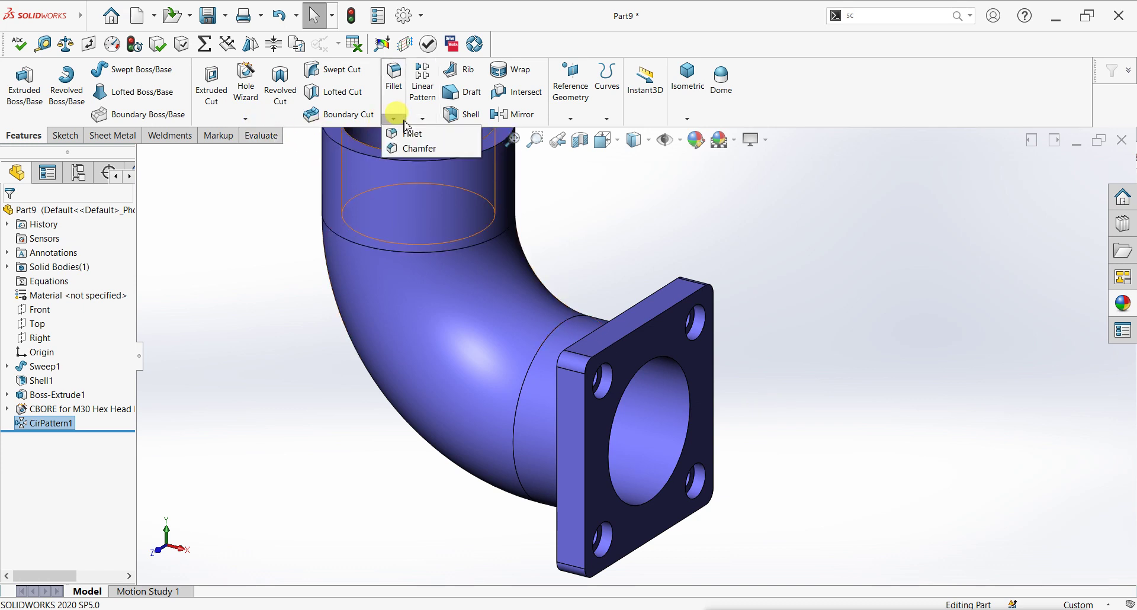
left_click(539, 359)
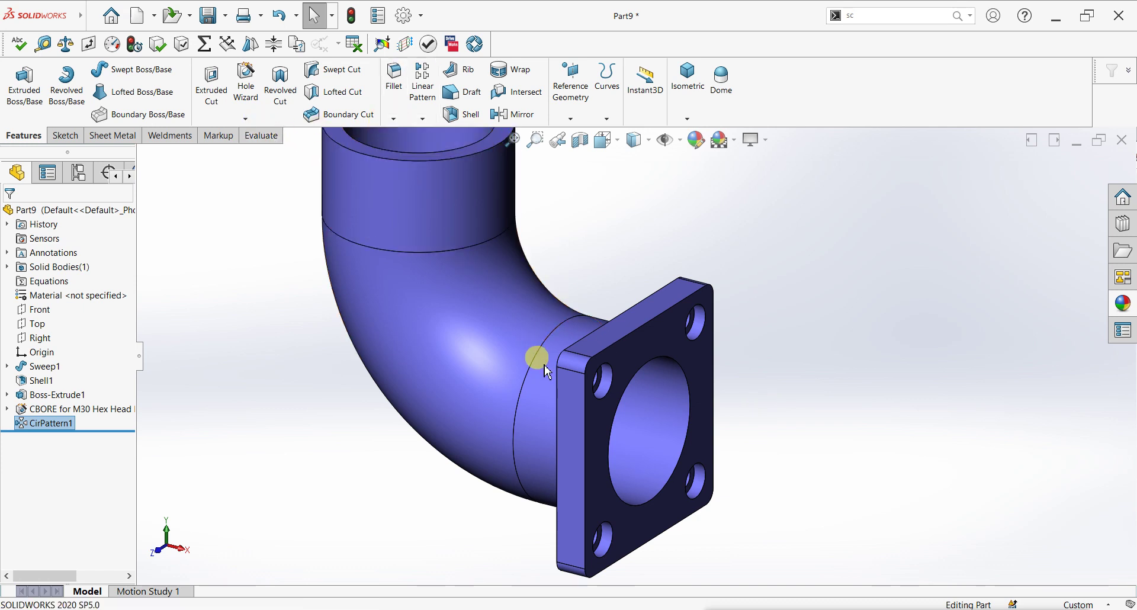
left_click(656, 497)
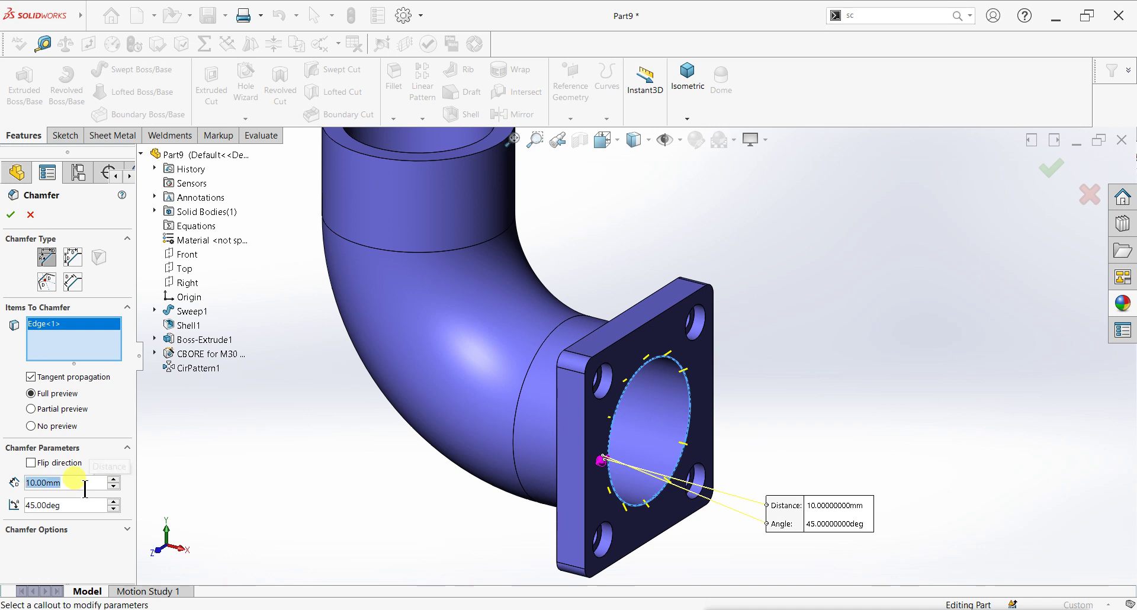
type("5")
key("Return")
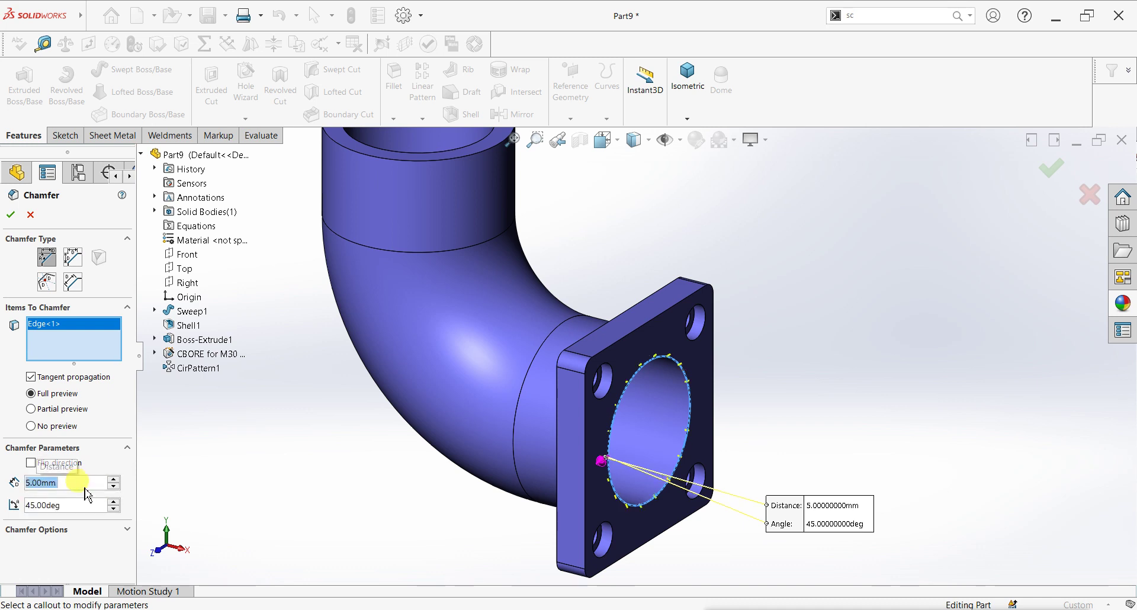
left_click(12, 216)
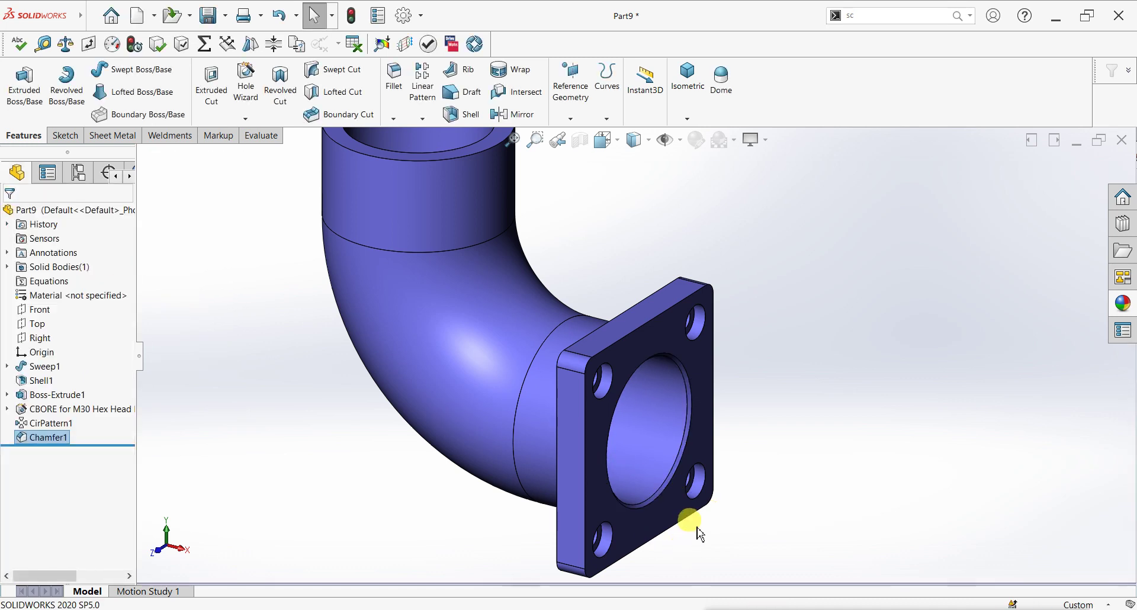
Start a sketch on the pipe's top end face and draw a centre rectangle on the bore centre
mouse_move(691, 523)
middle_mouse_down()
mouse_move(723, 521)
mouse_move(632, 460)
mouse_move(622, 403)
mouse_move(684, 526)
mouse_move(622, 322)
middle_mouse_up()
scroll(617, 272, "up", 3)
scroll(592, 256, "down", 3)
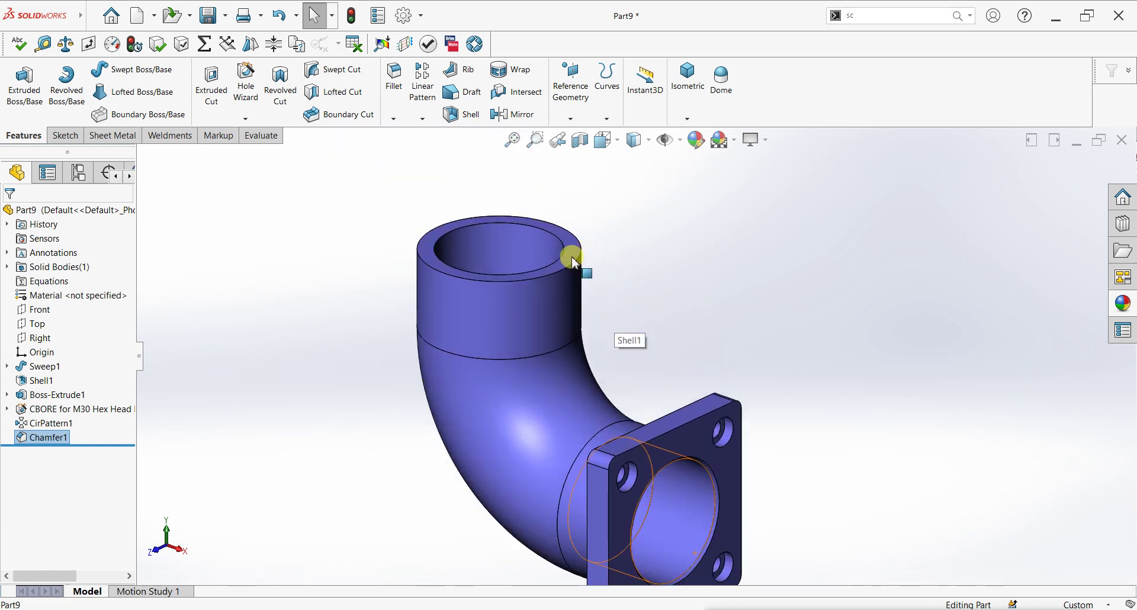
left_click(573, 261)
key("ctrl+8")
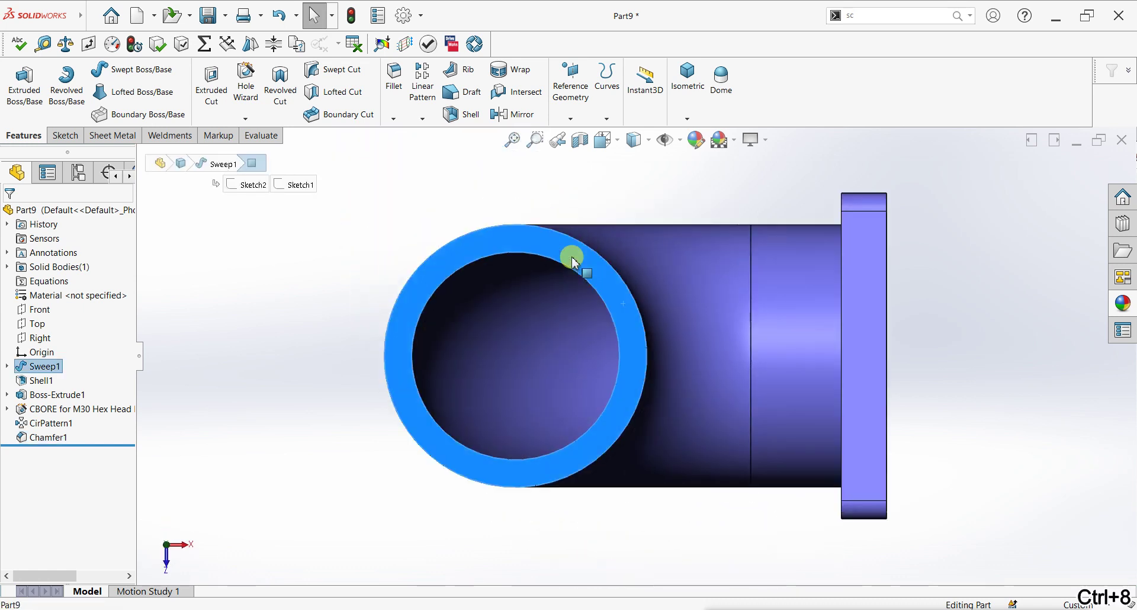
left_click(64, 135)
left_click(17, 80)
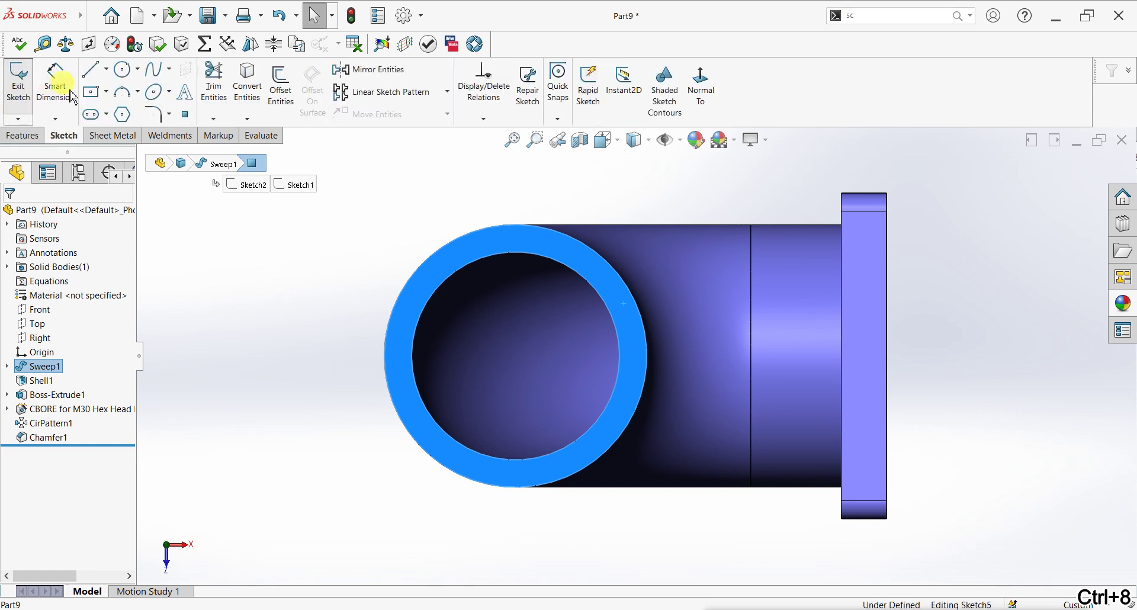
left_click(92, 95)
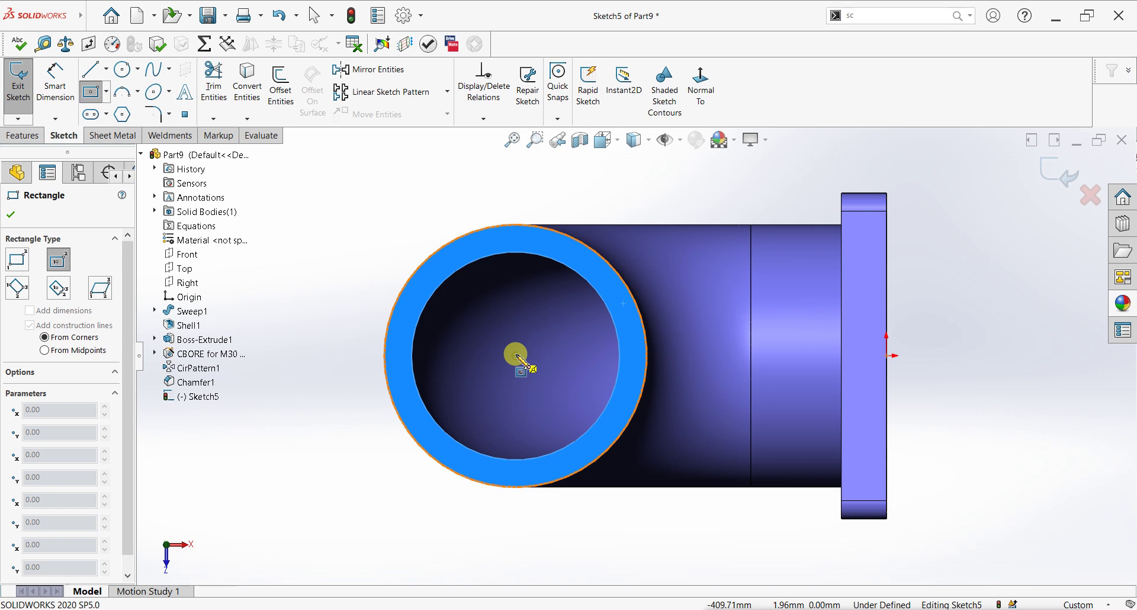
left_click(516, 356)
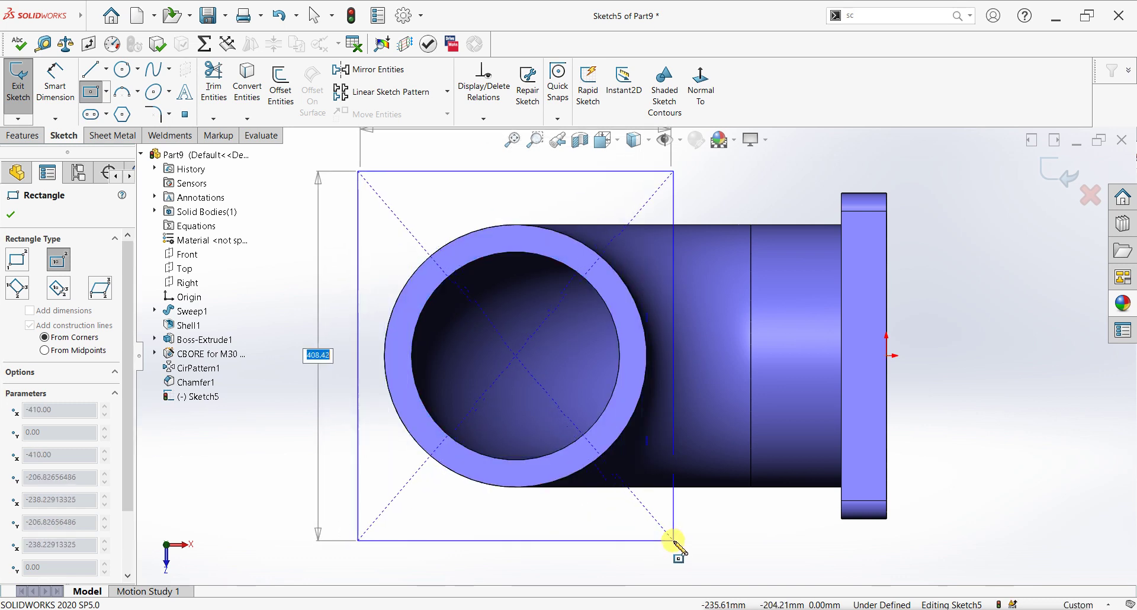
left_click(675, 540)
Dimension the rectangle 360 mm wide and 360 mm high
left_click(55, 80)
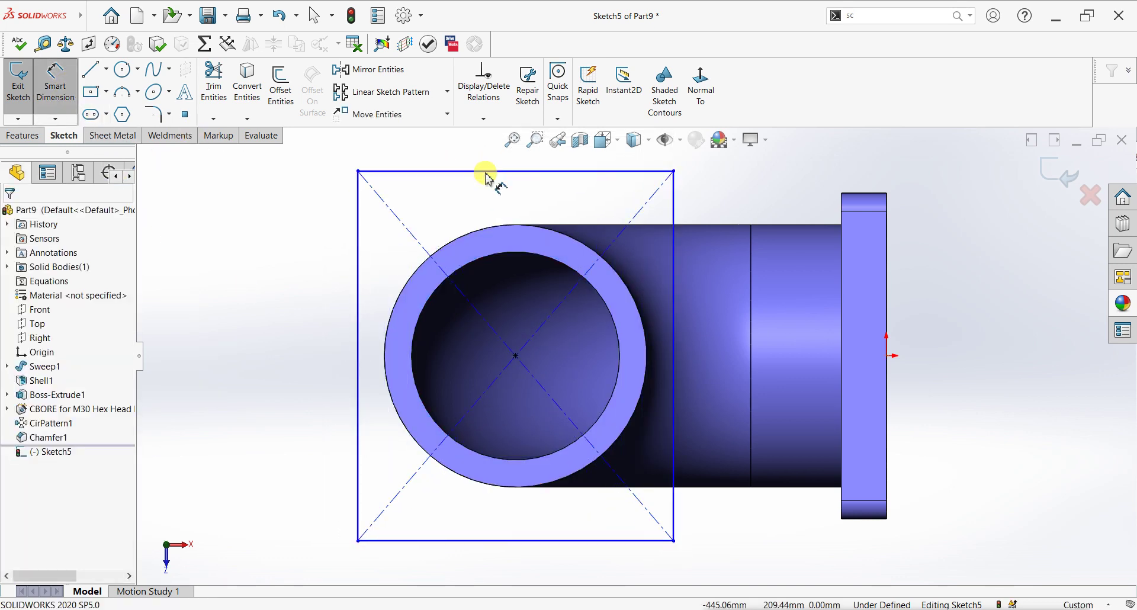
left_click(523, 213)
key("z")
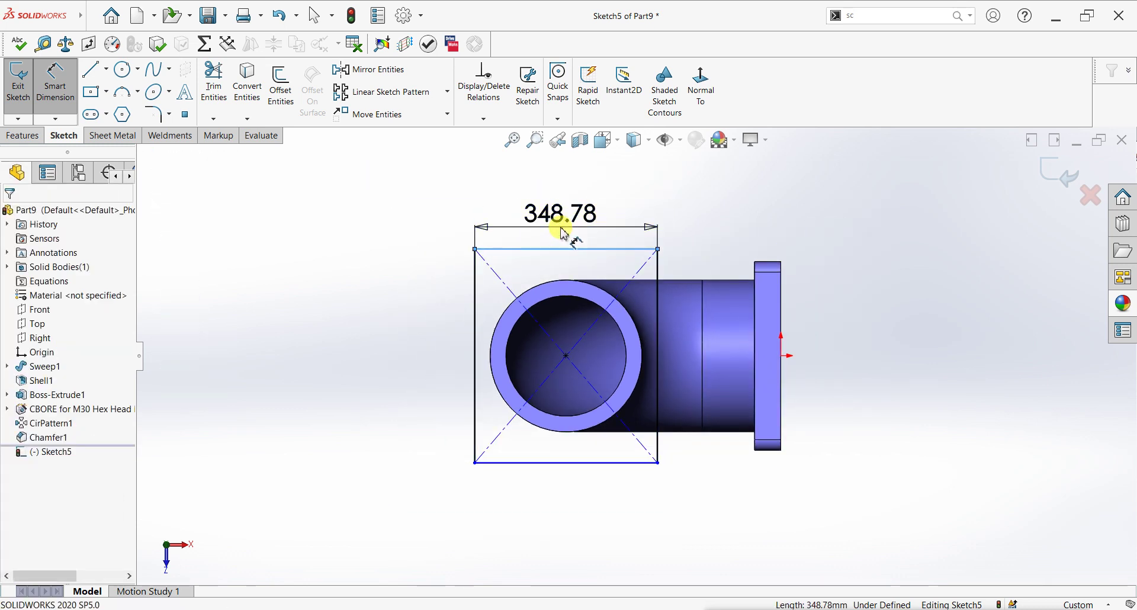
left_click(562, 228)
type("360")
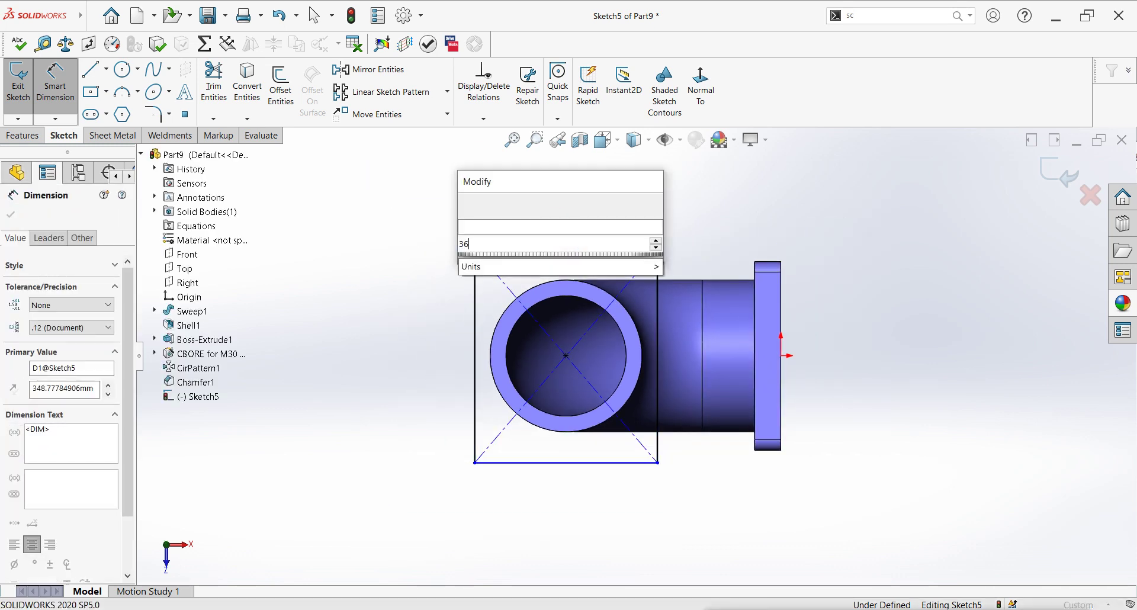
key("Return")
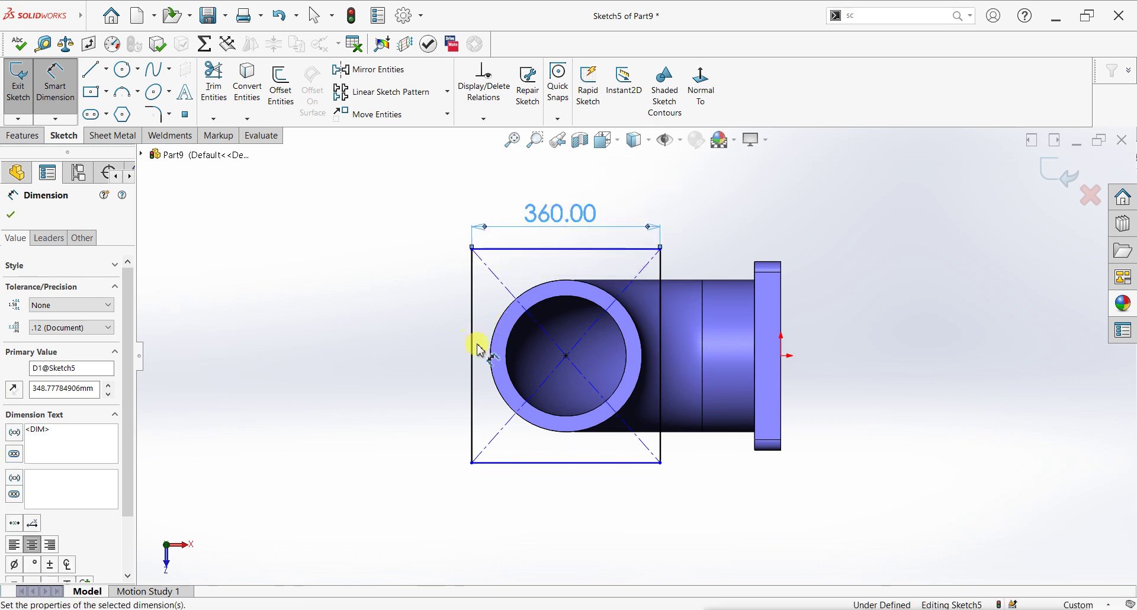
left_click(420, 356)
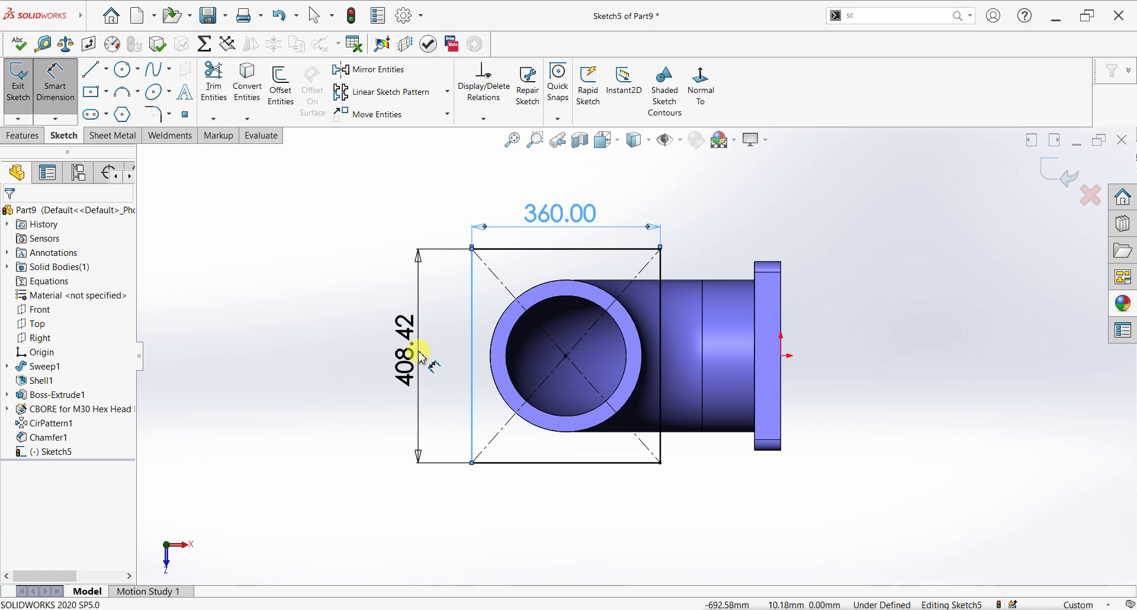
left_click(420, 355)
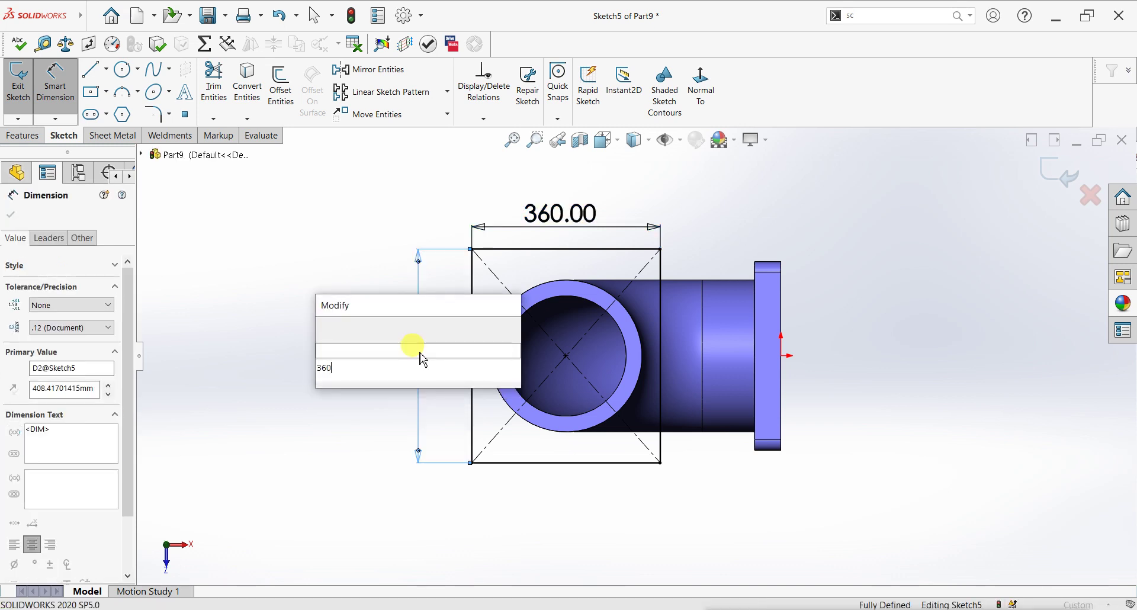
key("Return")
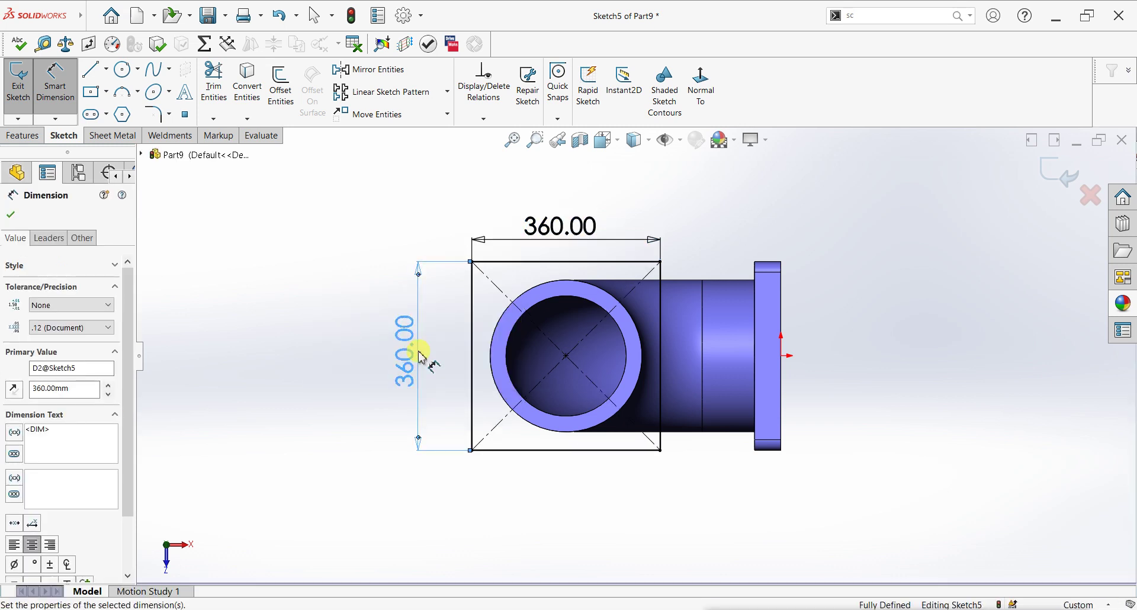
Round the square's four corners with R20 sketch fillets
left_click(13, 215)
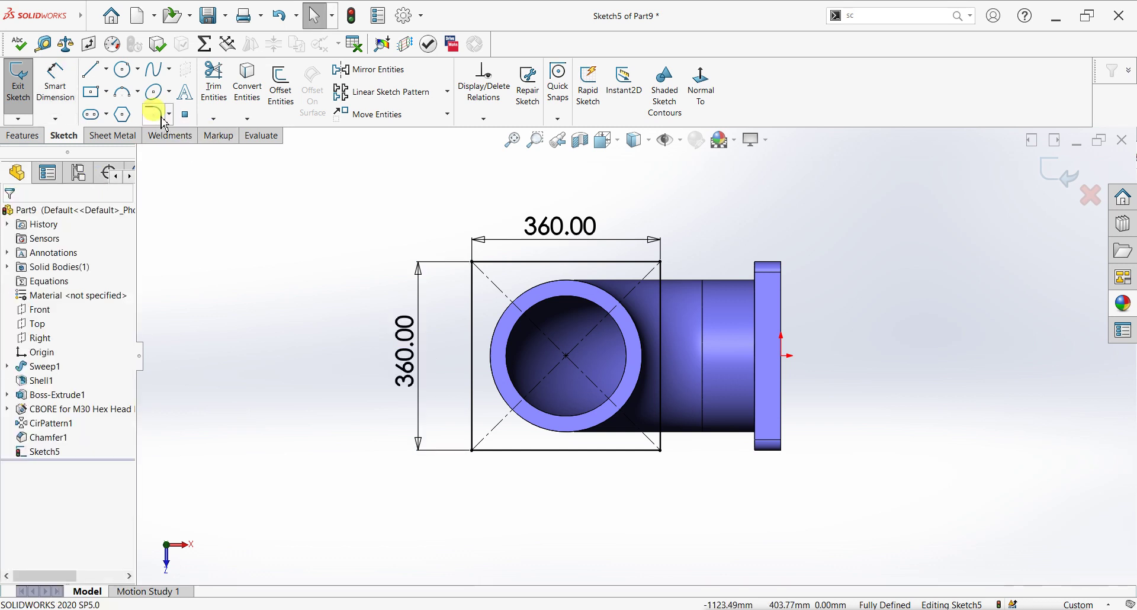
left_click_drag(673, 472, 446, 247)
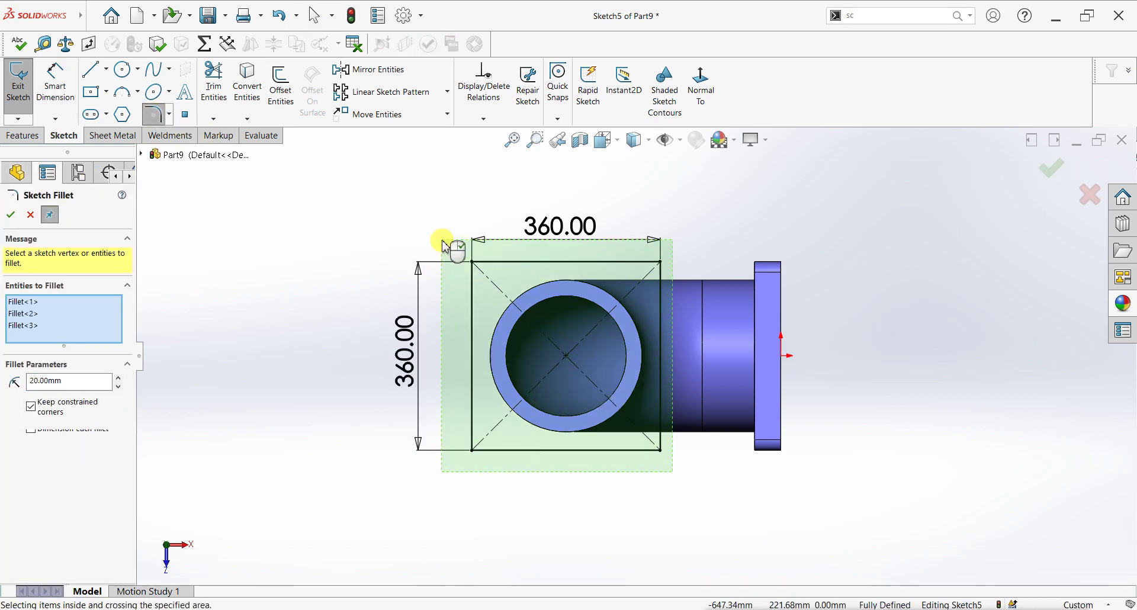
left_click(11, 218)
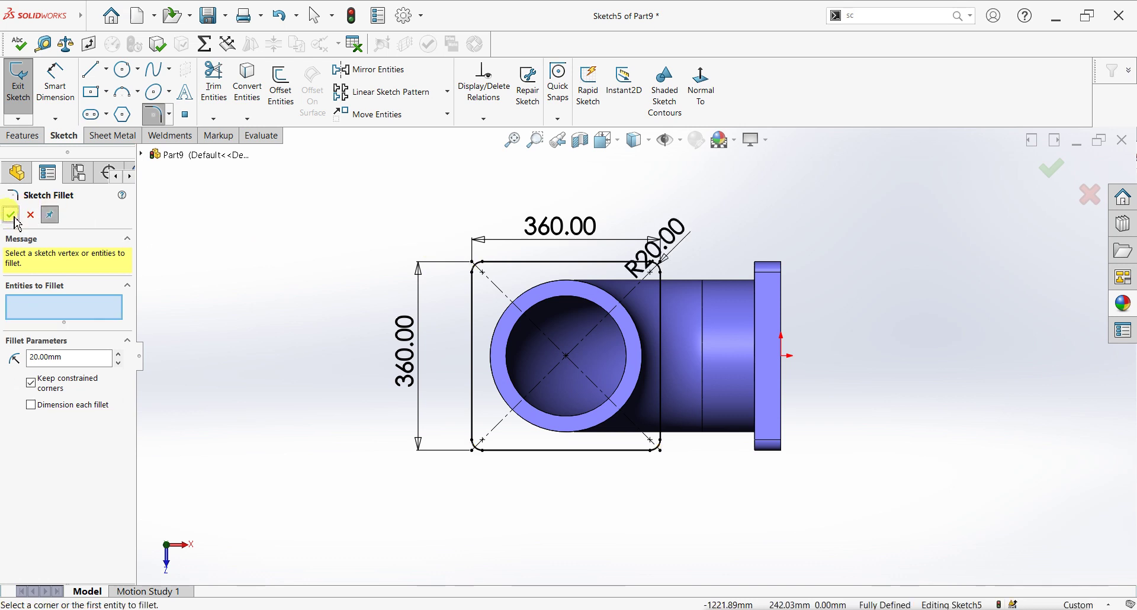
left_click(14, 216)
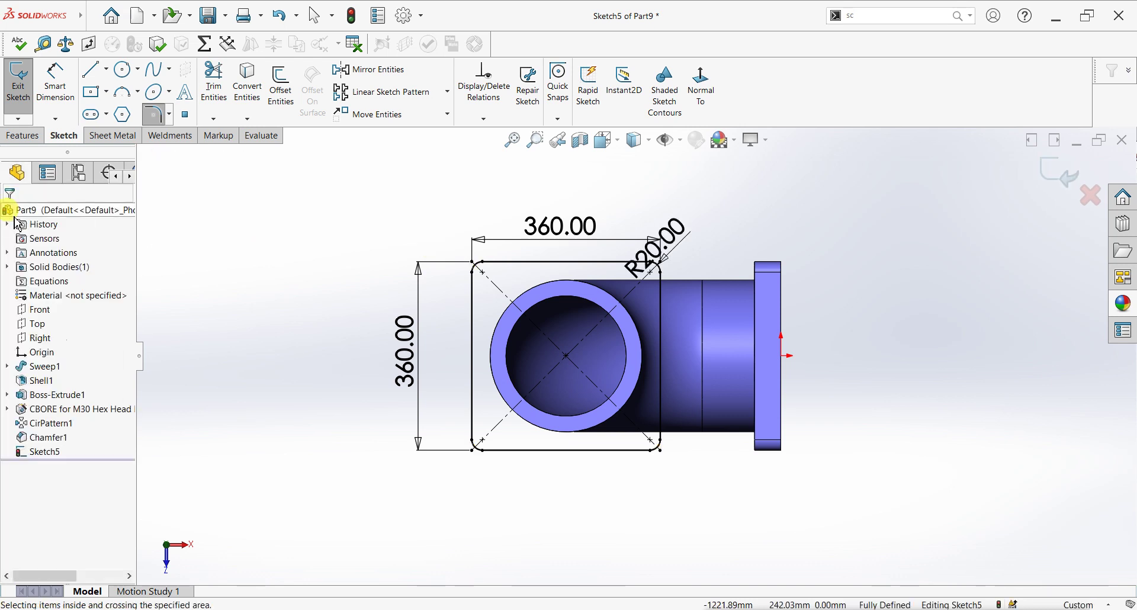
Draw a 145 mm radius circle from the centre along the pipe's outer edge
left_click(128, 82)
left_click_drag(567, 355, 566, 287)
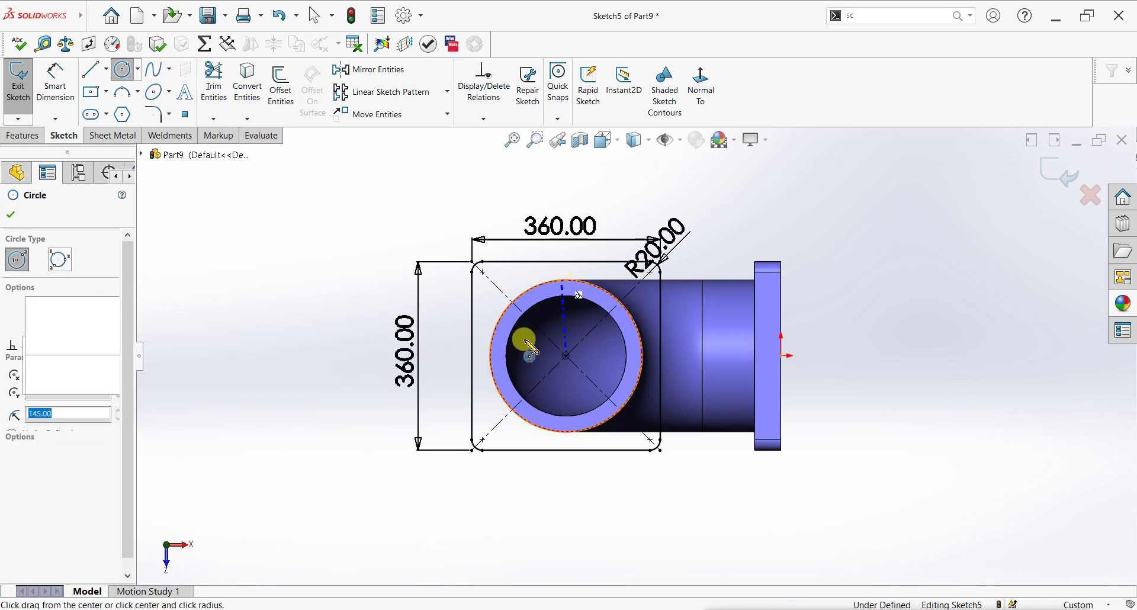
left_click(13, 217)
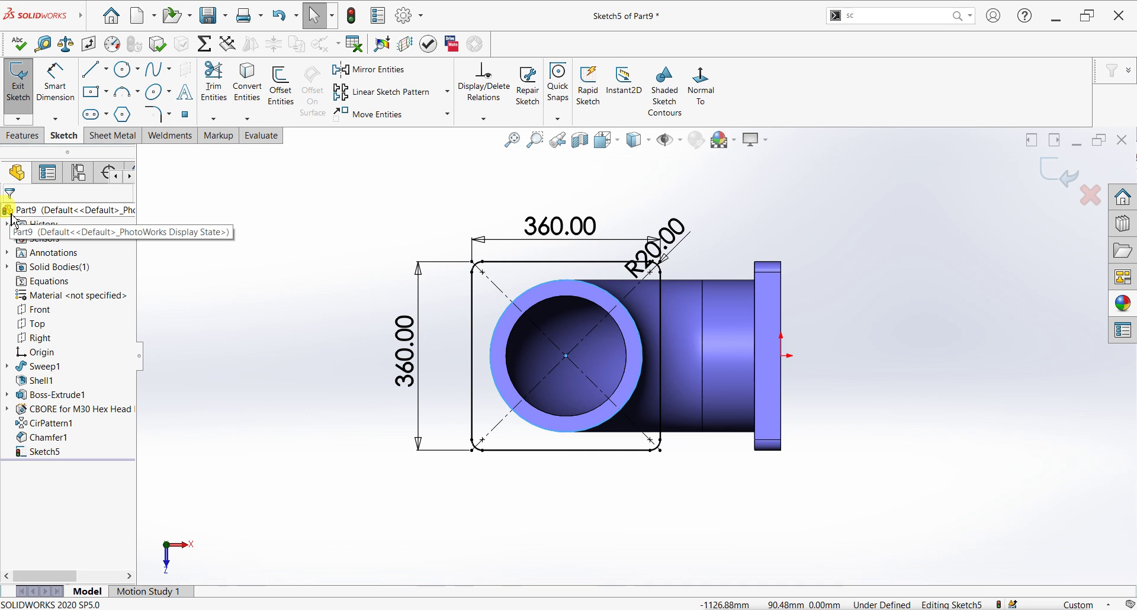
Extrude Sketch5 50 mm downward in reverse direction into the second flange
scroll(763, 305, "down", 1)
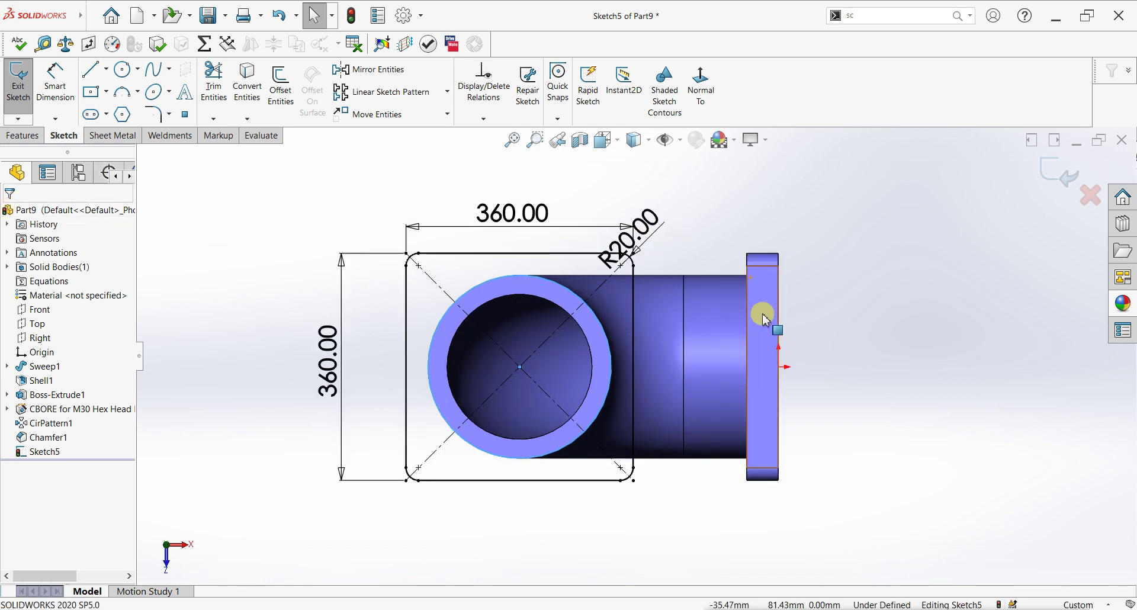
left_click(18, 135)
left_click(18, 107)
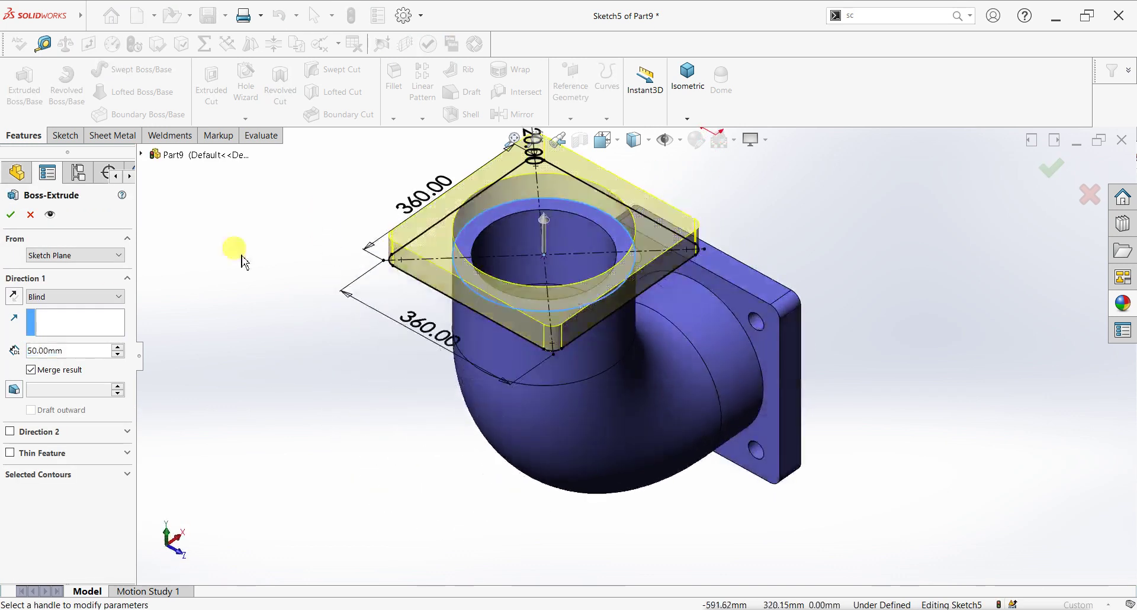
left_click(16, 299)
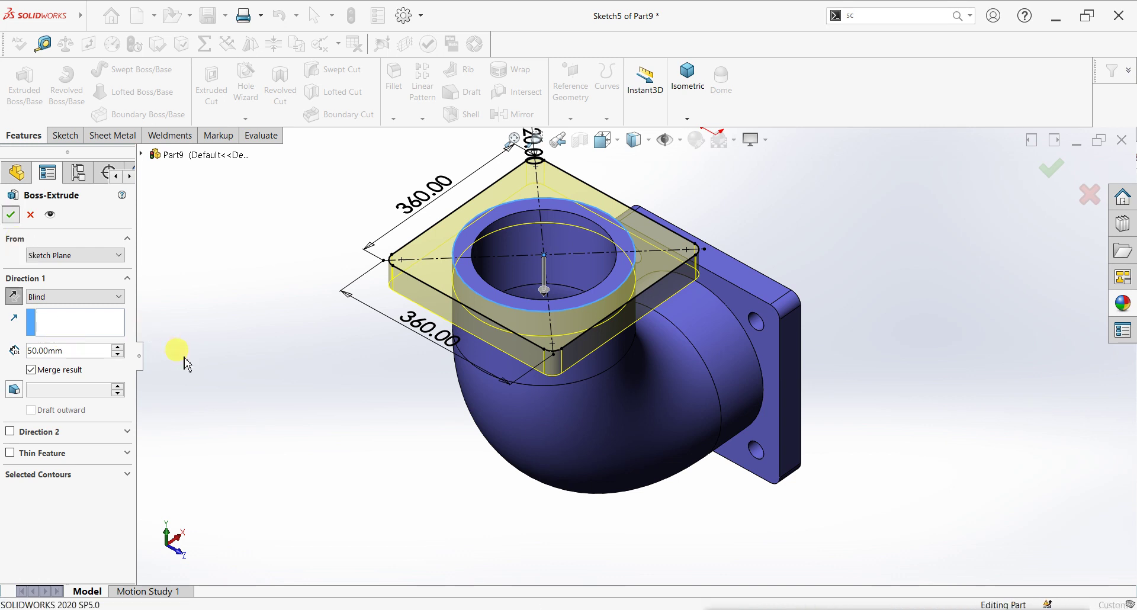
key("Return")
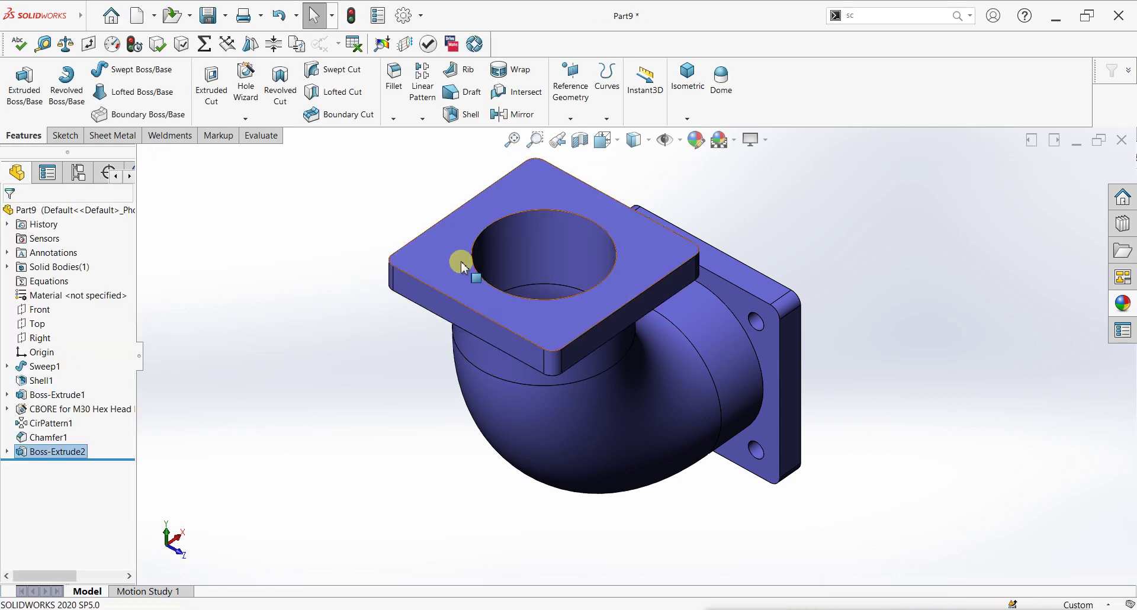
left_click(442, 286)
On the flange's top face, define an ANSI Metric M30 hex-bolt counterbore, blind 50 mm, ready to position
key("ctrl+8")
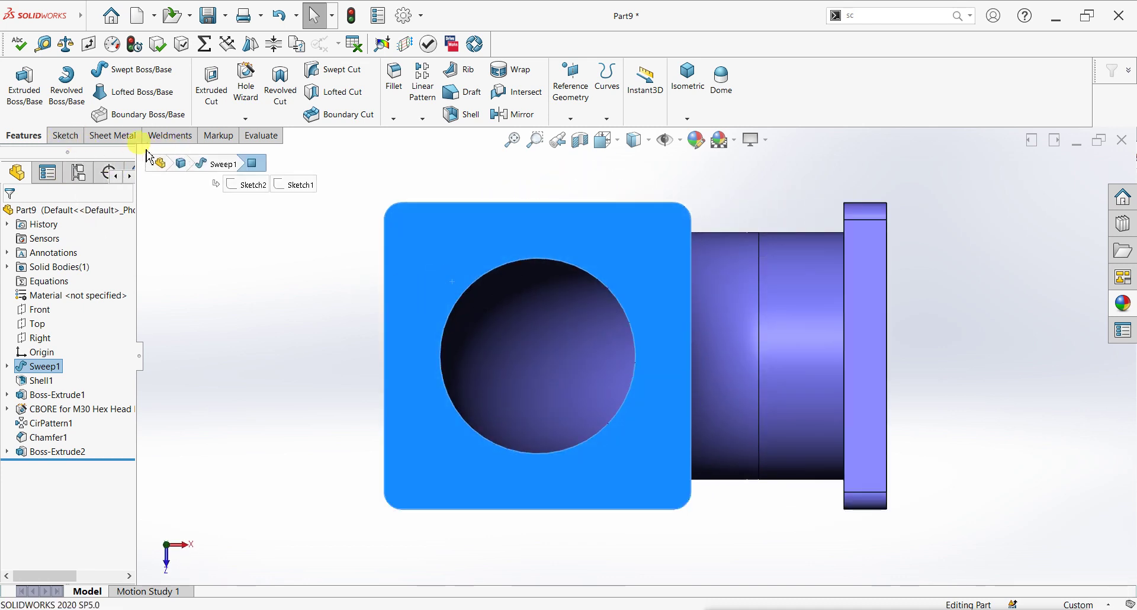
left_click(246, 118)
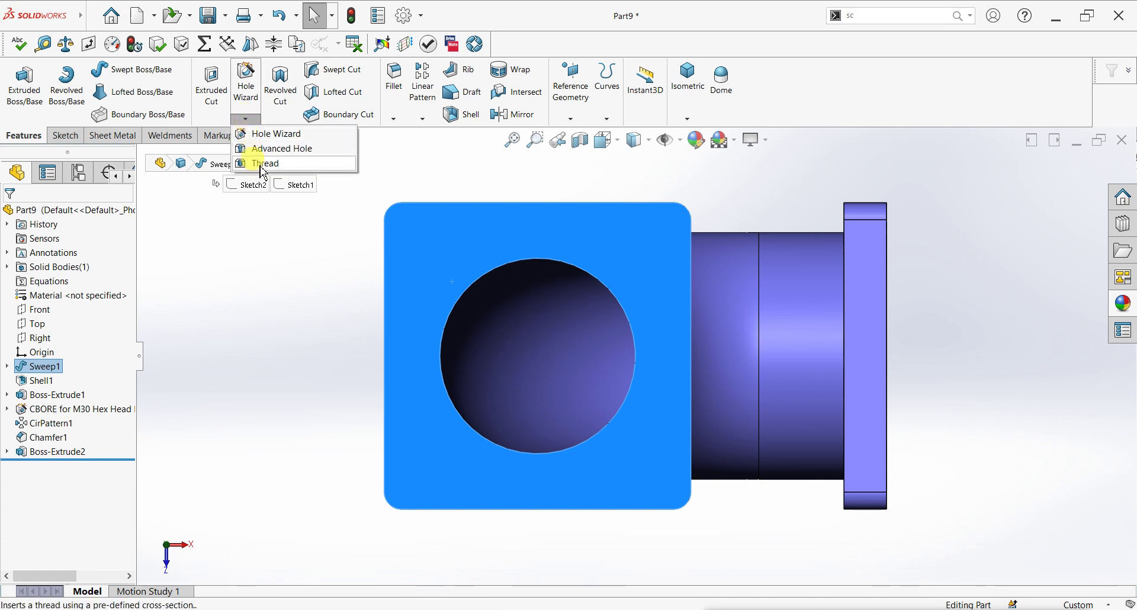
left_click(270, 134)
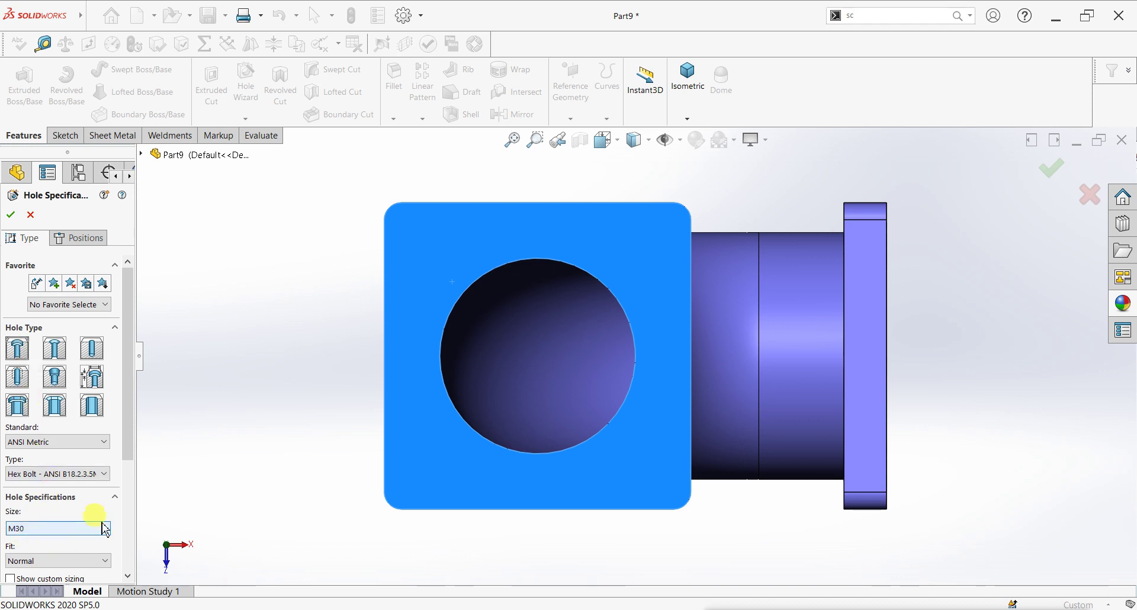
left_click_drag(127, 438, 131, 546)
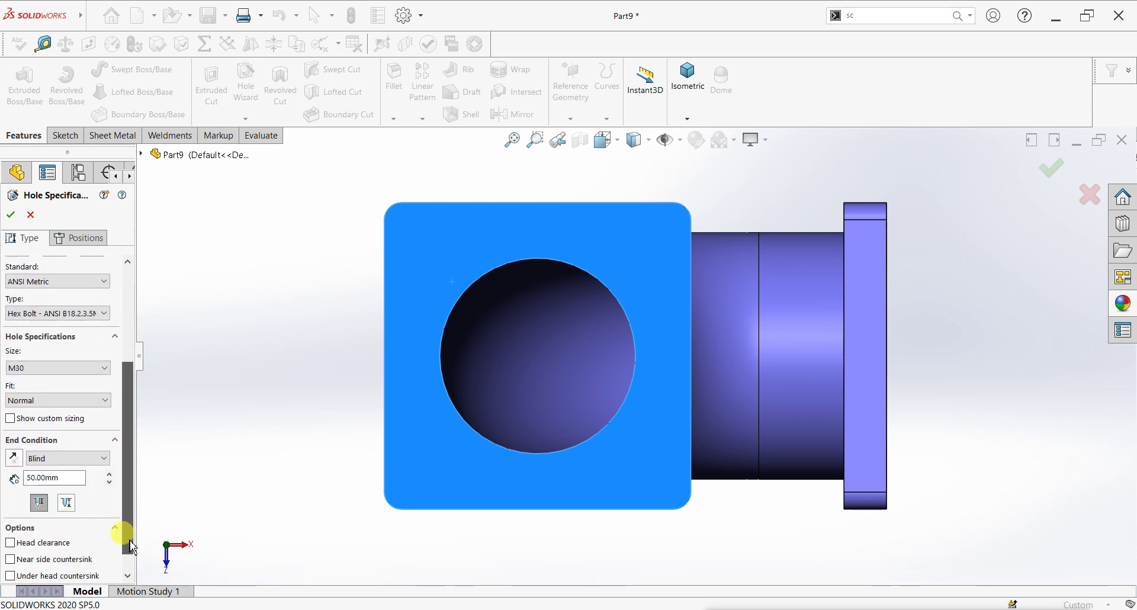
left_click(71, 238)
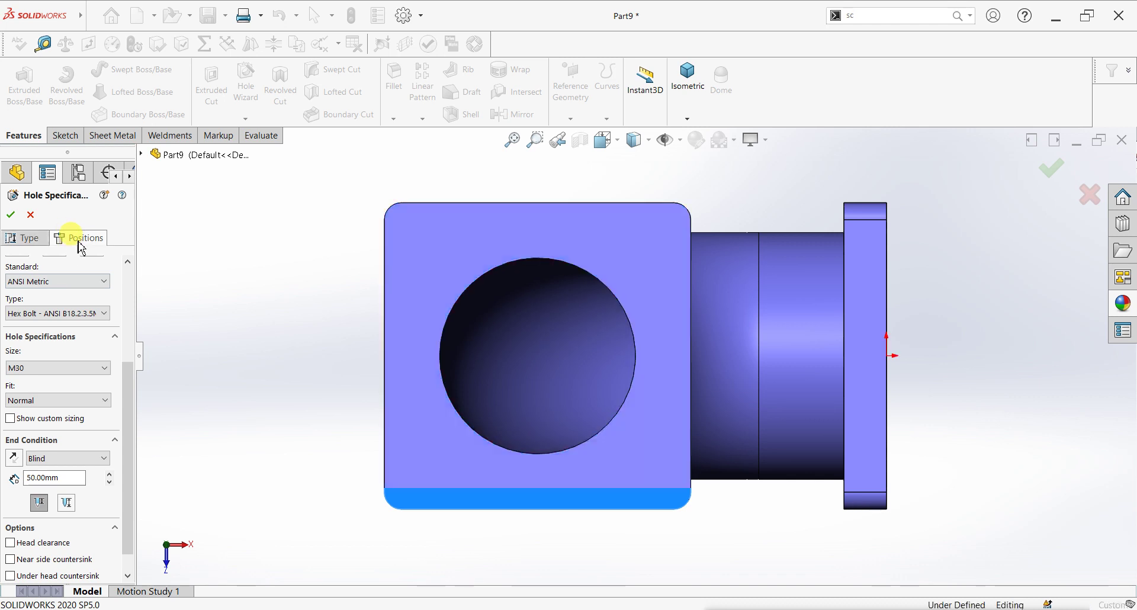
Place the hole centre near the top-left corner and dimension it 50 mm from the top edge
left_click(409, 238)
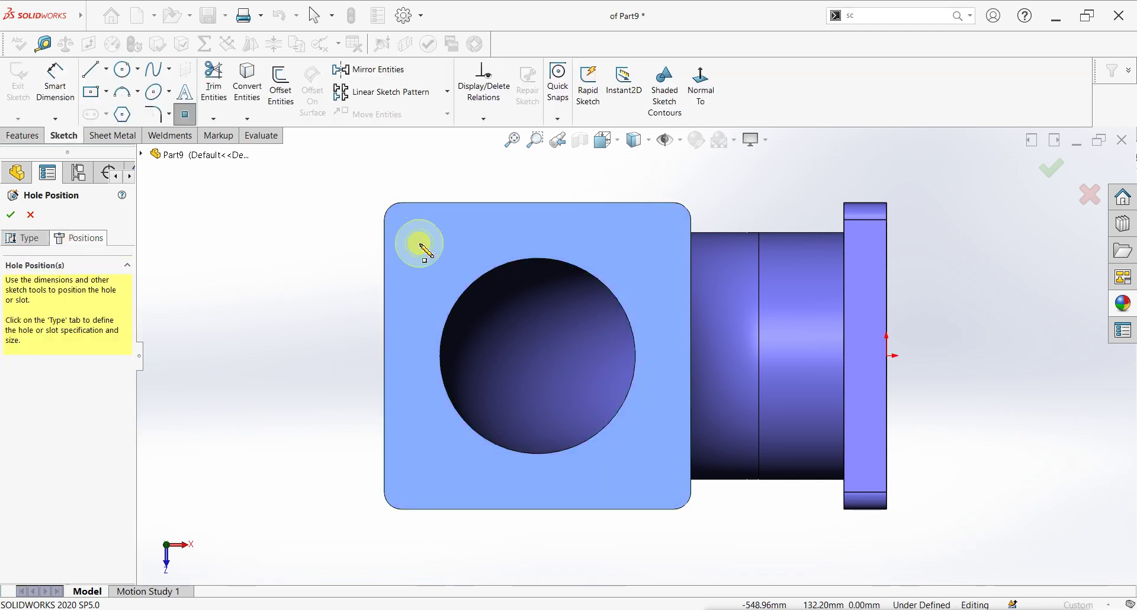
left_click(420, 243)
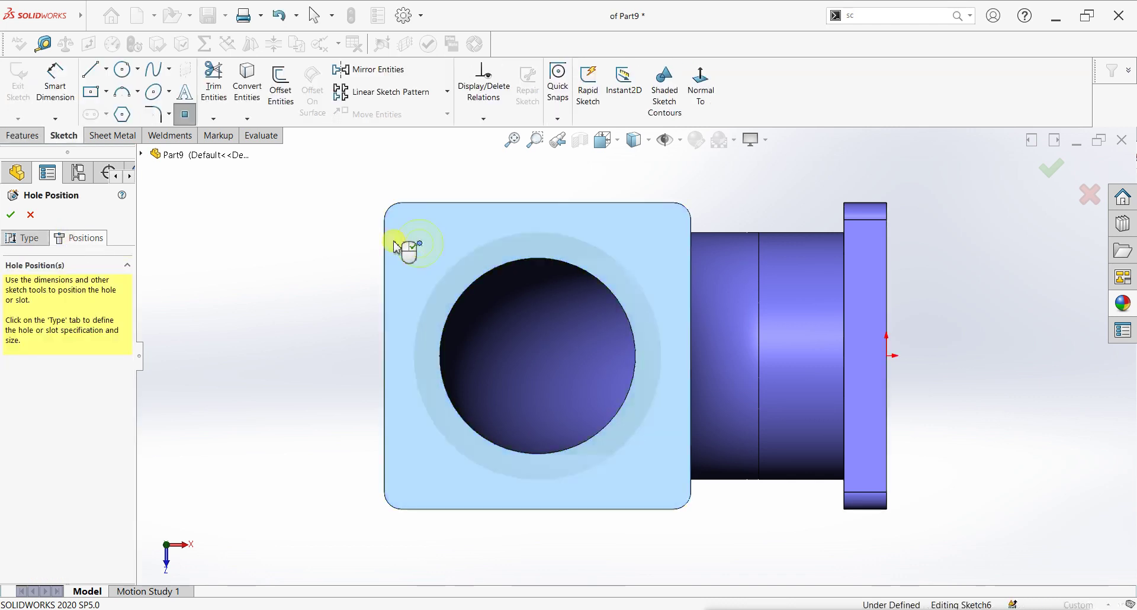
left_click(45, 91)
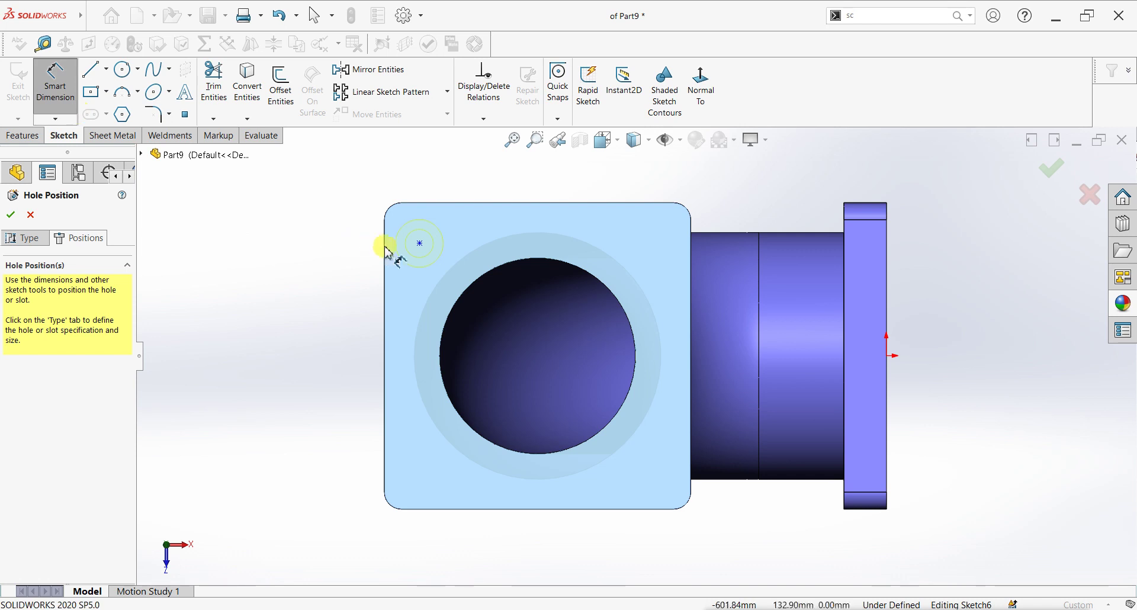
left_click(420, 204)
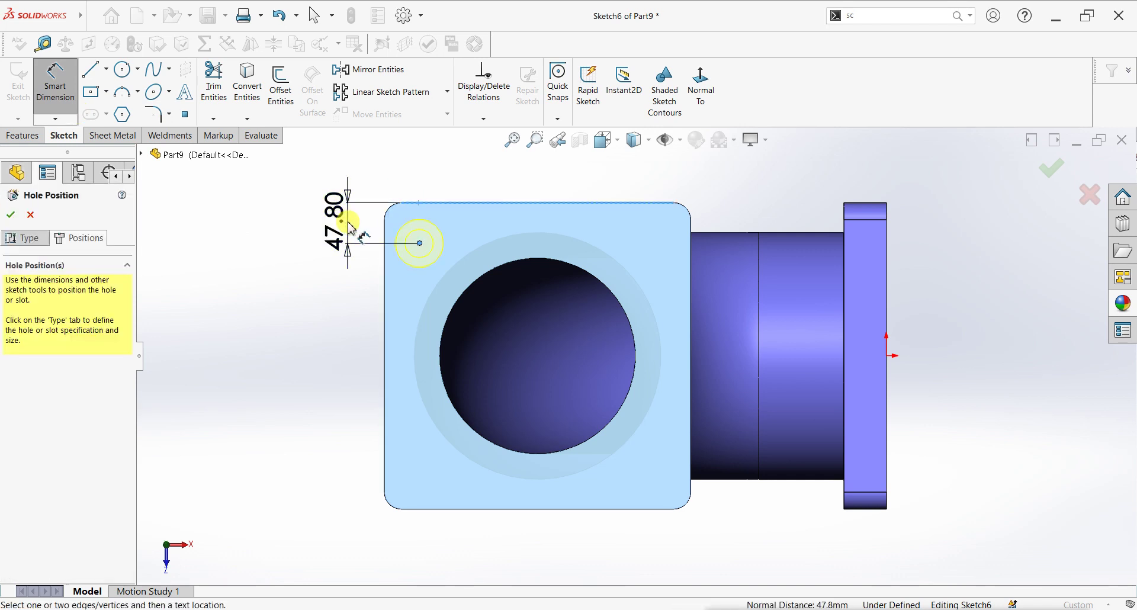
left_click(349, 228)
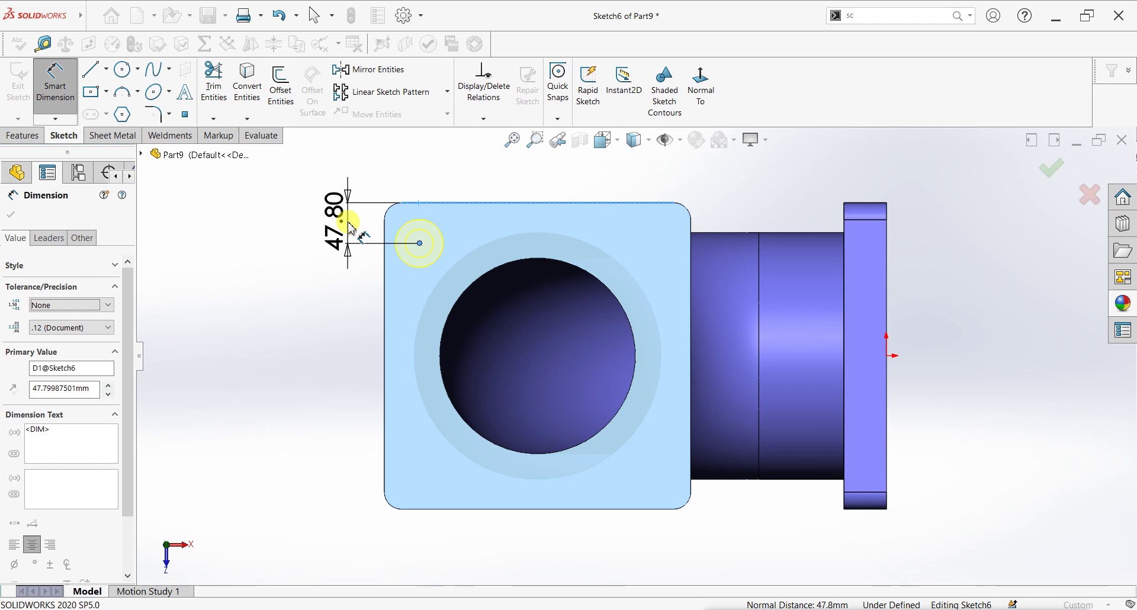
type("50")
key("Return")
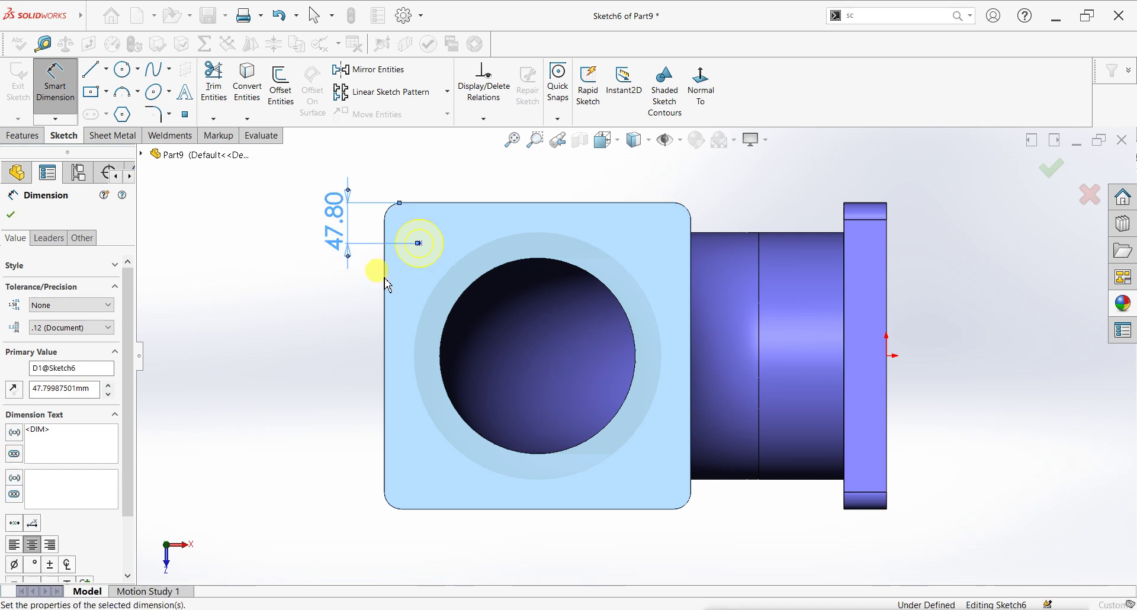
Dimension the hole centre 50 mm from the flange's left edge and finish the hole
left_click(385, 285)
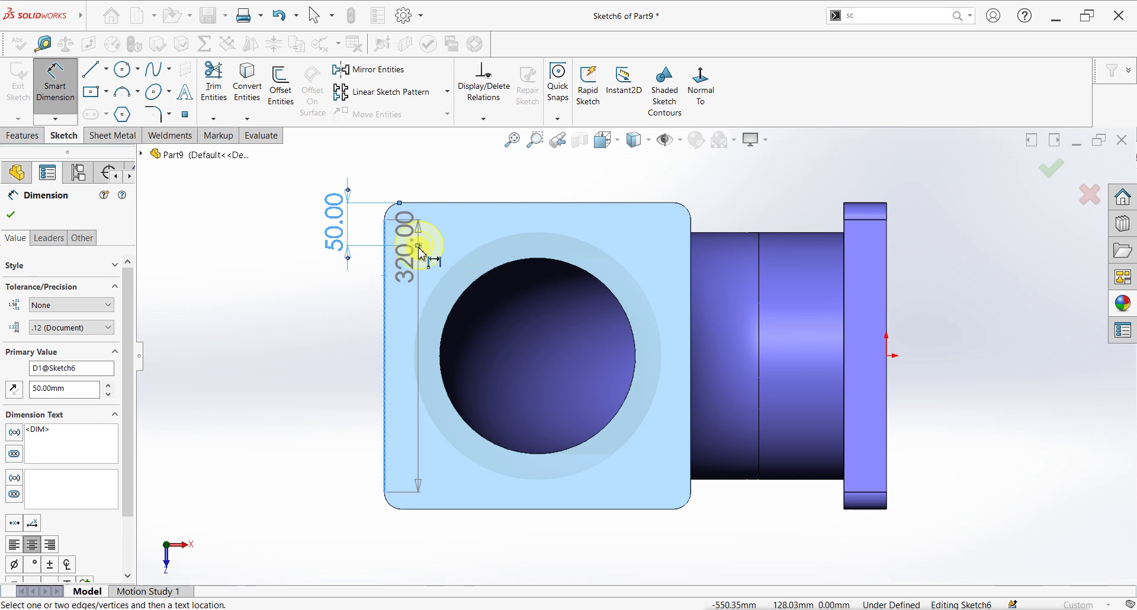
key("Escape")
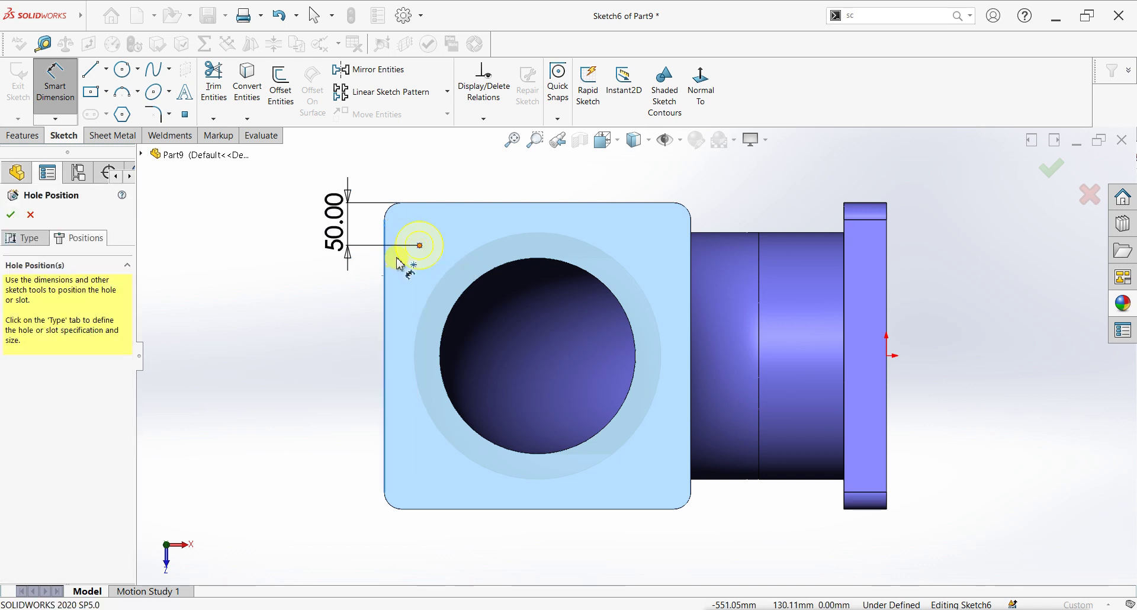
left_click(400, 262)
left_click(386, 267)
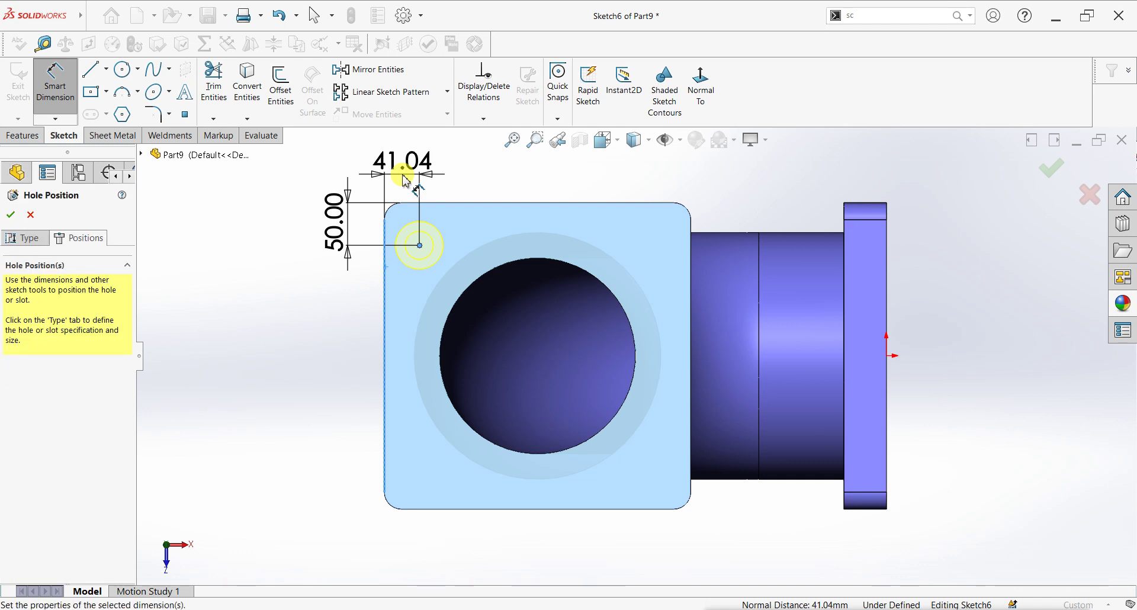
left_click(405, 181)
type("50")
key("Return")
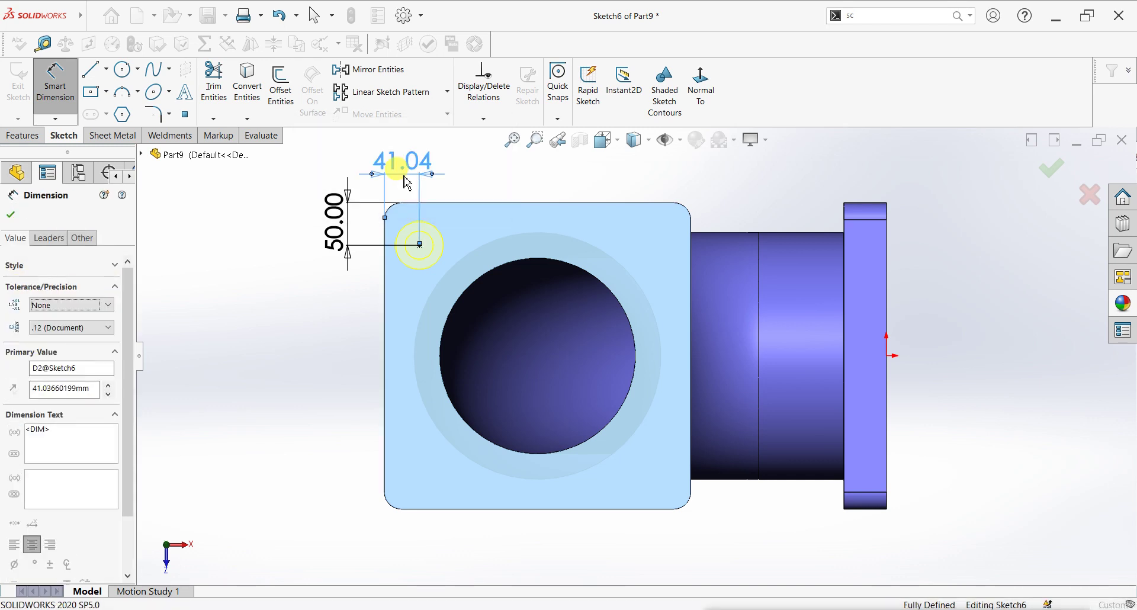
left_click(14, 217)
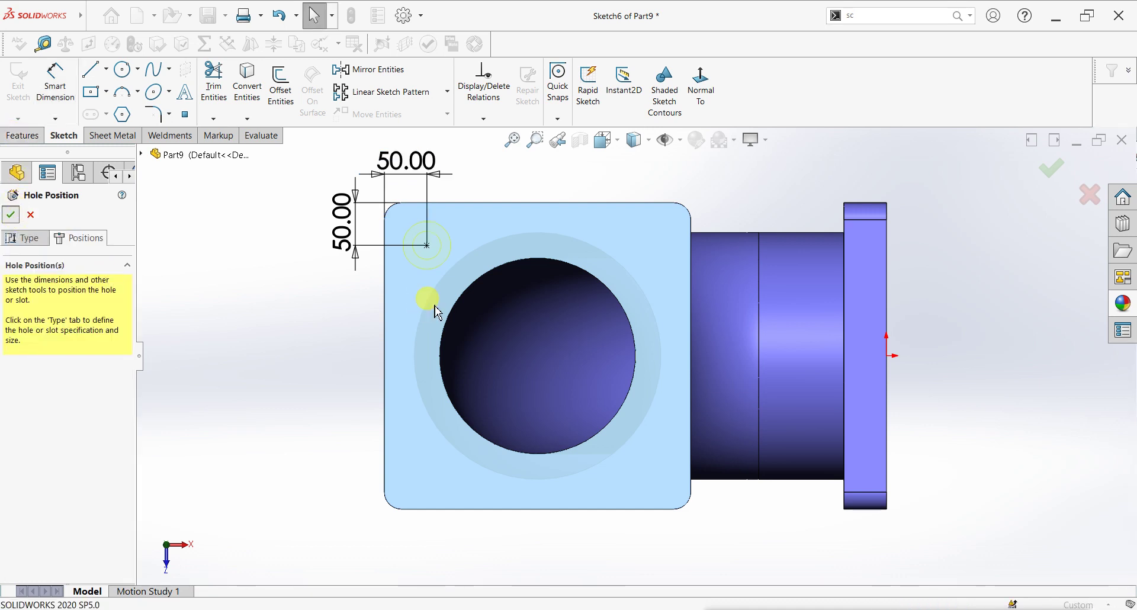
Orbit and zoom to view the new corner hole, then pick Circular Pattern from the pattern dropdown
mouse_move(264, 363)
middle_mouse_down()
mouse_move(329, 205)
mouse_move(297, 228)
middle_mouse_up()
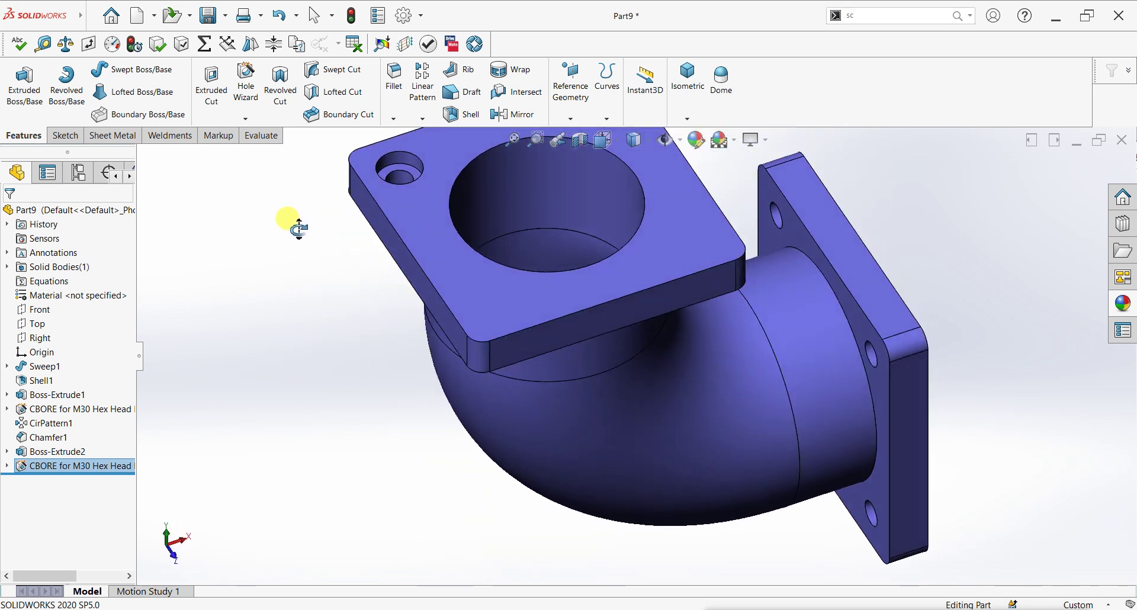
scroll(581, 326, "up", 3)
scroll(622, 370, "up", 2)
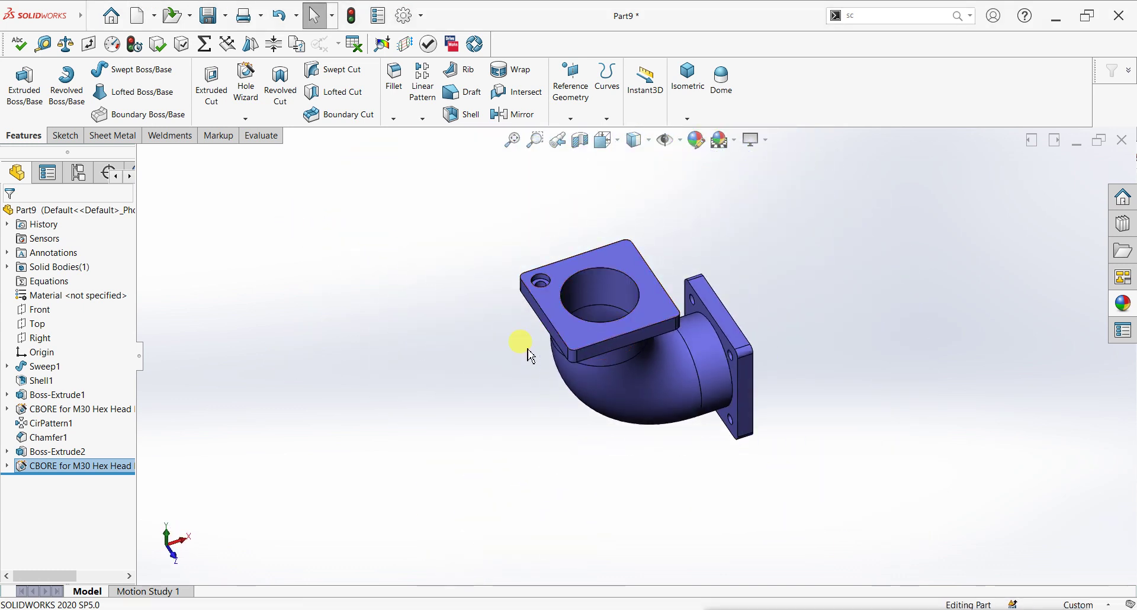
scroll(754, 317, "down", 1)
mouse_move(804, 391)
middle_mouse_down()
mouse_move(710, 406)
mouse_move(624, 287)
mouse_move(548, 297)
mouse_move(741, 351)
mouse_move(741, 381)
mouse_move(752, 381)
middle_mouse_up()
scroll(763, 304, "down", 1)
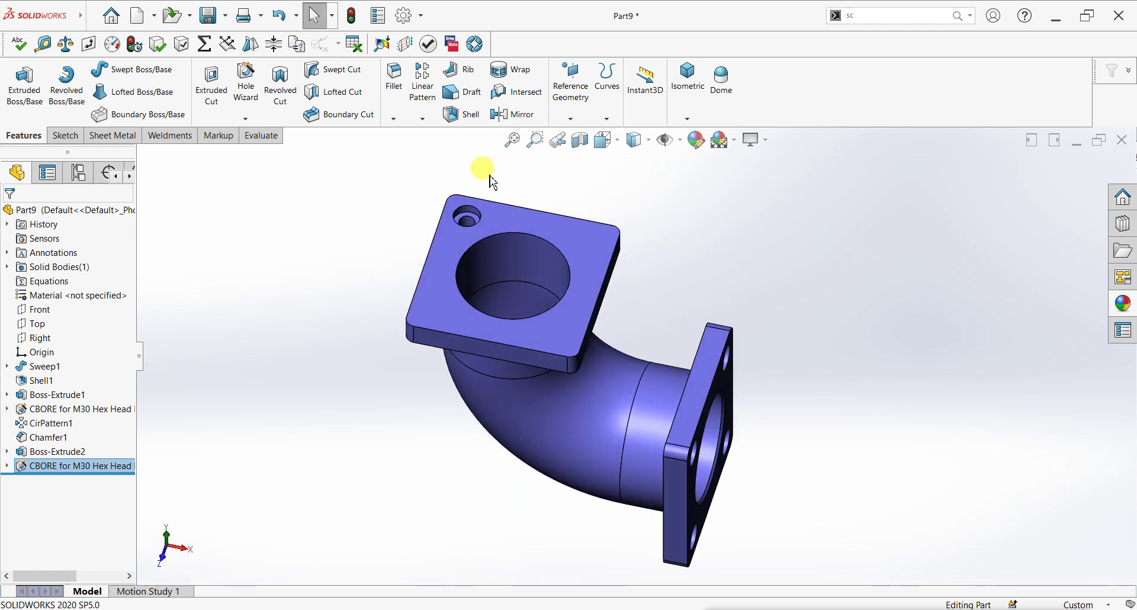
left_click(422, 119)
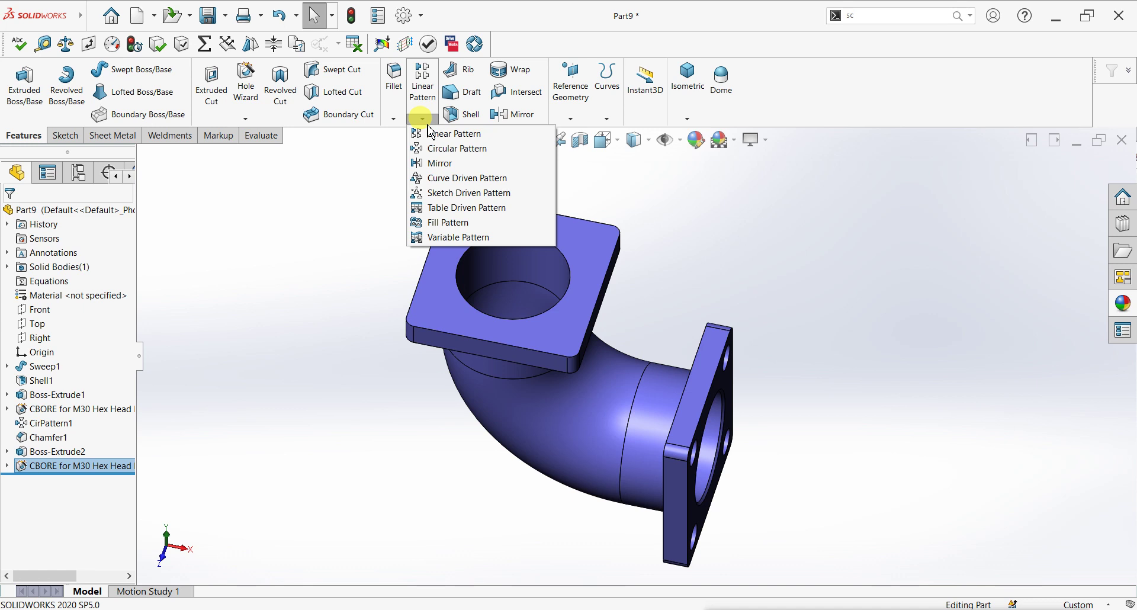
Circular-pattern the second M30 counterbore 4 times over 360° around the bore edge
left_click(524, 240)
left_click(57, 418)
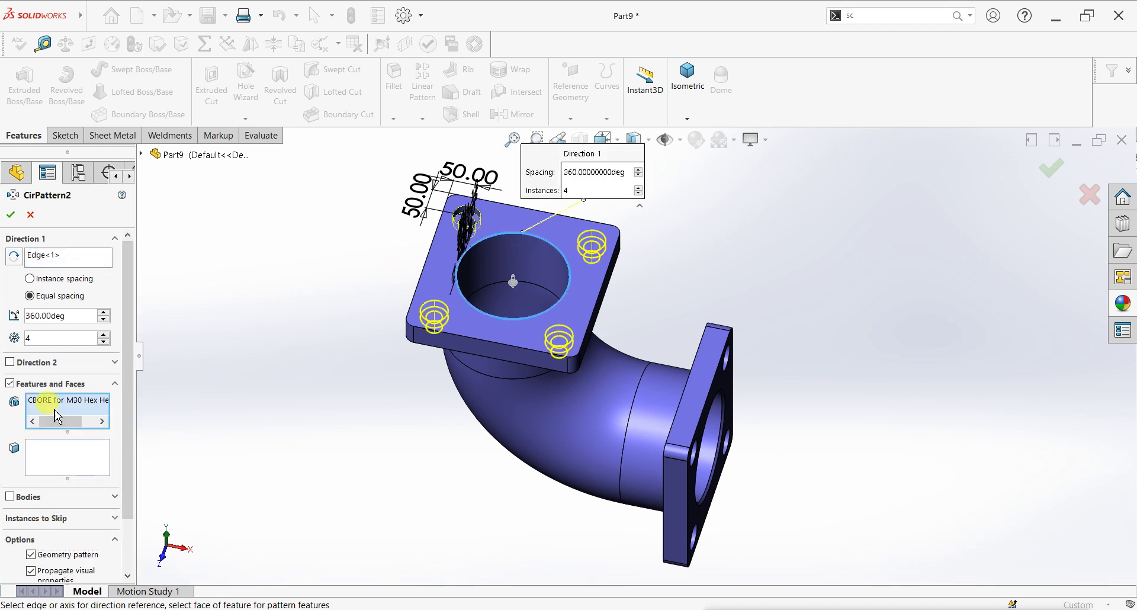
key("Delete")
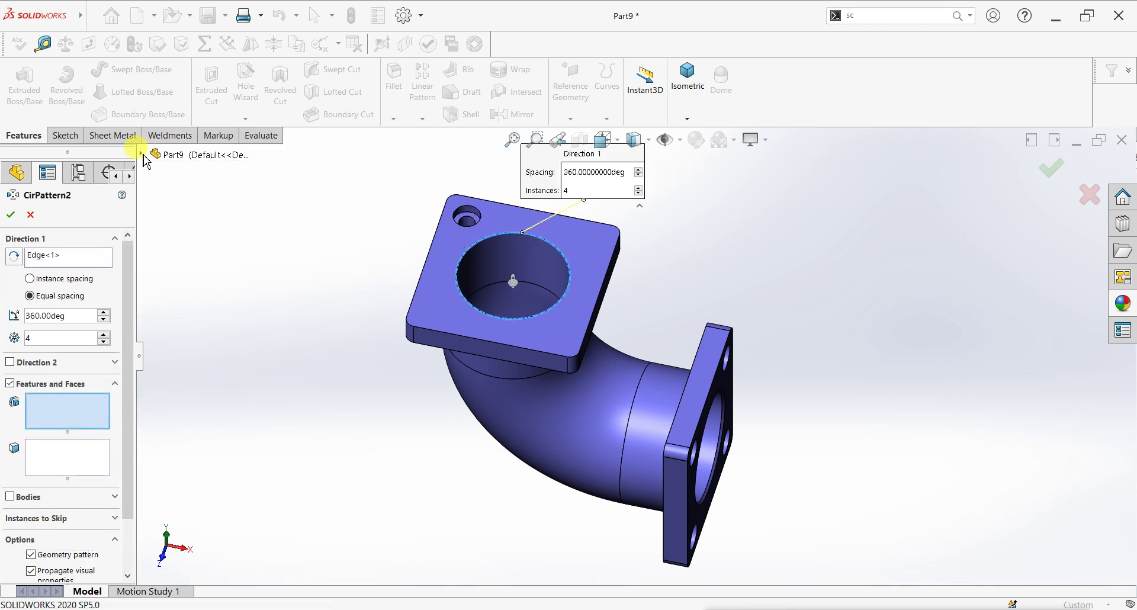
left_click(141, 153)
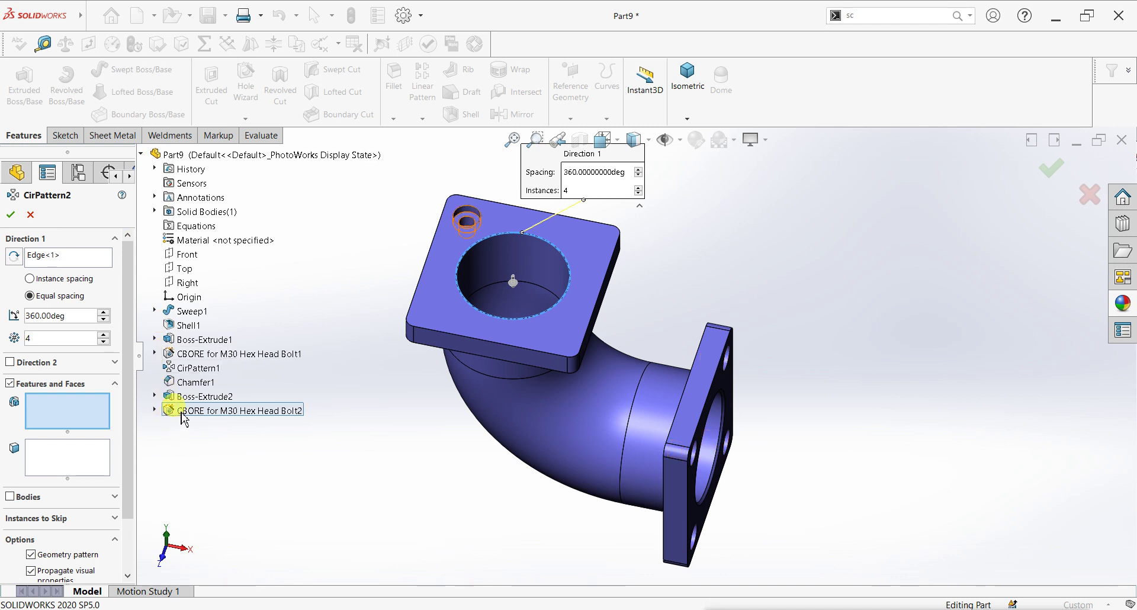
left_click(201, 411)
left_click(14, 216)
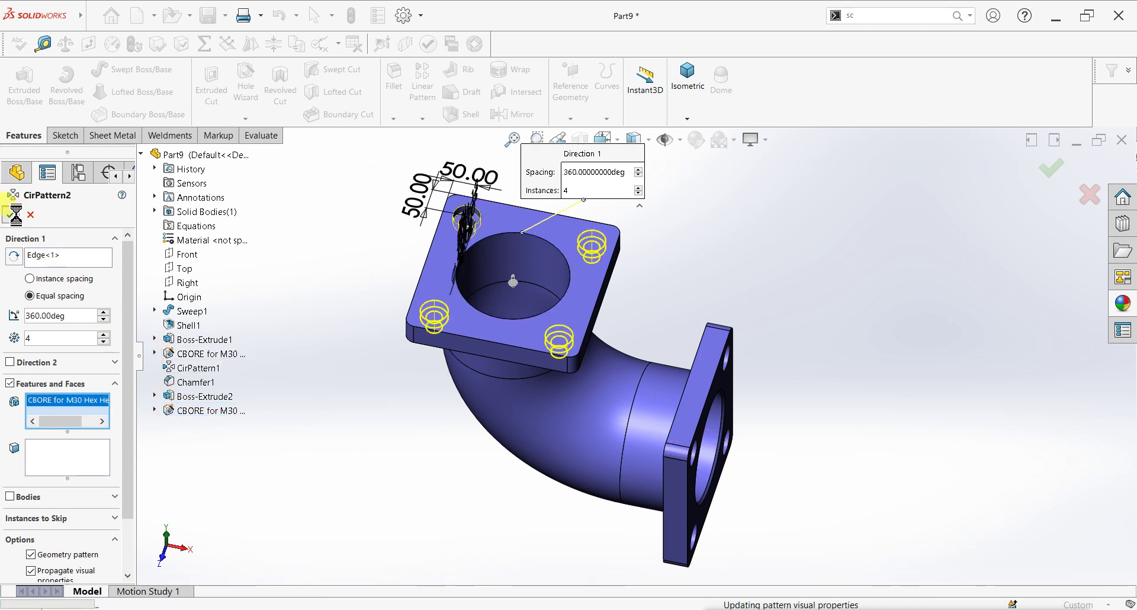
mouse_move(813, 463)
middle_mouse_down()
mouse_move(754, 348)
mouse_move(787, 401)
mouse_move(666, 222)
middle_mouse_up()
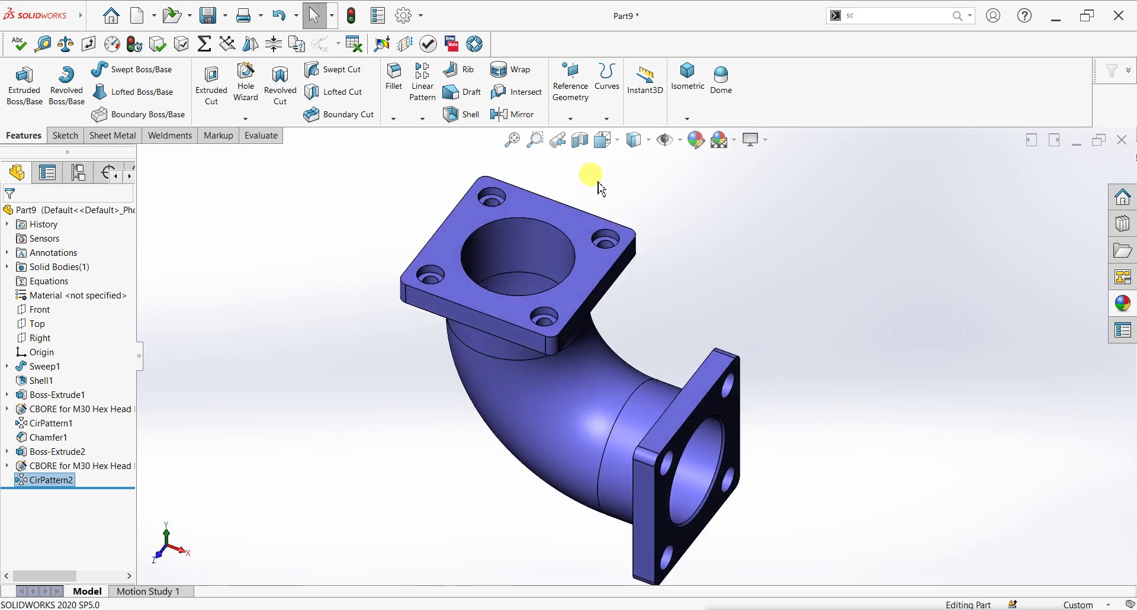
scroll(589, 177, "down", 2)
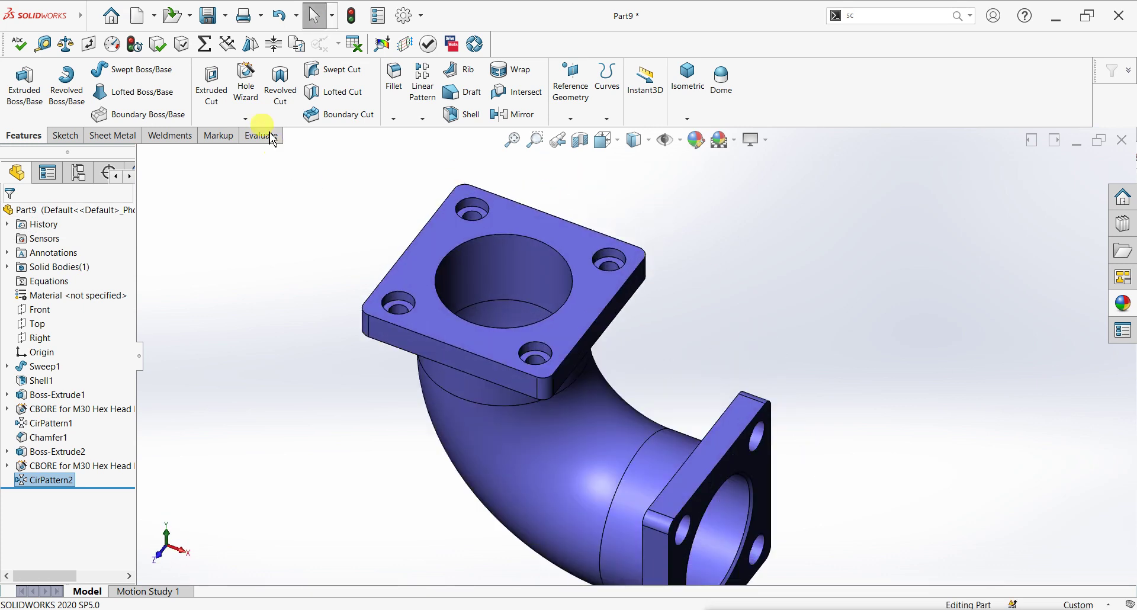
Chamfer the second flange's top bore edge 5 mm at 45°
left_click(393, 118)
left_click(414, 149)
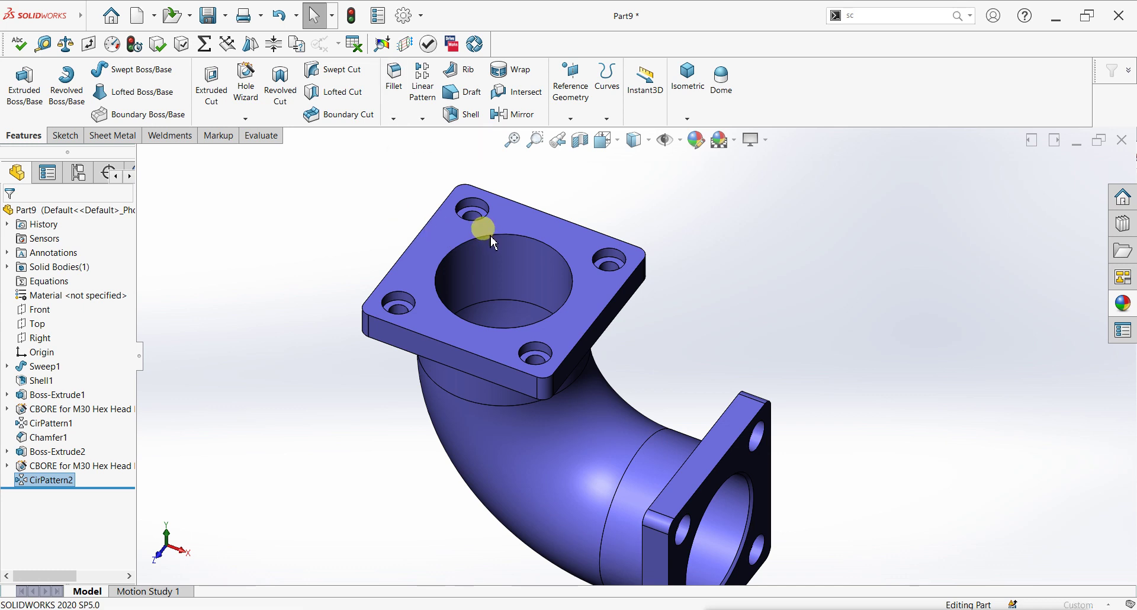
left_click(491, 236)
left_click(72, 282)
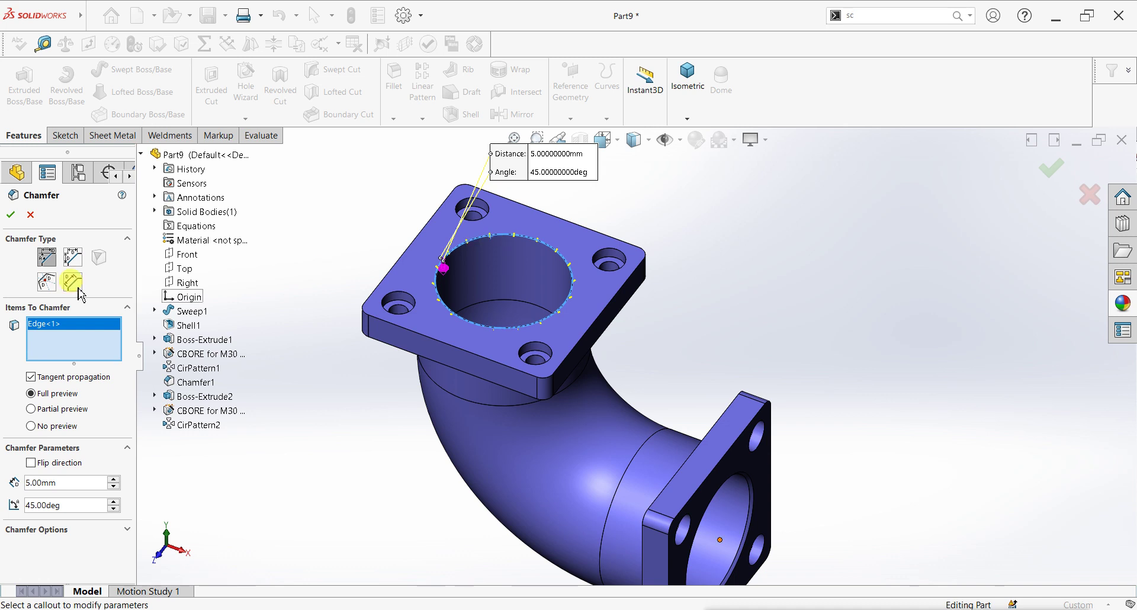
left_click(12, 216)
scroll(640, 415, "up", 3)
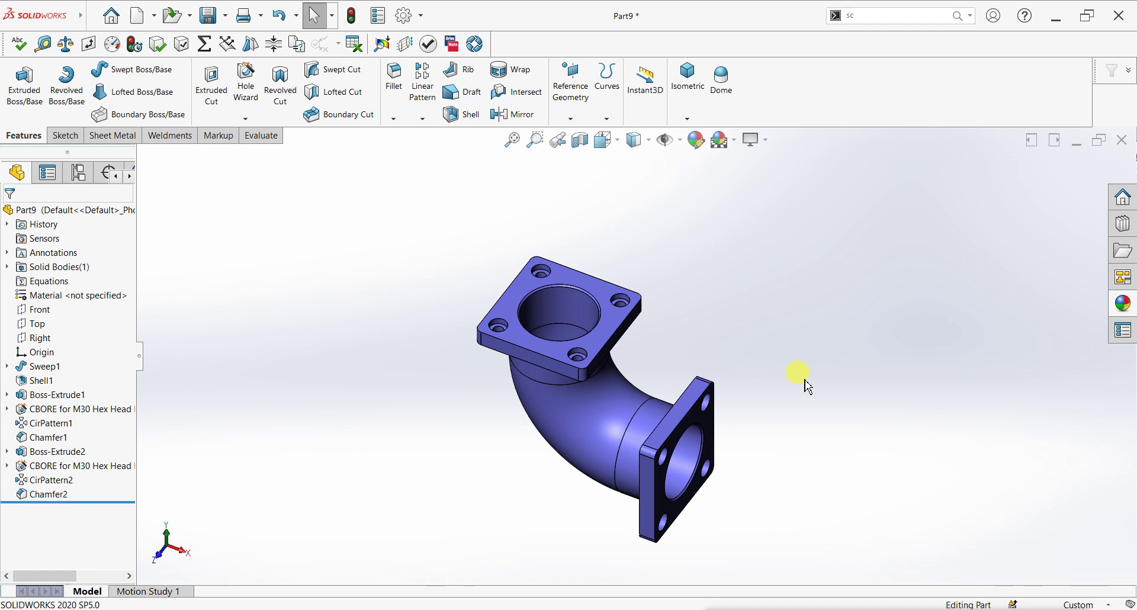
Show the elbow in isometric view with RealView Graphics and shadows in shaded mode
key("space")
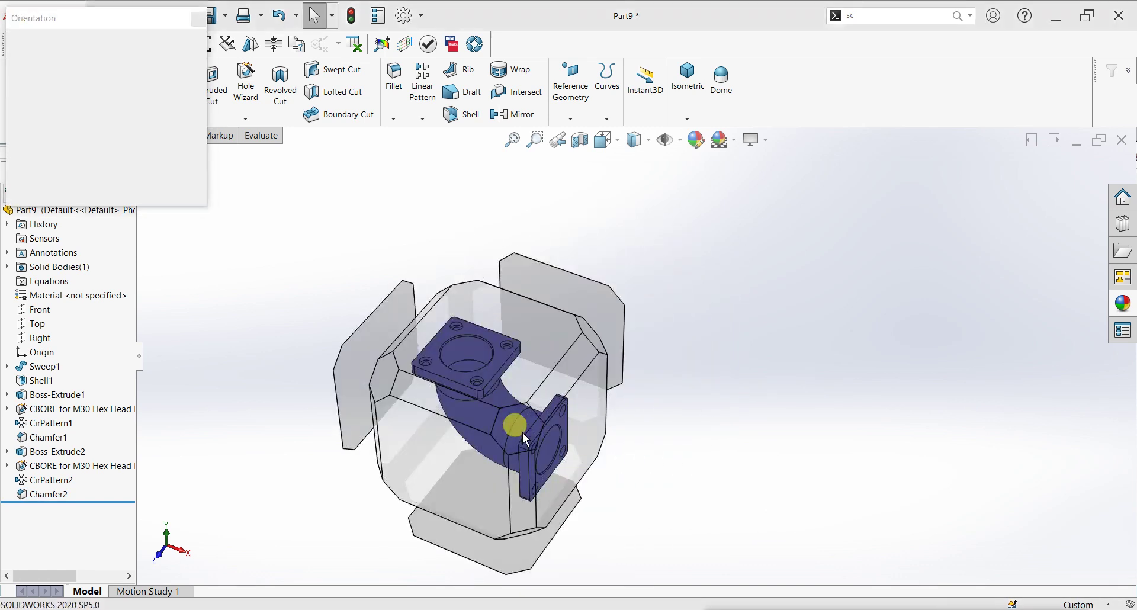
left_click(523, 434)
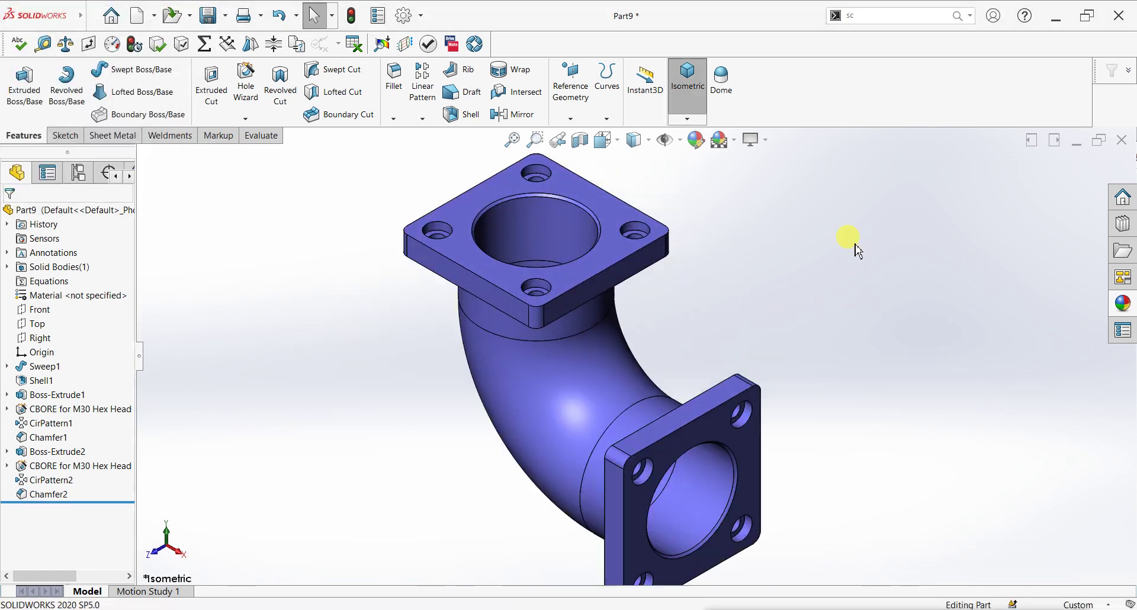
left_click(760, 143)
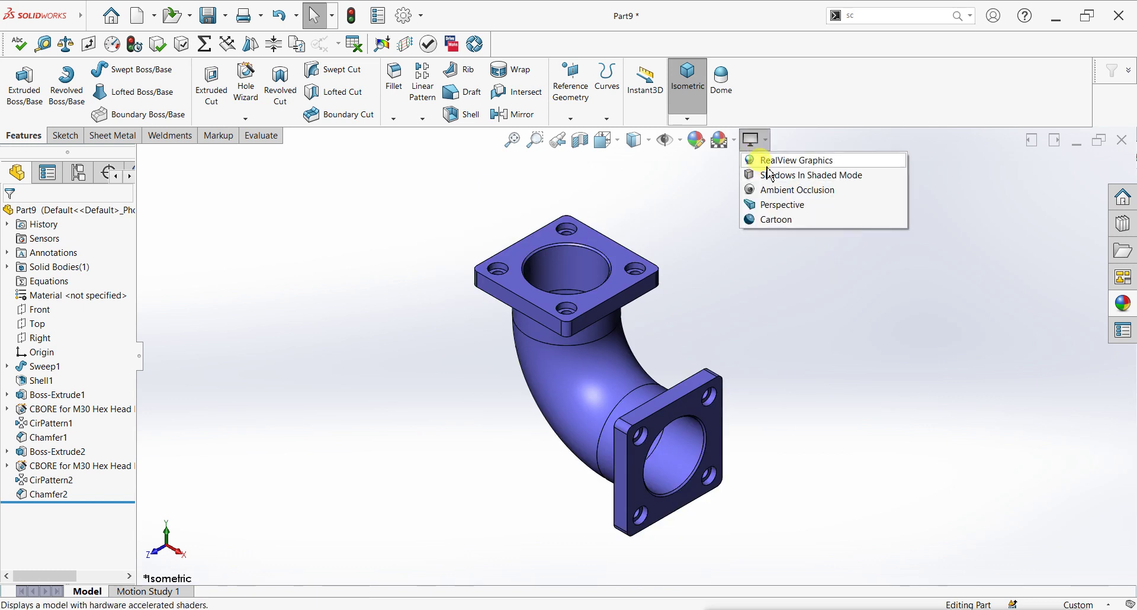
left_click(768, 165)
left_click(759, 142)
left_click(764, 176)
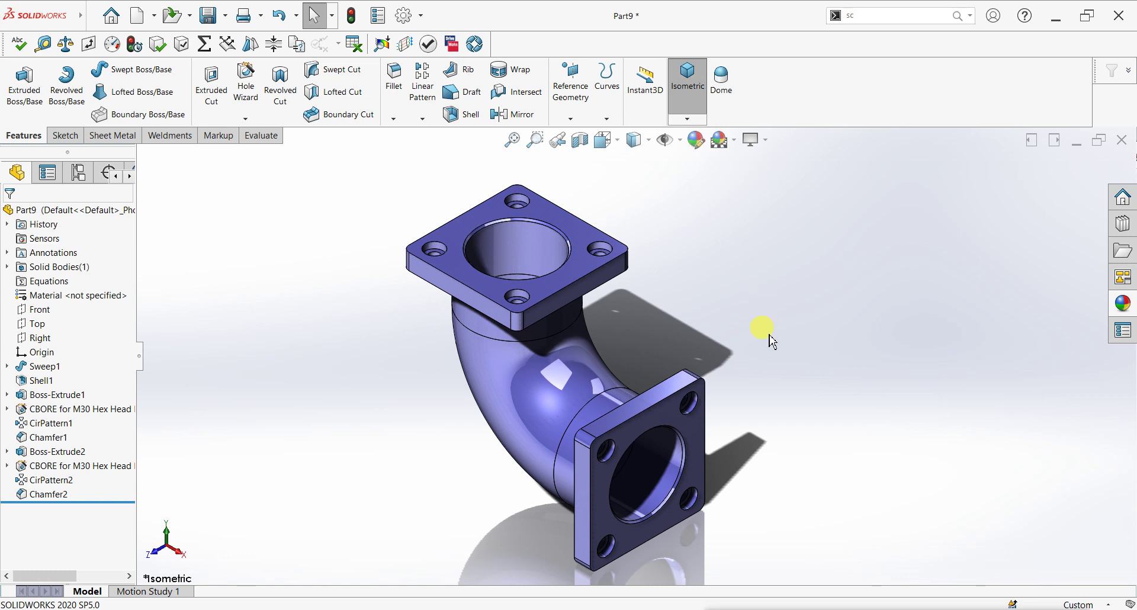